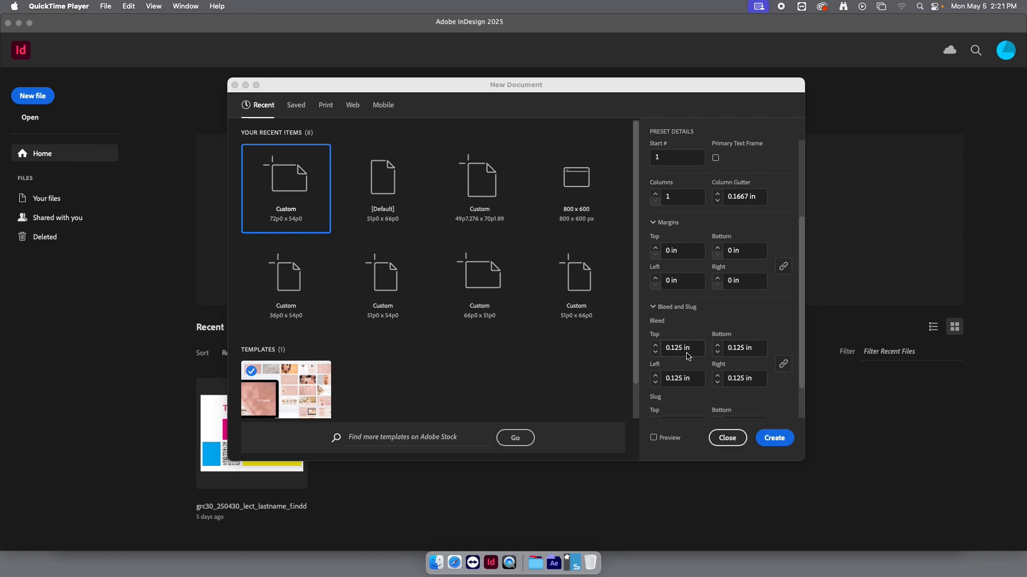
Create the new 12 × 12 in document with the name grc30_250505_lect_lastname_f_pages.
scroll(690, 356, "up", 5)
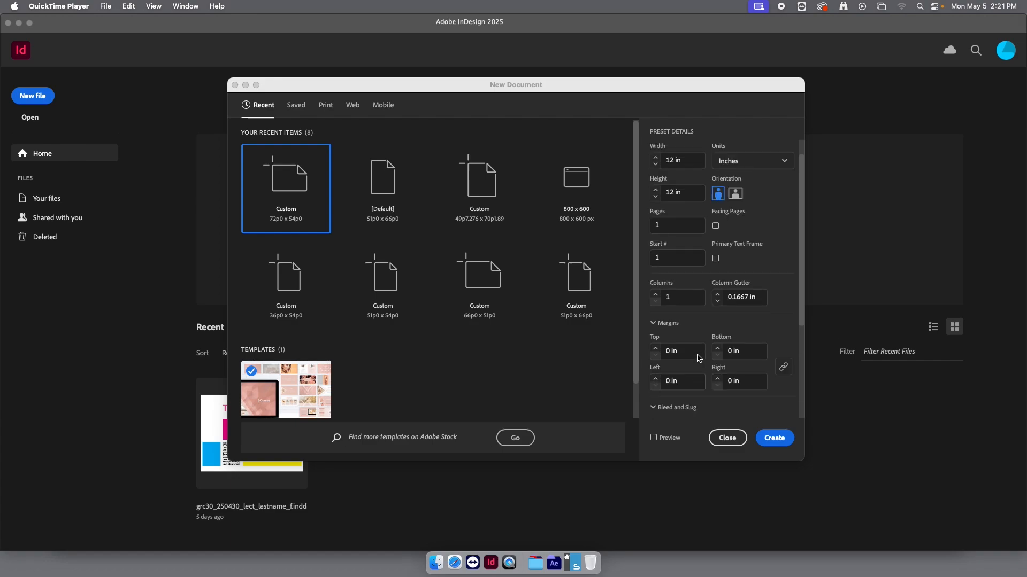
left_click(694, 150)
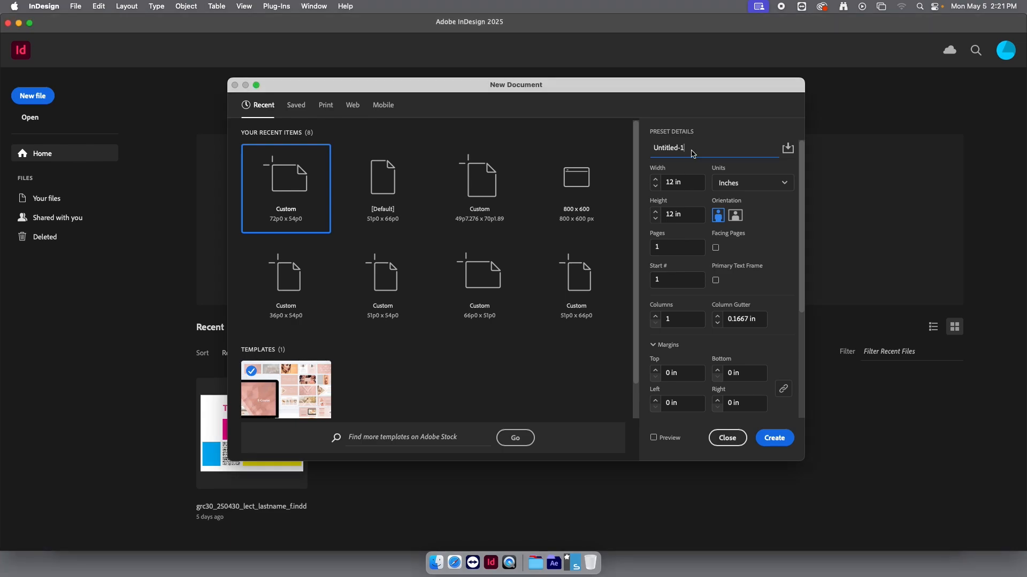
key("super+a")
type("grc30_250505_lect_lastname_f")
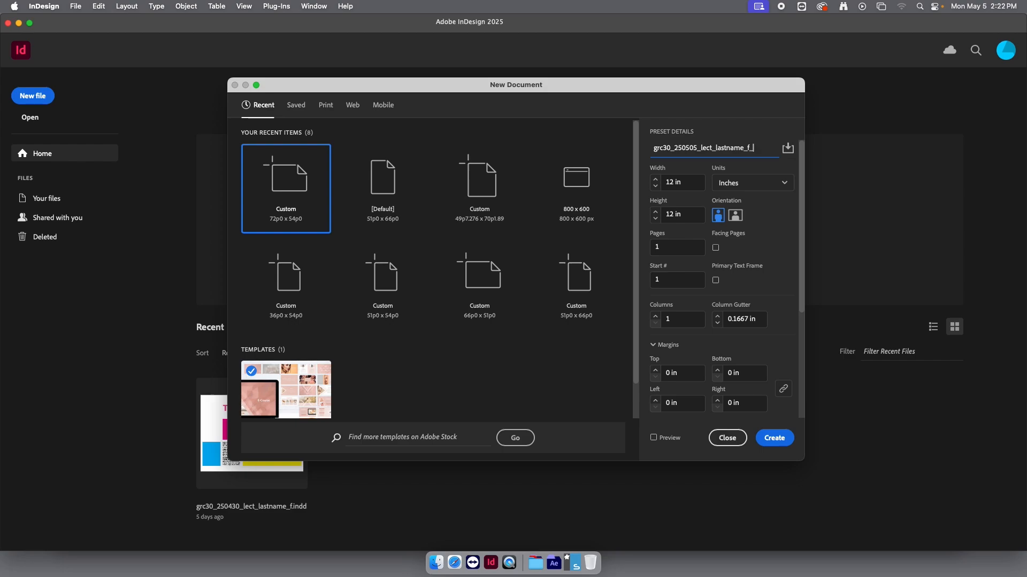
type("pages")
key("Return")
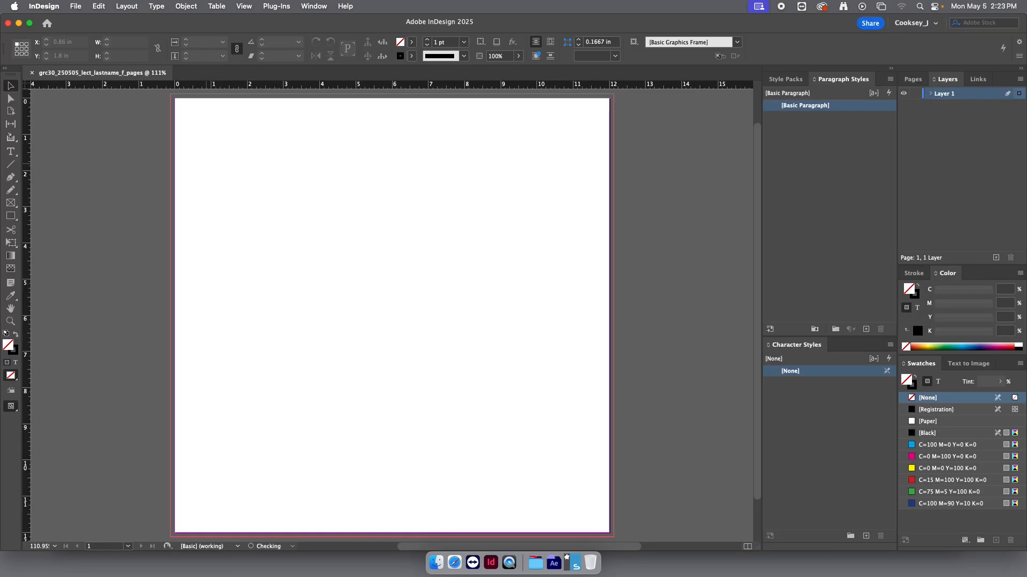
Save the document to the Desktop as an InDesign 2025 document named grc30_250505_lect_lastname_f_pages.
left_click(75, 7)
left_click(80, 75)
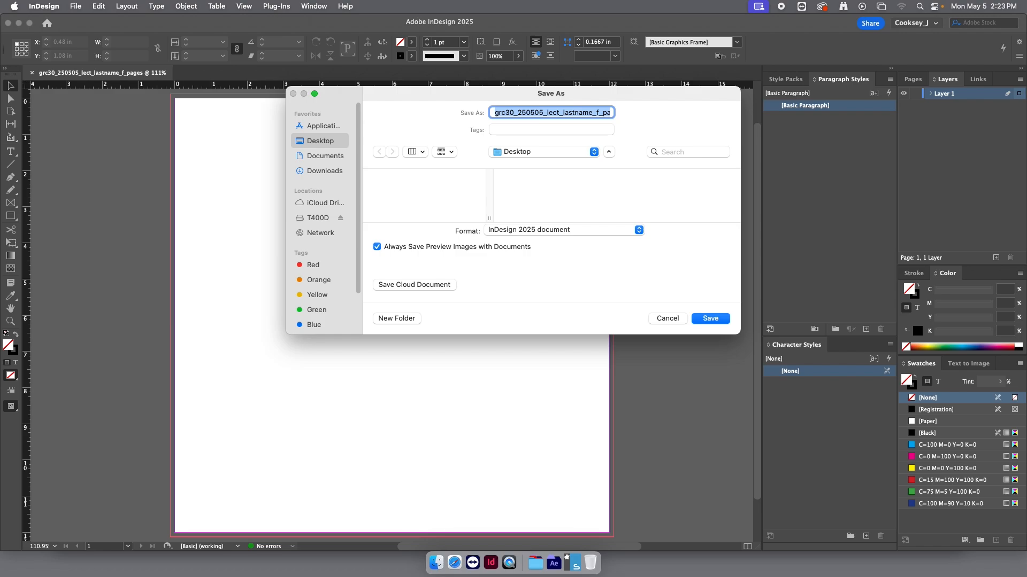
key("Right")
key("Up")
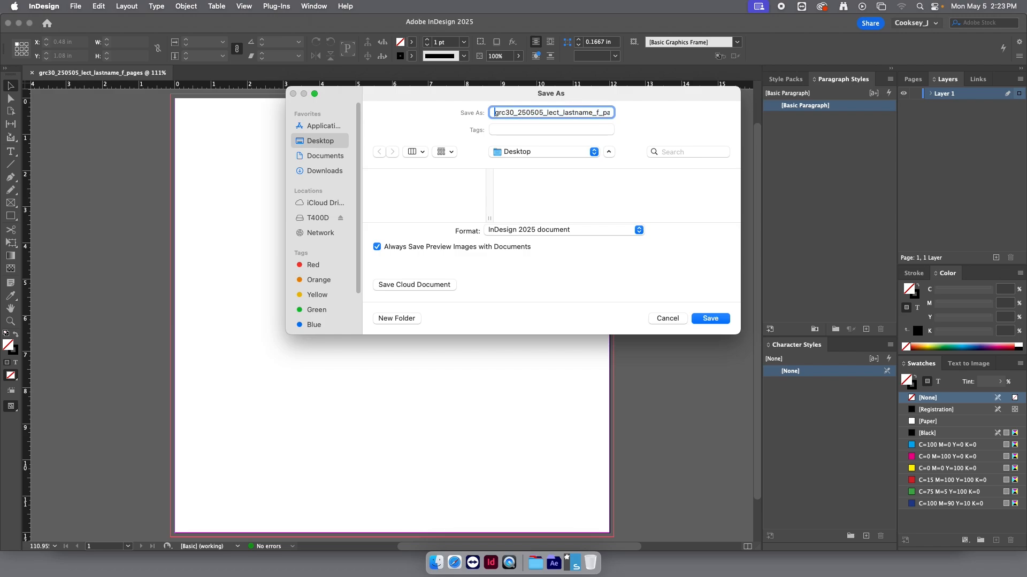
key("Right")
key("Right")
key("Right")
key("Right")
key("Right")
key("Right")
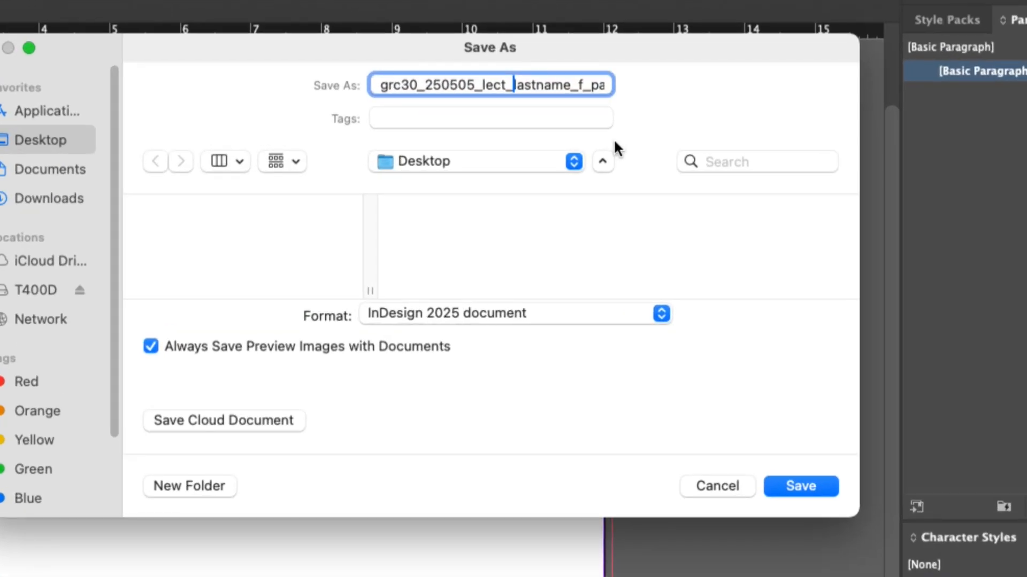
key("Right")
key("Right")
key("Right")
key("Right")
key("Right")
key("Right")
key("Right")
key("Right")
key("Right")
key("Right")
key("Right")
key("Right")
key("Right")
key("Right")
key("Right")
key("Right")
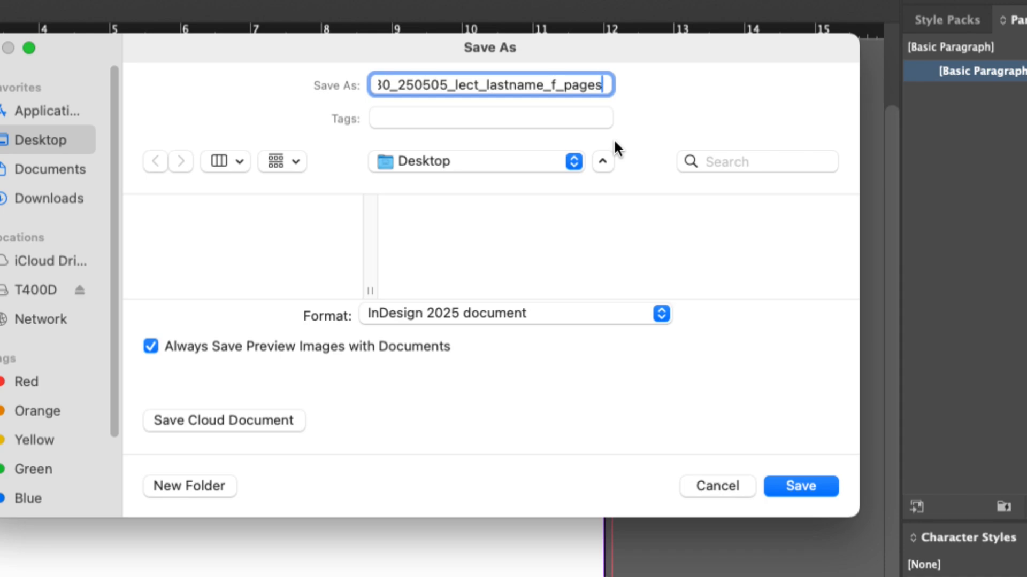
left_click(783, 486)
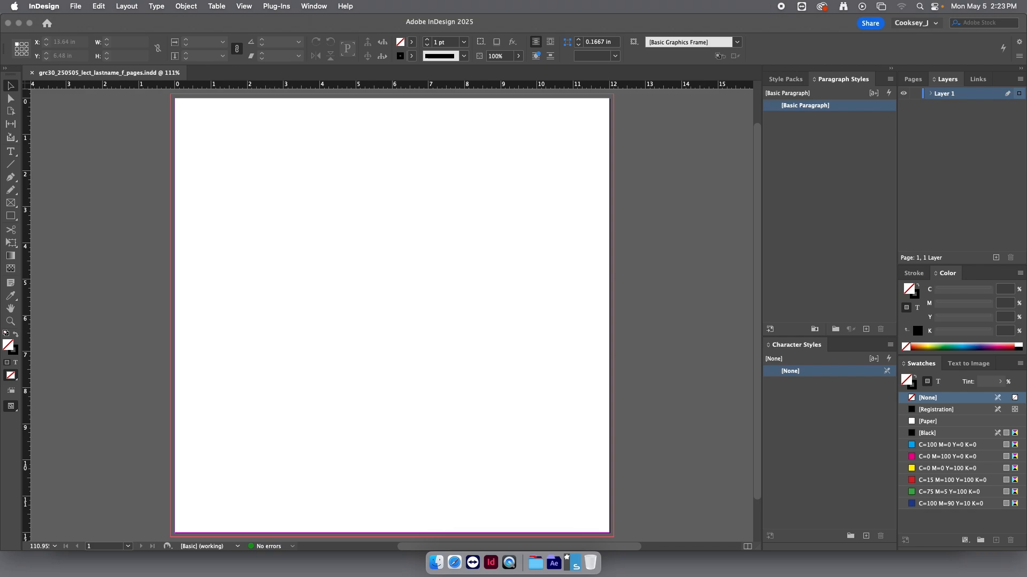
Add a second page to the document and disallow document pages to shuffle.
left_click(912, 79)
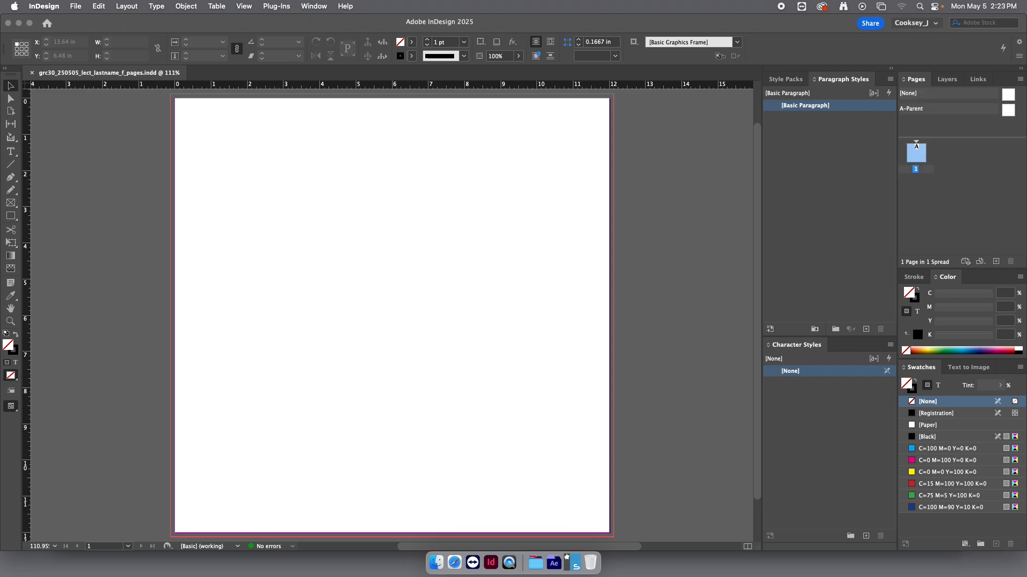
left_click(314, 6)
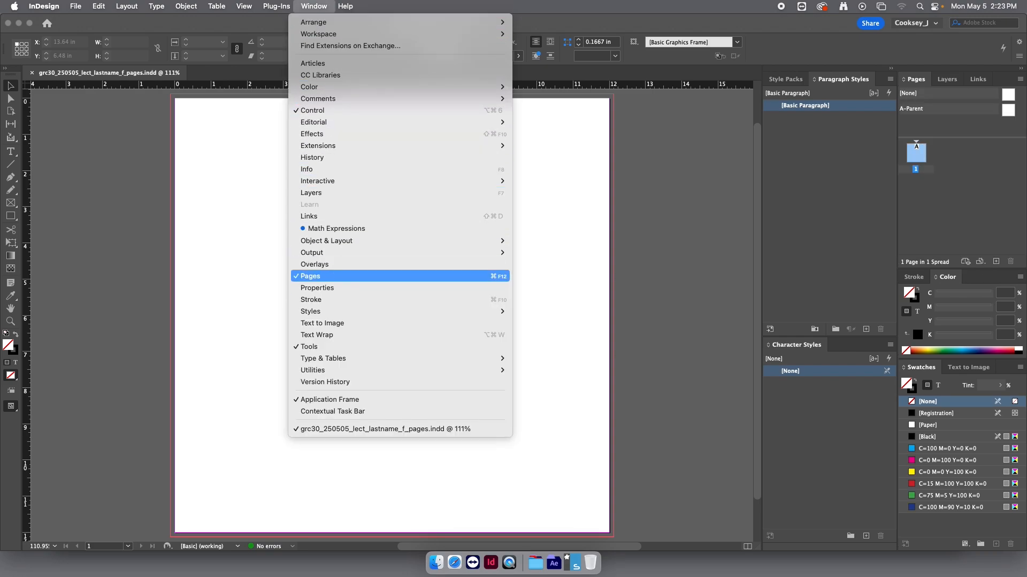
left_click(523, 269)
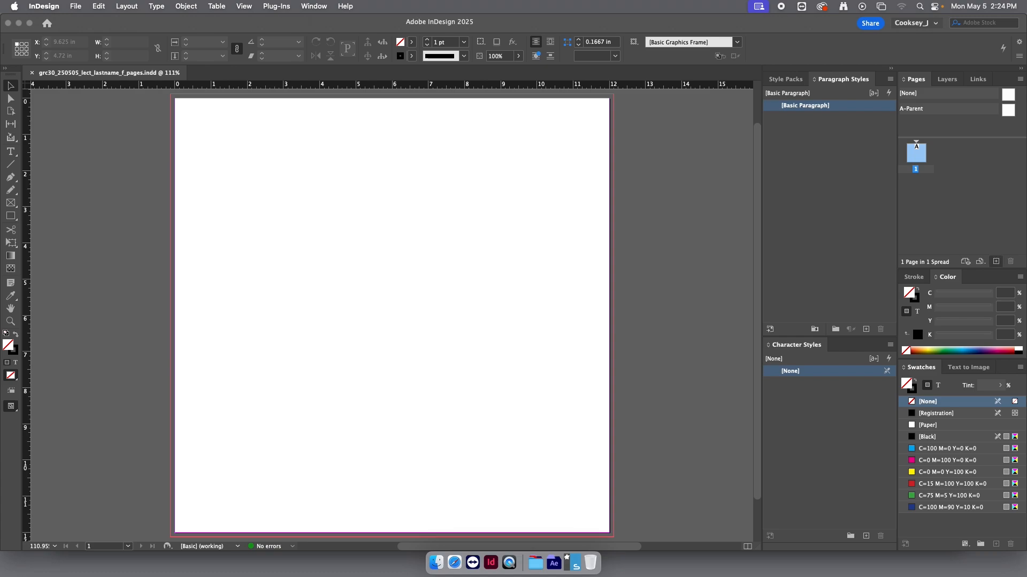
left_click(995, 262)
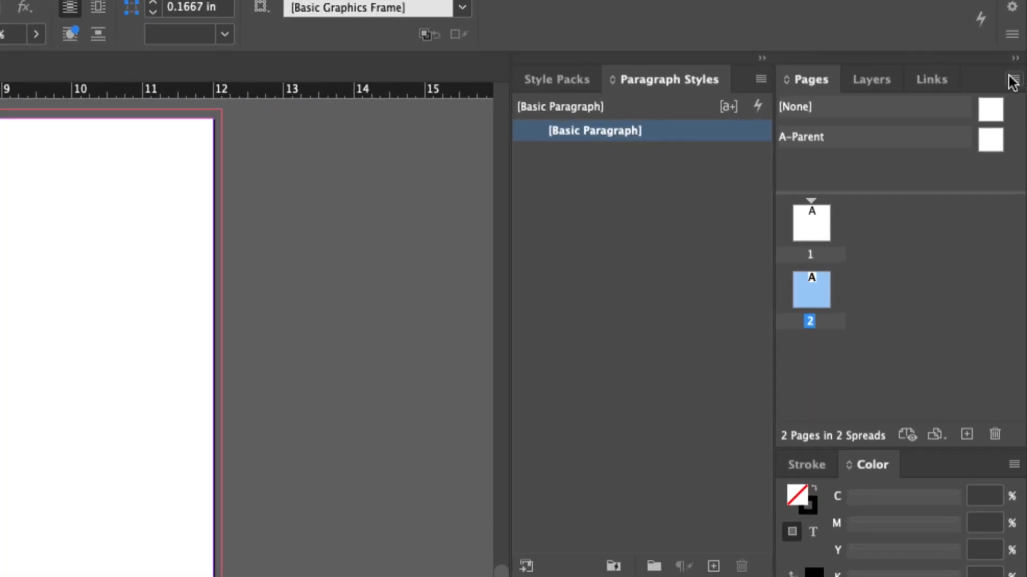
left_click(1014, 80)
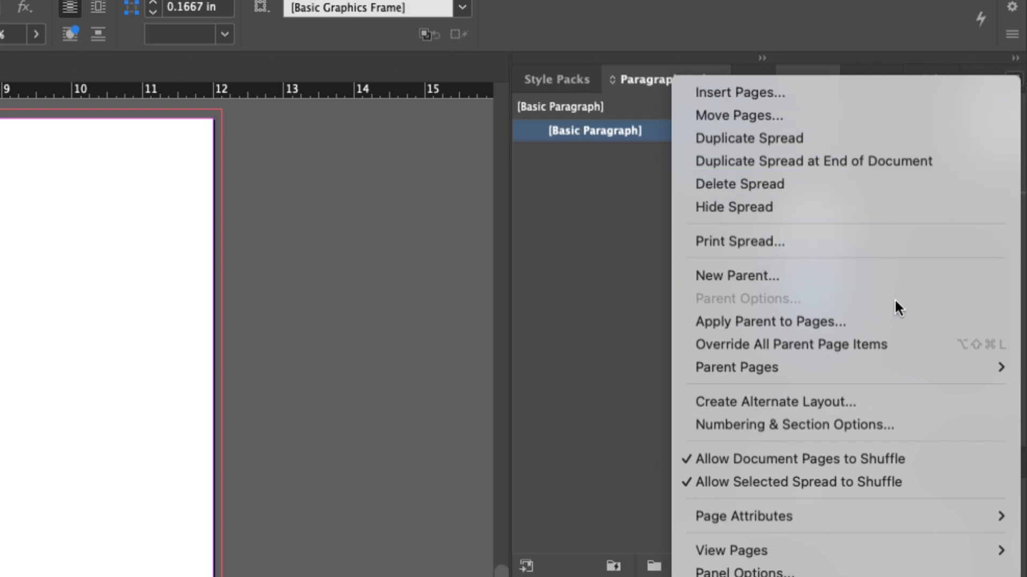
left_click(839, 459)
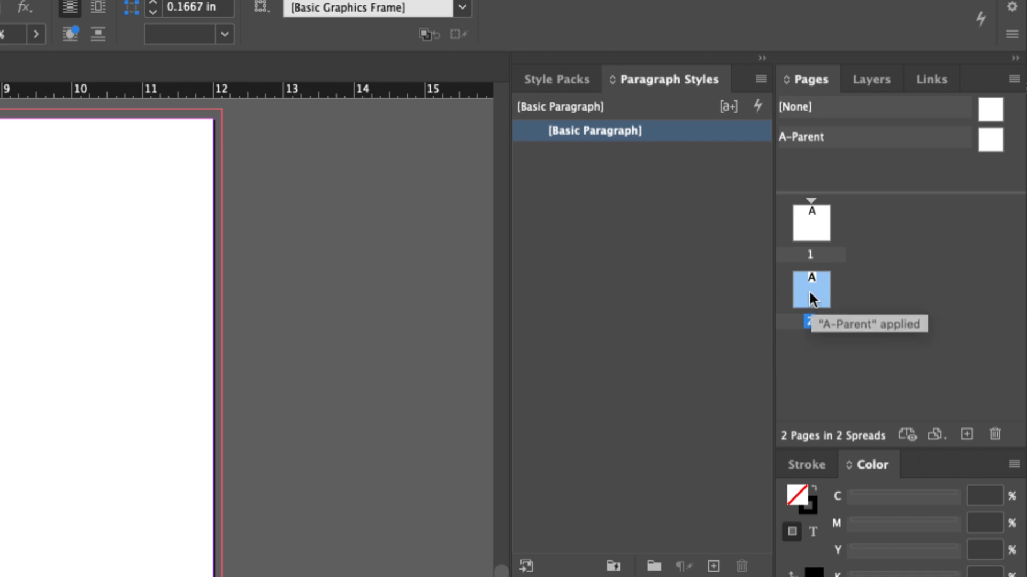
Build a three-page spread by placing page 2 beside page 1 and attaching a newly added page 3.
left_click_drag(807, 300, 824, 224)
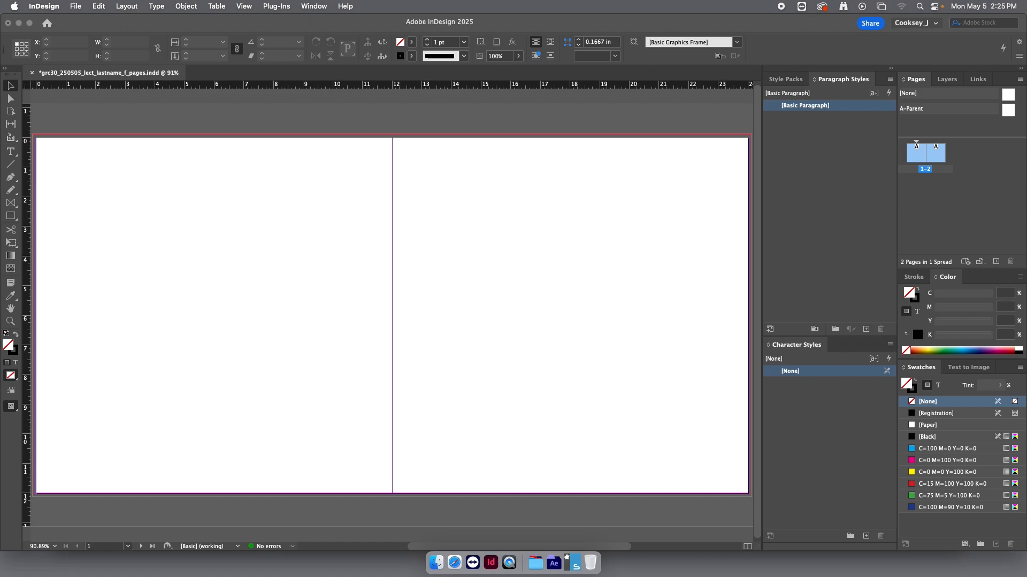
left_click(995, 262)
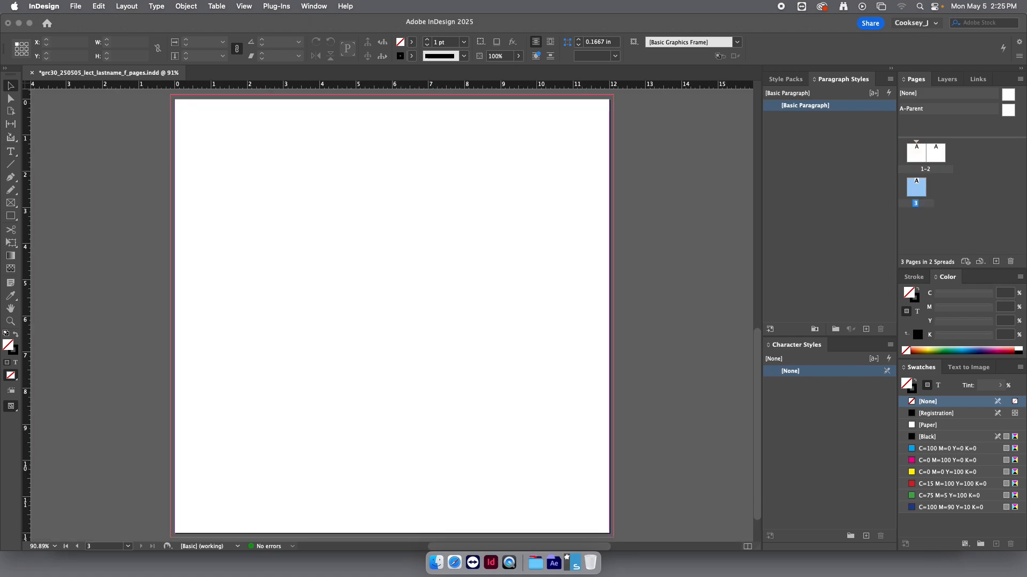
left_click_drag(916, 188, 945, 155)
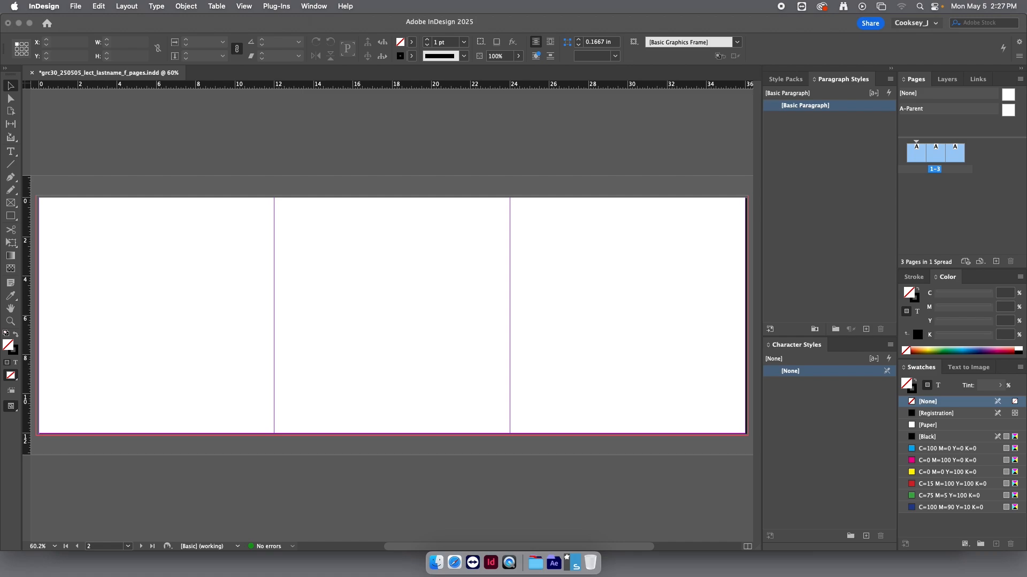
Switch to Safari and examine the Types of Folding diagram.
key("super+Tab")
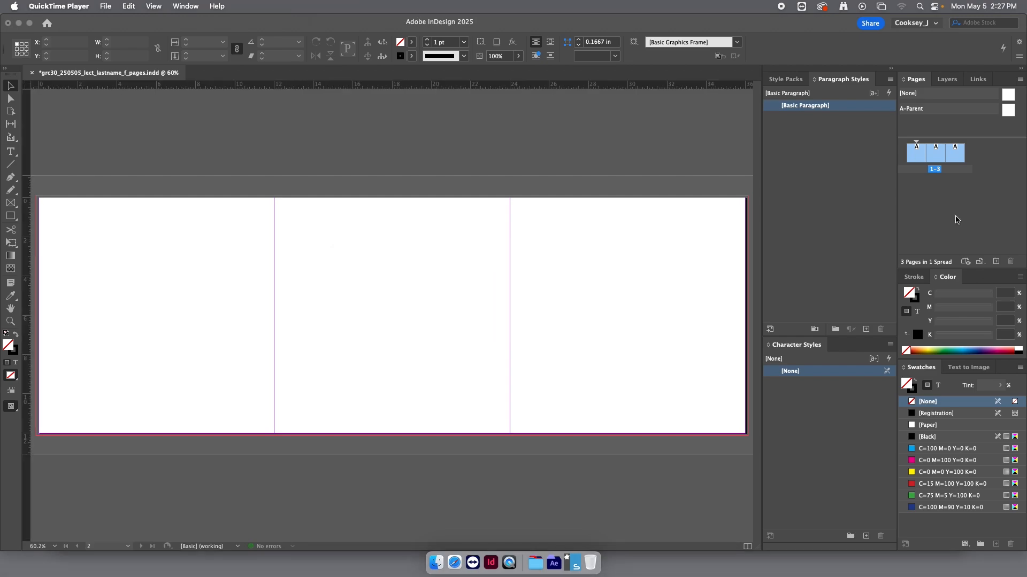
key("super+Tab")
key("super+Tab")
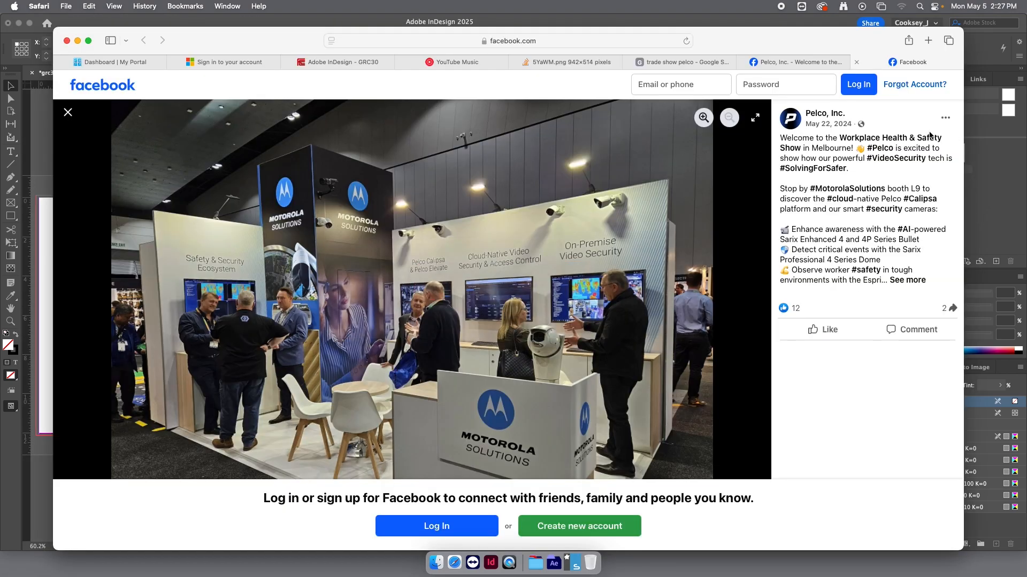
left_click(560, 67)
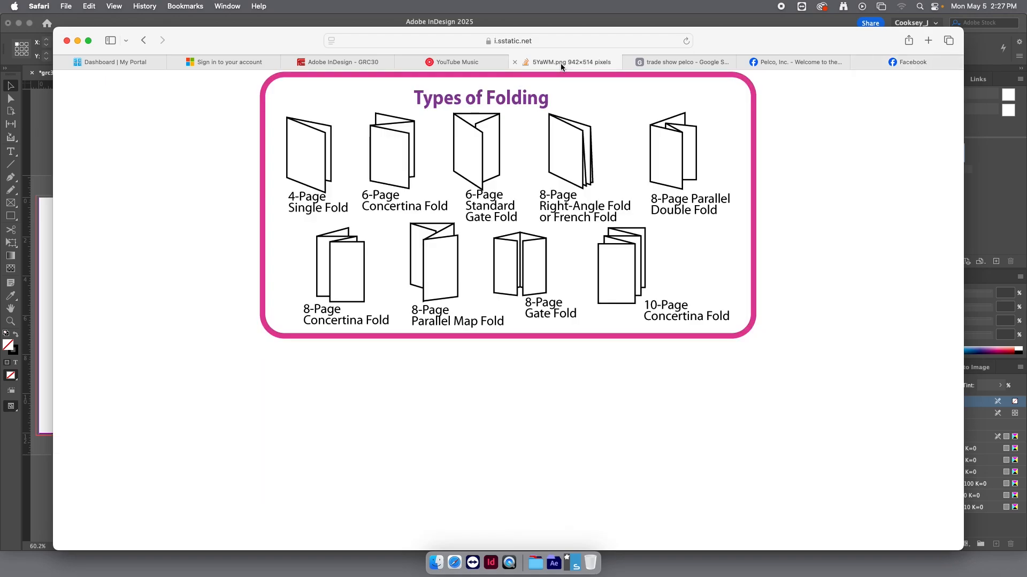
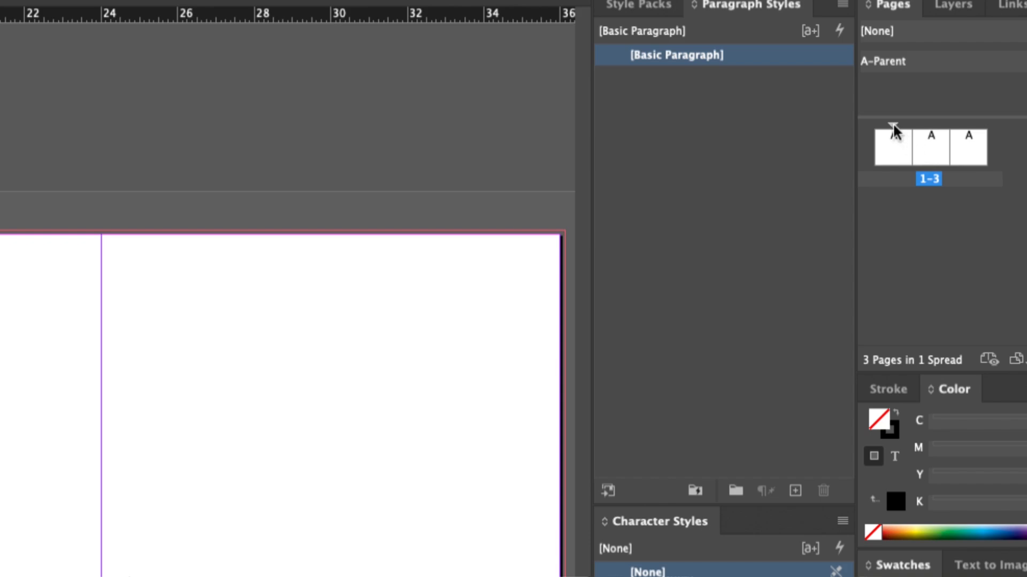
Duplicate the three-page spread 1–3 in InDesign to make a second spread, and save the document.
left_click(893, 123)
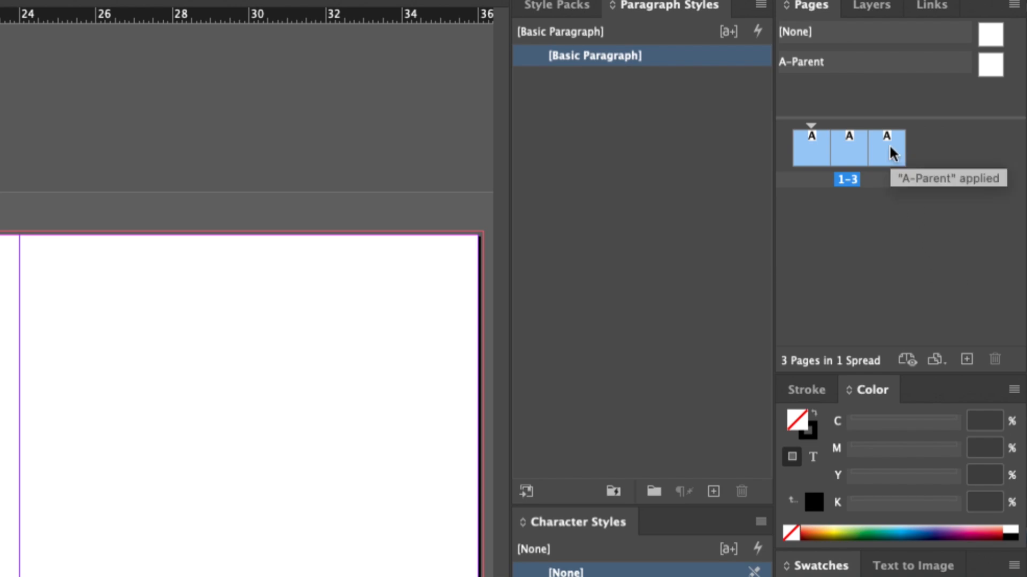
left_click_drag(885, 149, 968, 357)
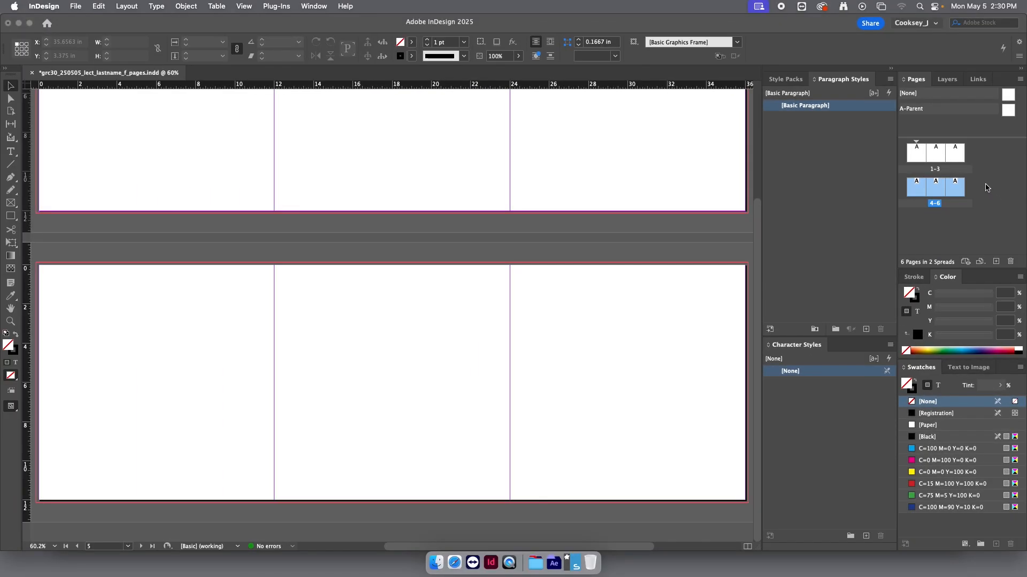
scroll(264, 335, "up", 5)
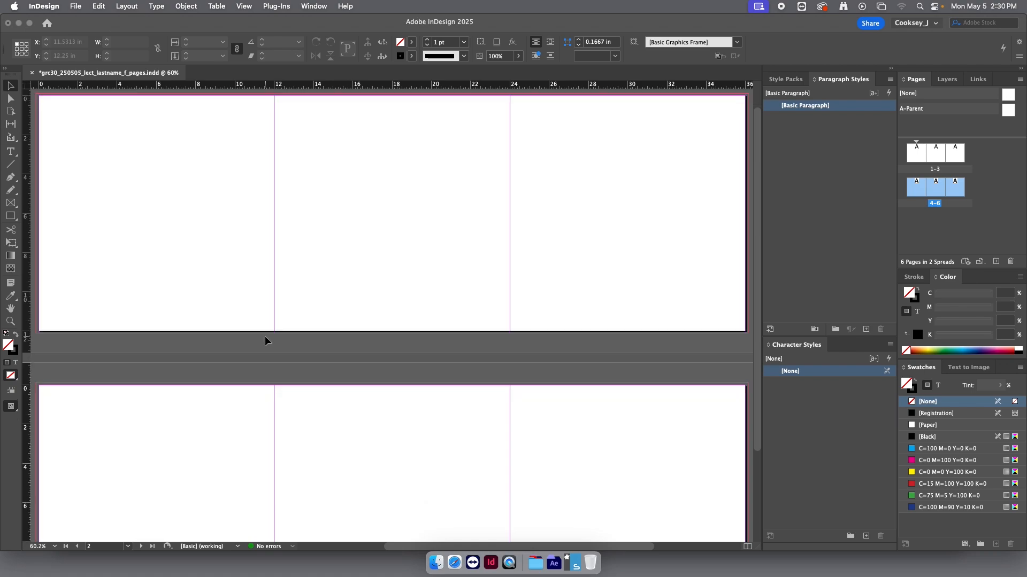
scroll(265, 339, "down", 2)
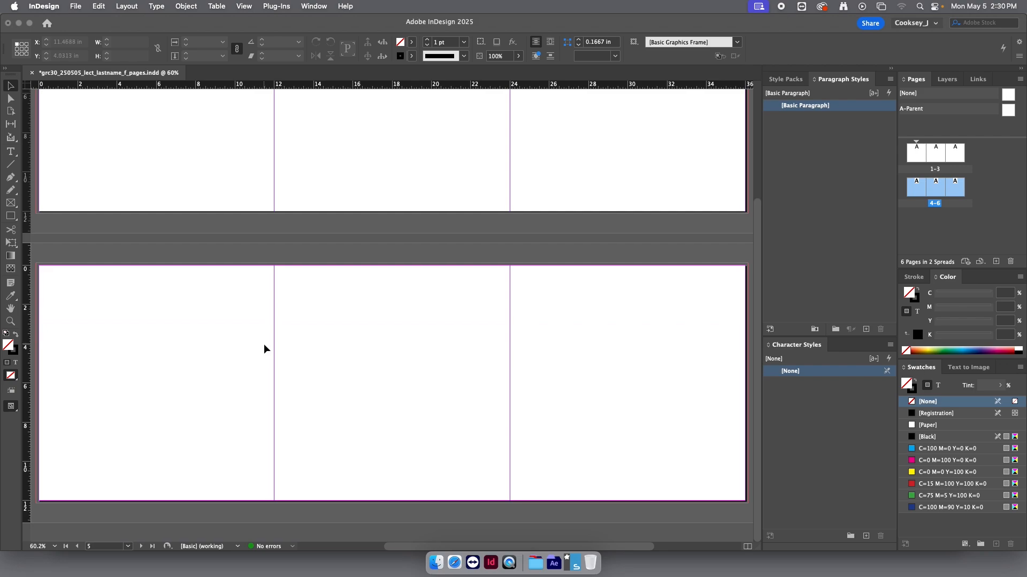
scroll(264, 344, "up", 3)
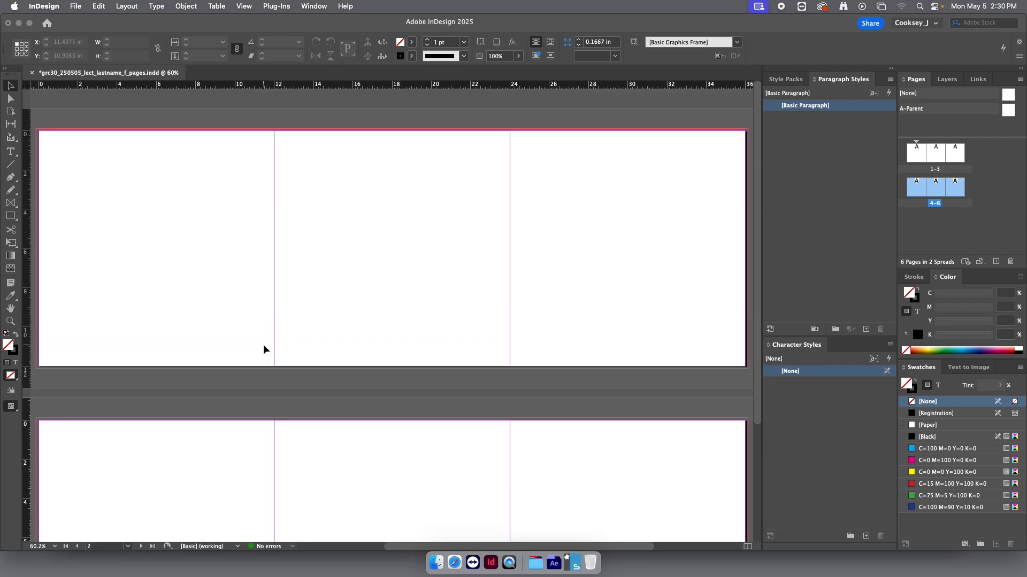
key("super+s")
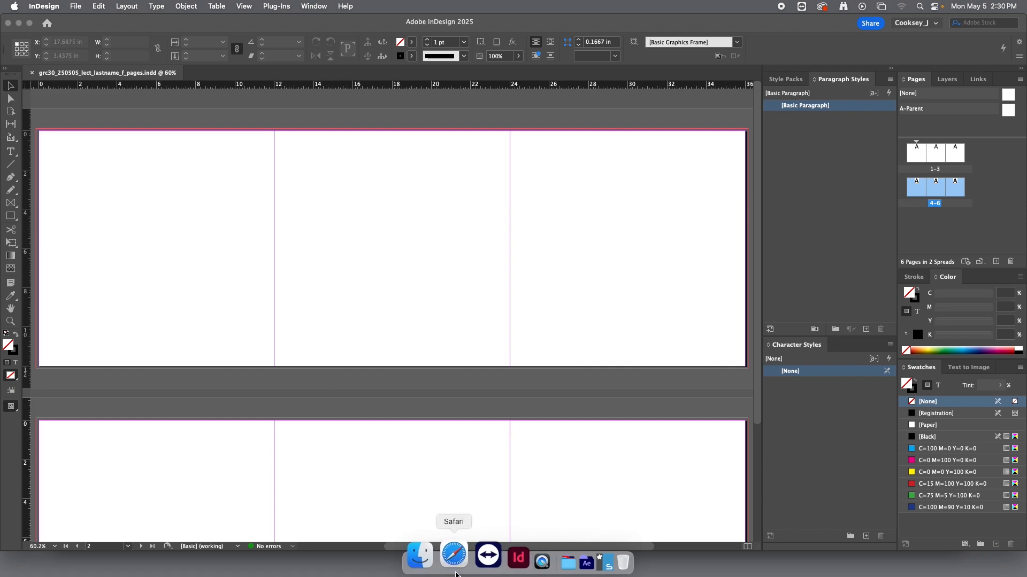
Review the folding types diagram again in Safari and return to InDesign.
left_click(452, 566)
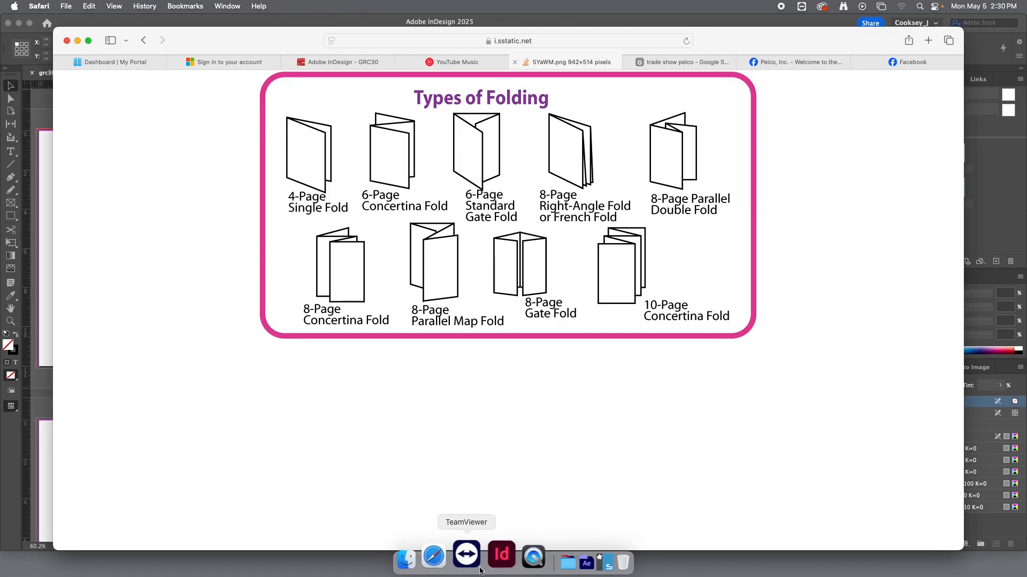
left_click(497, 564)
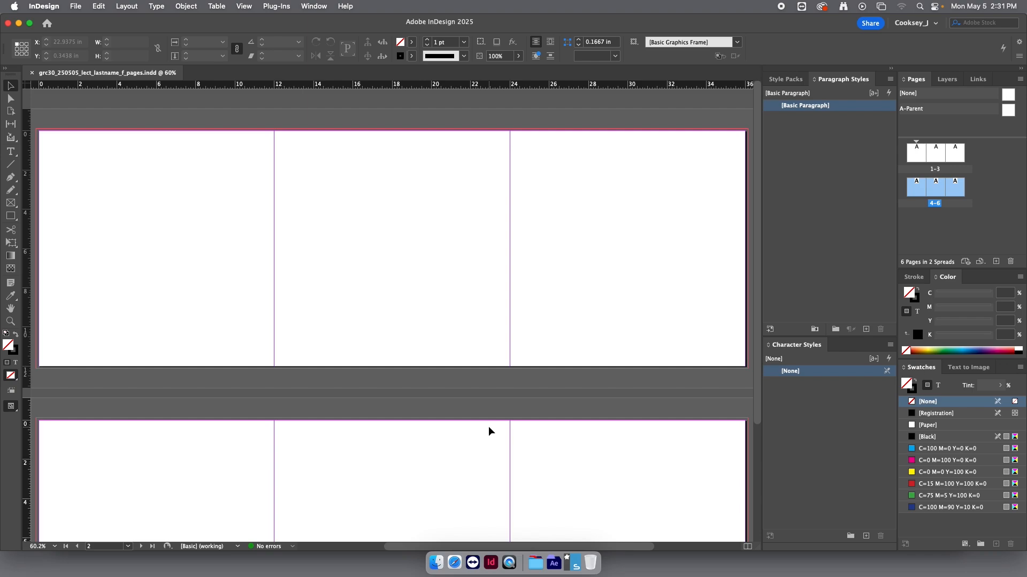
Add another page to the document and attach page 6 to the spread of pages 4–5.
left_click(913, 231)
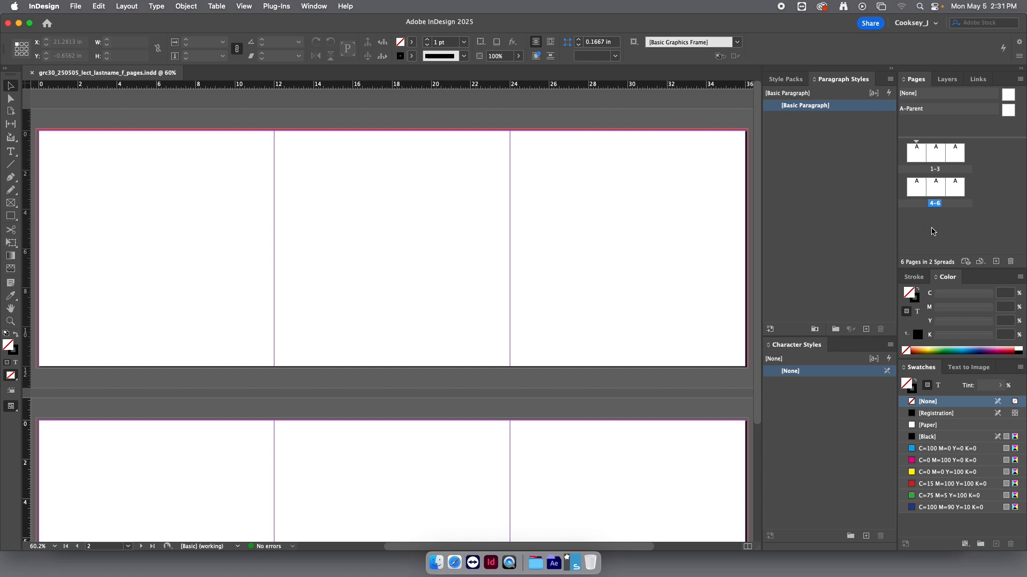
left_click(996, 263)
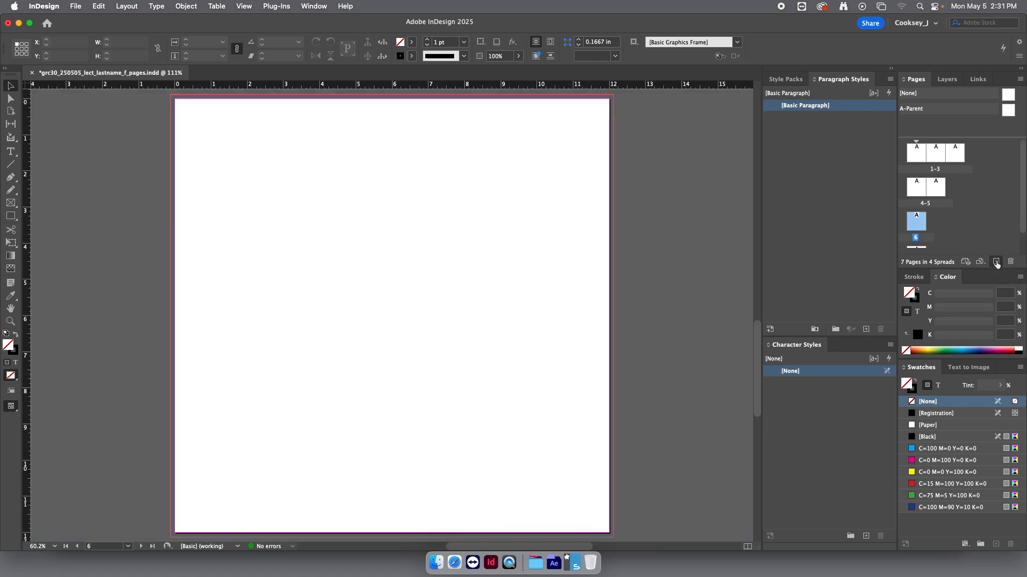
scroll(990, 227, "down", 2)
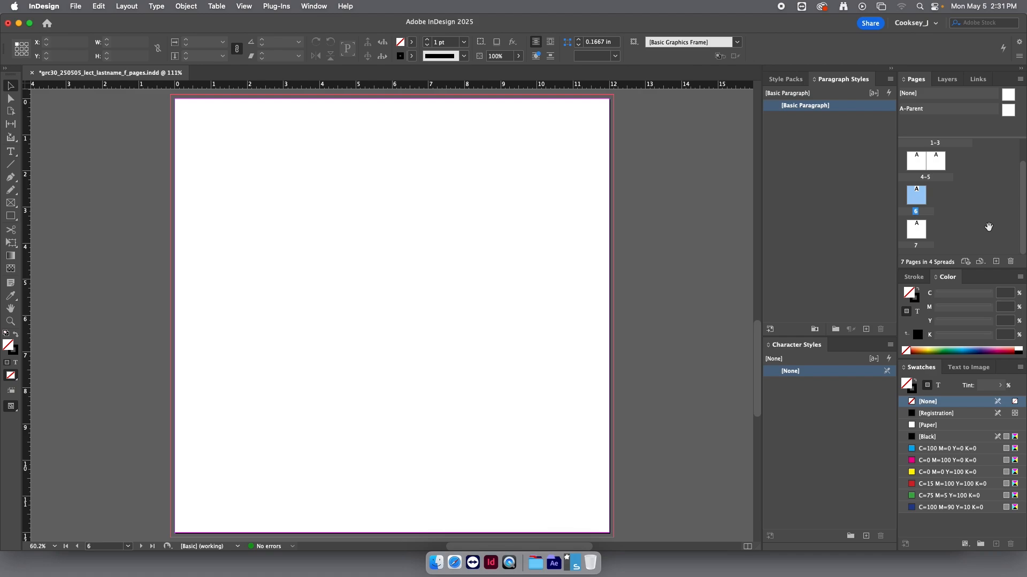
left_click_drag(925, 191, 948, 168)
left_click(978, 230)
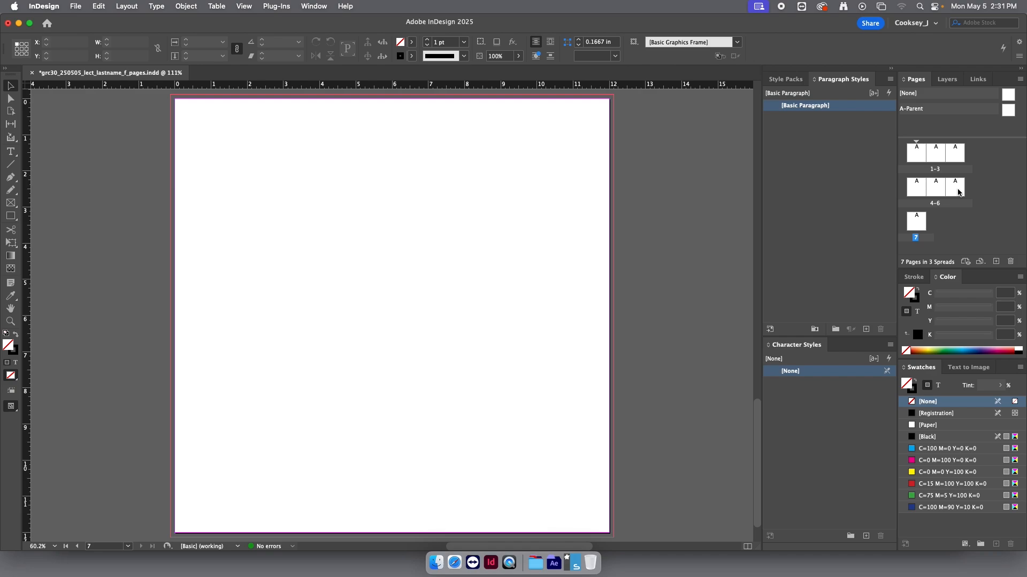
Add an eighth page to the document after page 7.
left_click(935, 193)
left_click(973, 229)
left_click(955, 187)
left_click(958, 229)
left_click(996, 262)
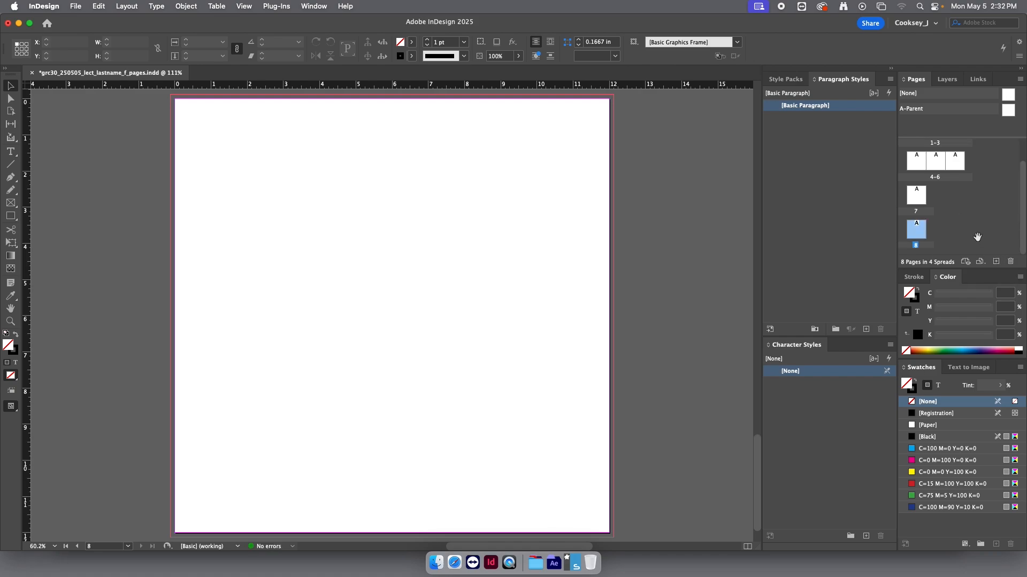
scroll(971, 230, "up", 2)
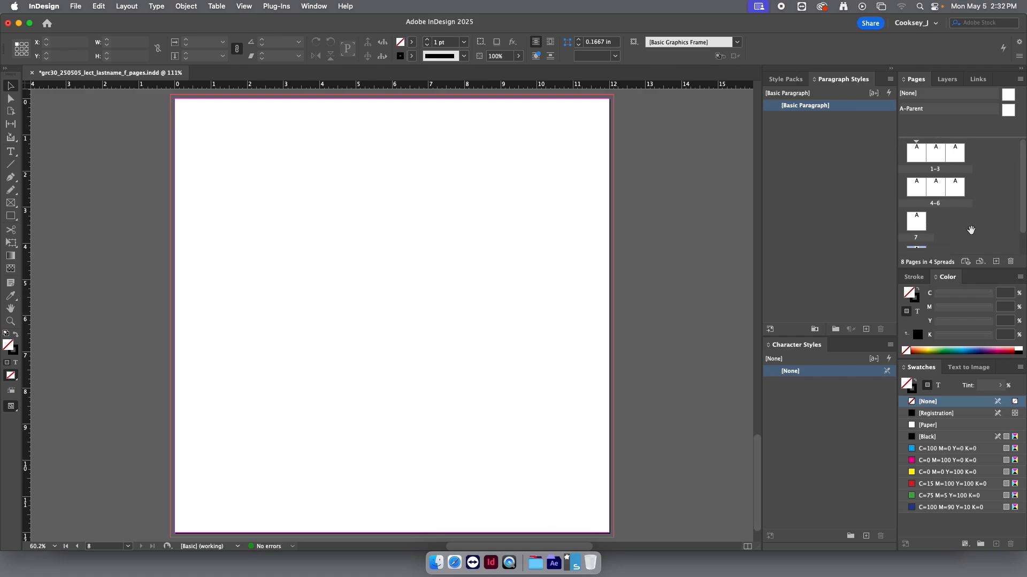
scroll(971, 230, "down", 2)
scroll(971, 230, "up", 2)
mouse_move(912, 226)
left_mouse_down()
mouse_move(940, 155)
mouse_move(944, 167)
mouse_move(939, 141)
mouse_move(930, 220)
mouse_move(915, 226)
left_mouse_up()
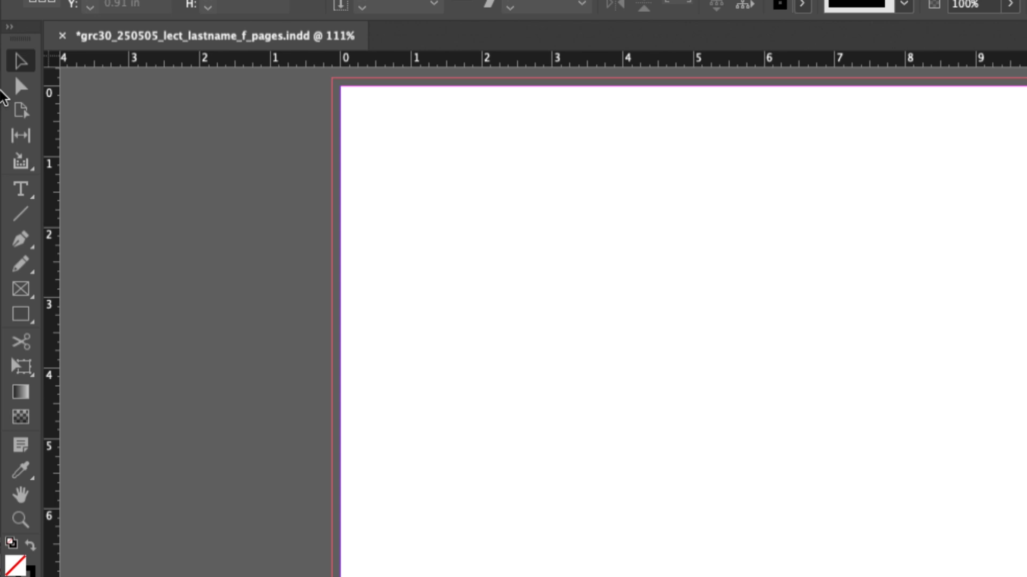
Try to narrow page 8 by its side edge with the Page tool.
left_click(21, 111)
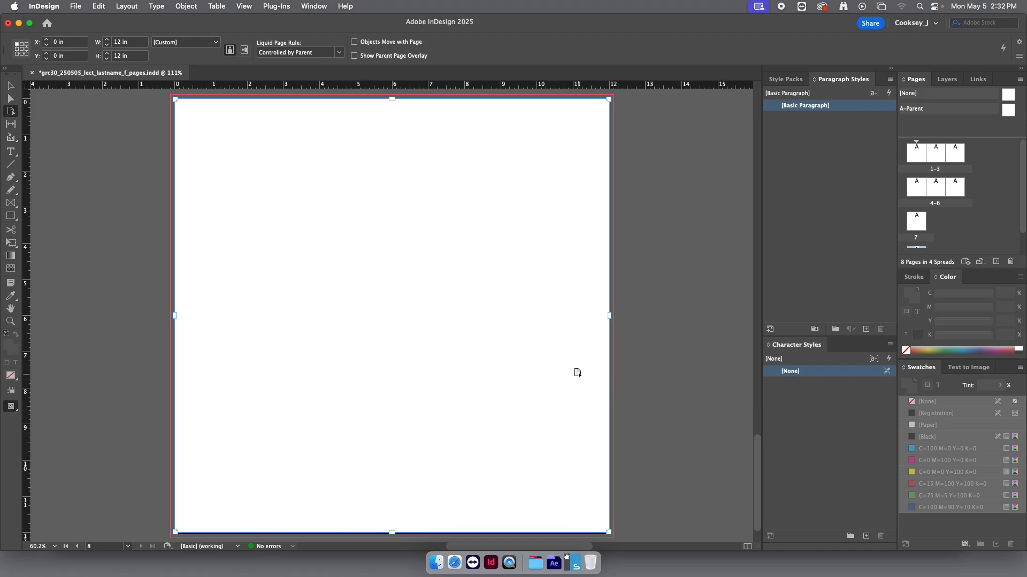
left_click_drag(609, 316, 417, 320)
key("shift+super+a")
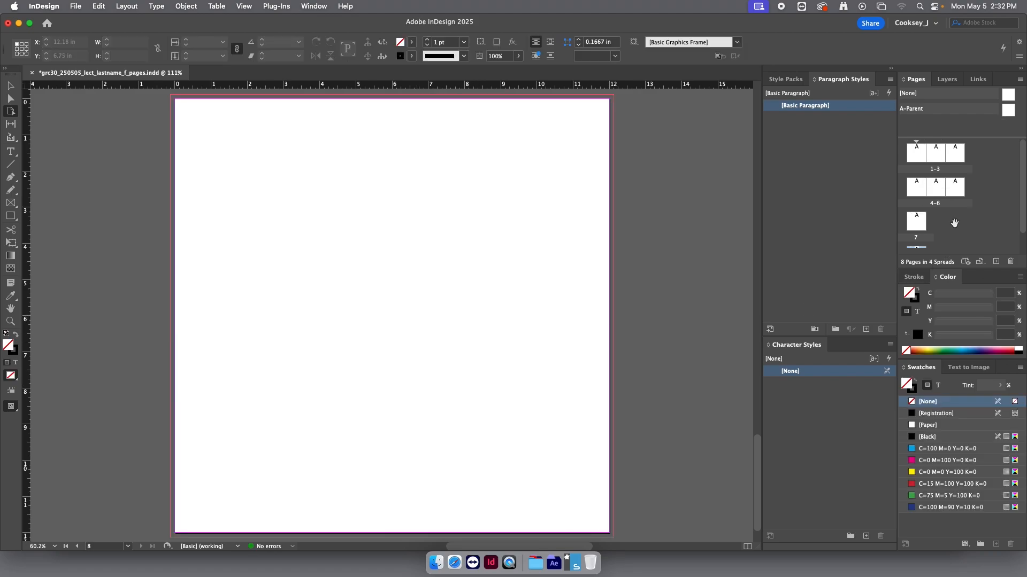
left_click_drag(1019, 204, 1018, 230)
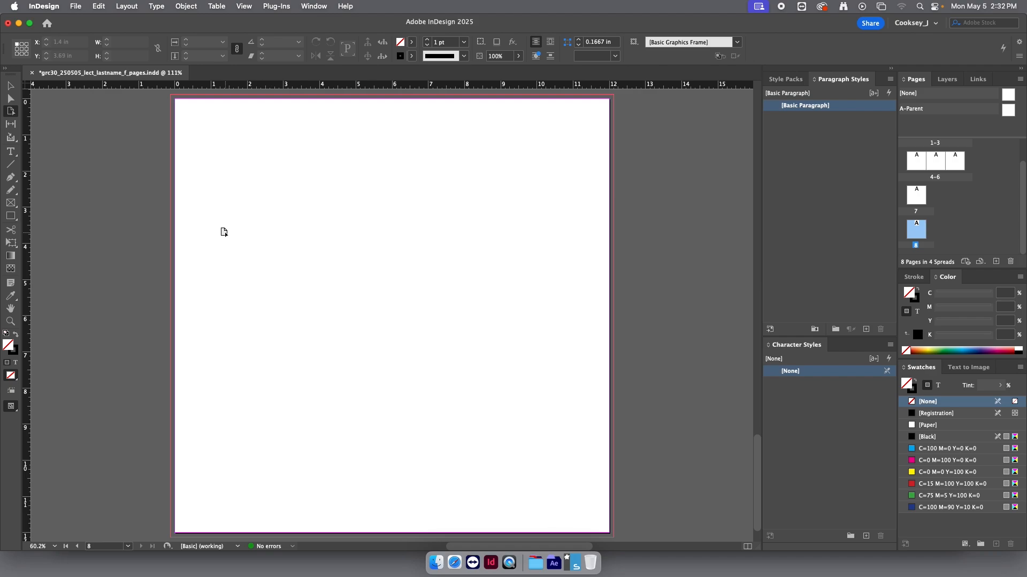
left_click(918, 198)
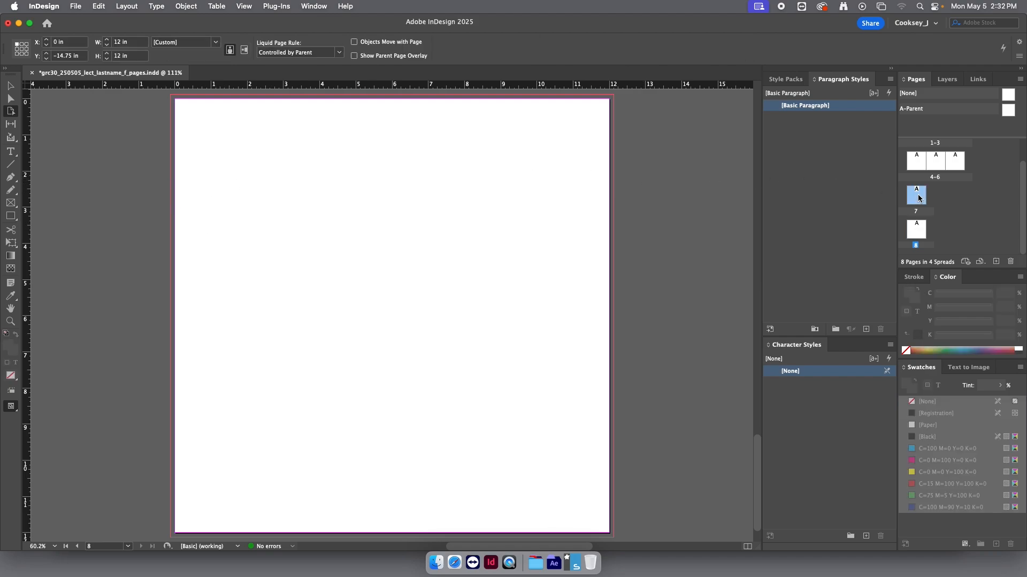
left_click(393, 209)
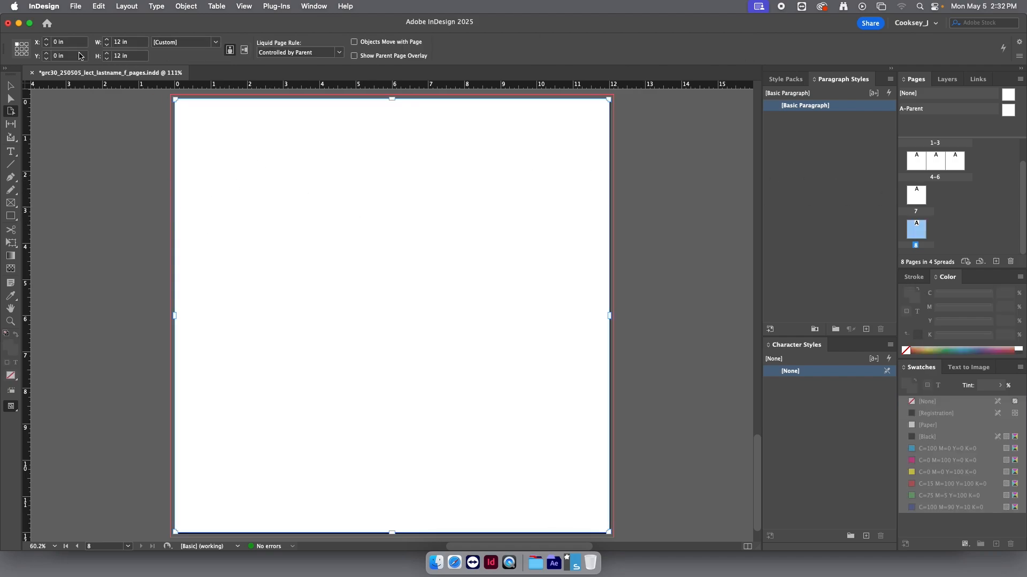
left_click(130, 45)
Try to move page 7 on the pasteboard up to the end of the first spread with the Page tool.
key("super+minus")
key("super+minus")
key("super+minus")
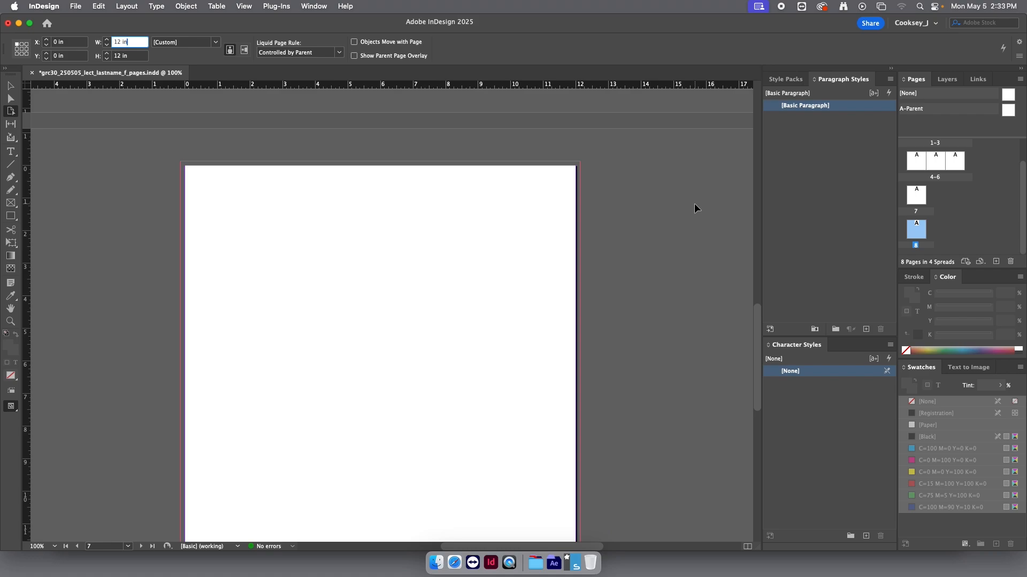
key("super+minus")
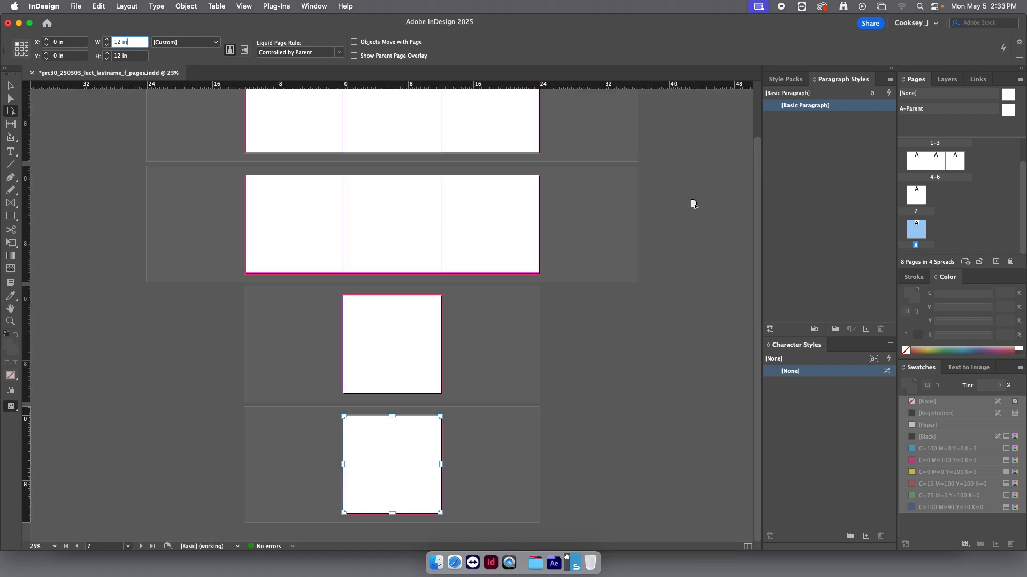
scroll(694, 203, "up", 3)
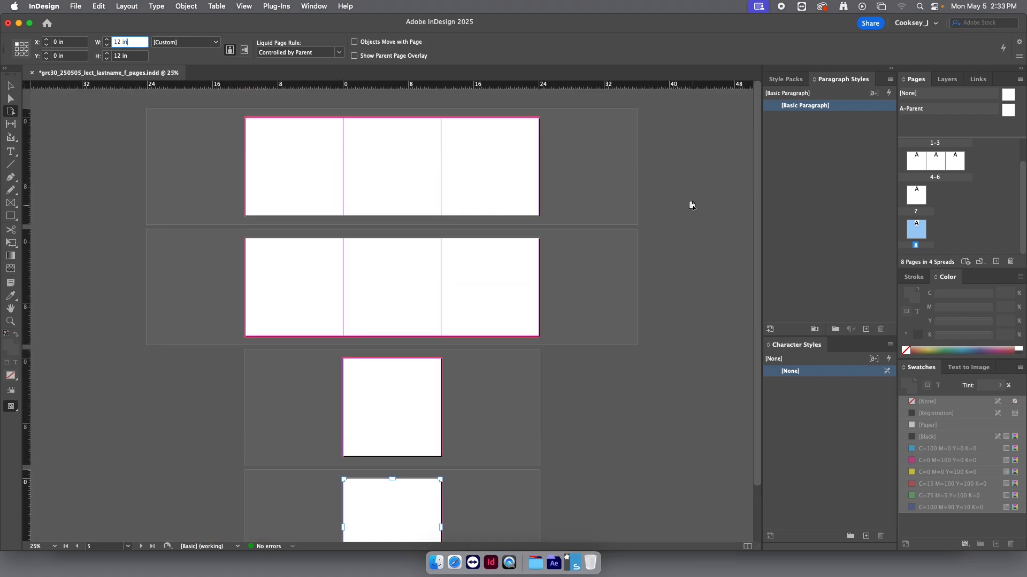
left_click(397, 381)
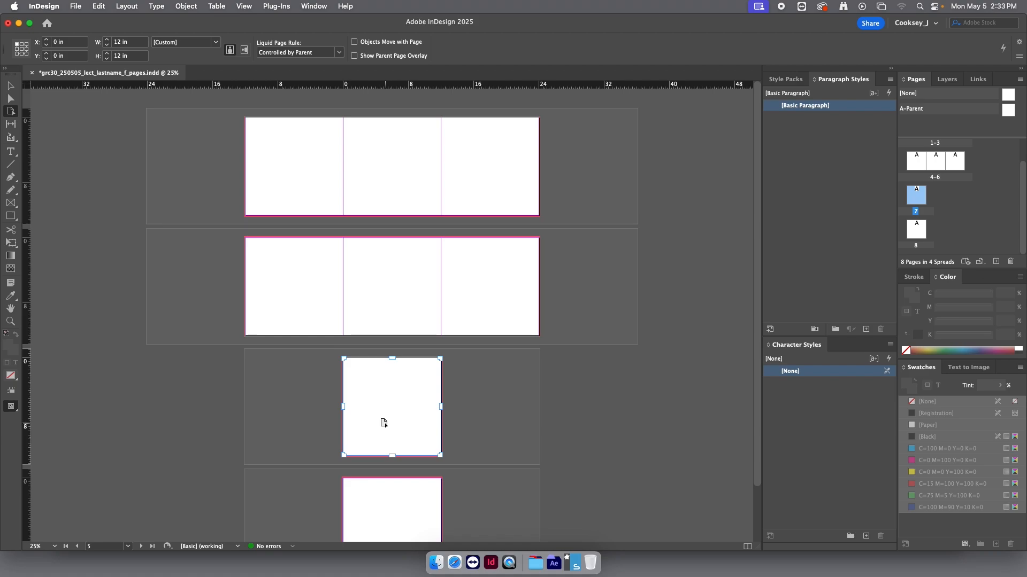
left_click_drag(386, 421, 543, 191)
left_click(10, 86)
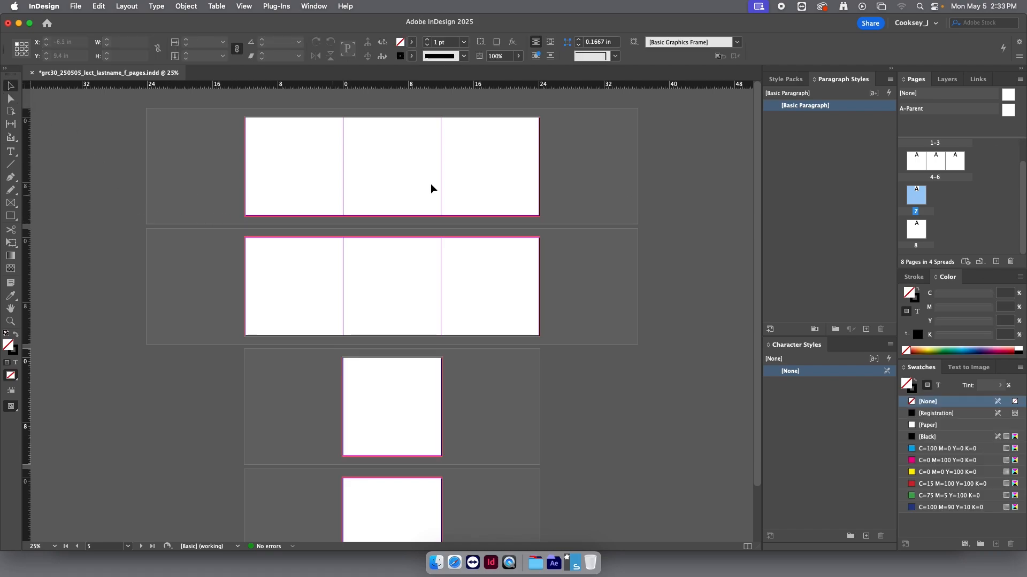
Attach page 7 to the end of spread 1–3 and place it directly below the spread's middle page.
scroll(983, 198, "up", 2)
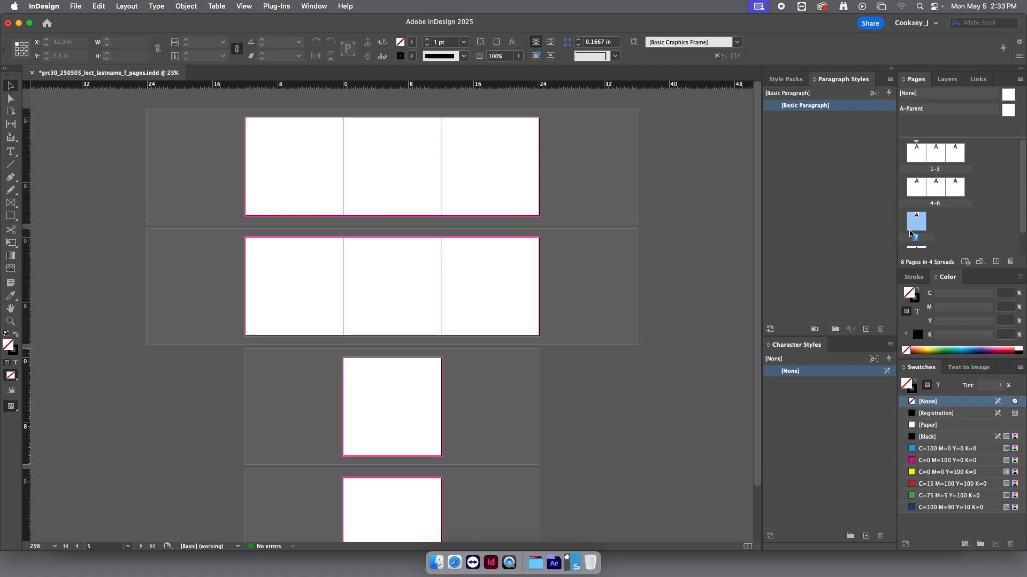
left_click_drag(916, 224, 966, 158)
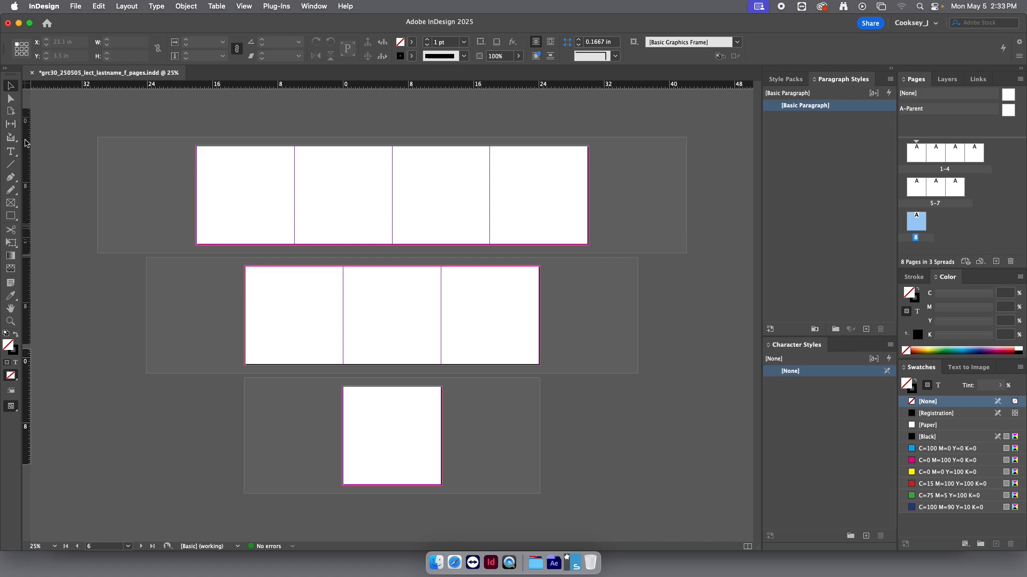
left_click(11, 111)
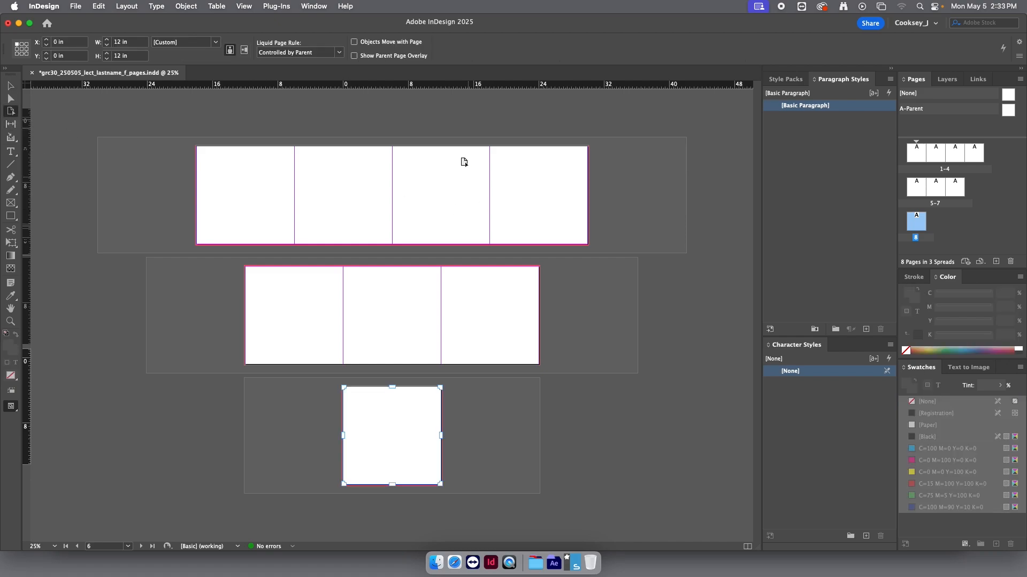
left_click_drag(541, 191, 344, 288)
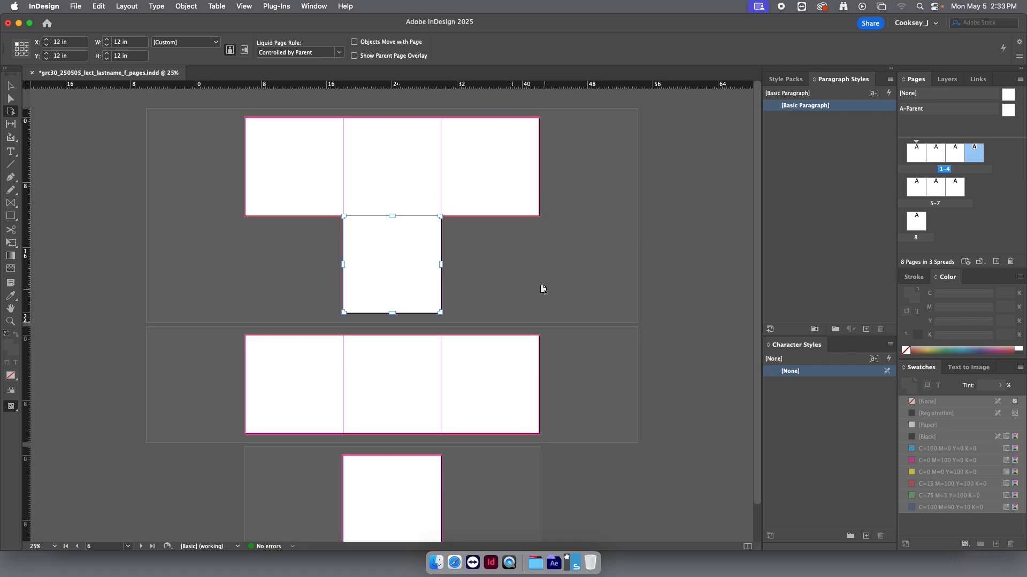
Attach page 8 to the end of spread 1–4 and place it directly above the middle page, forming a cross.
left_click(918, 226)
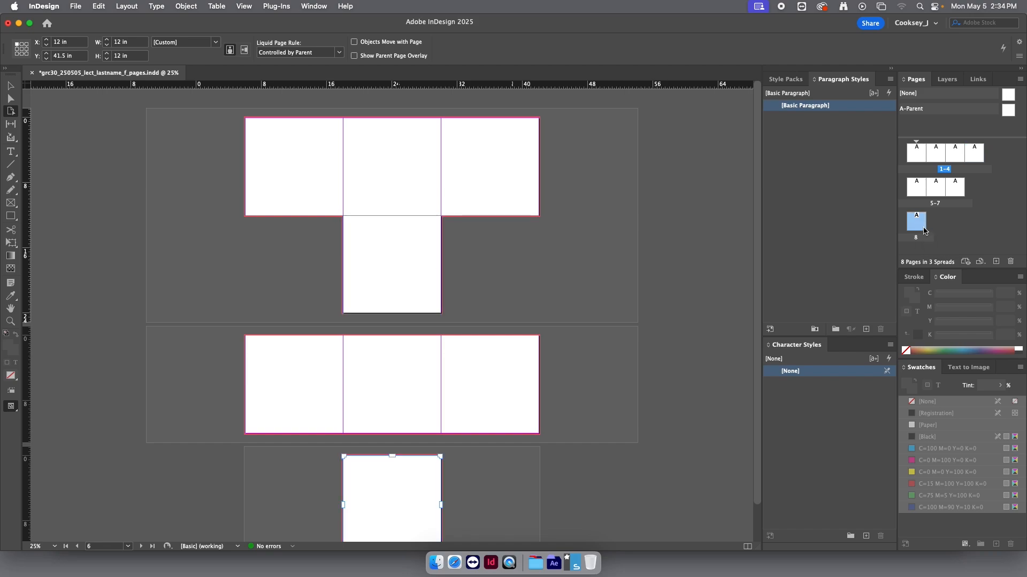
left_click_drag(914, 227, 984, 156)
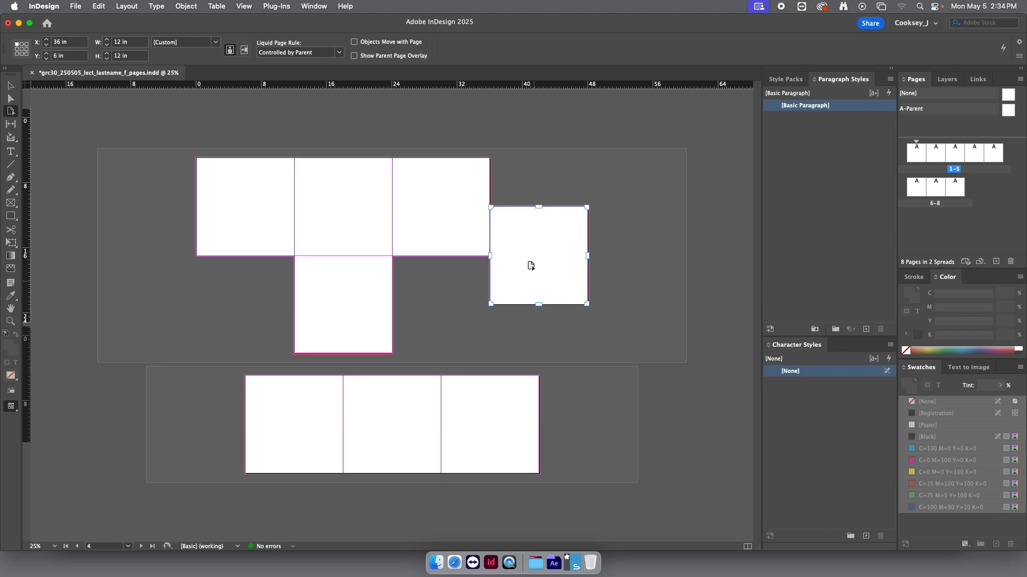
left_click(536, 254)
left_click_drag(537, 254, 343, 108)
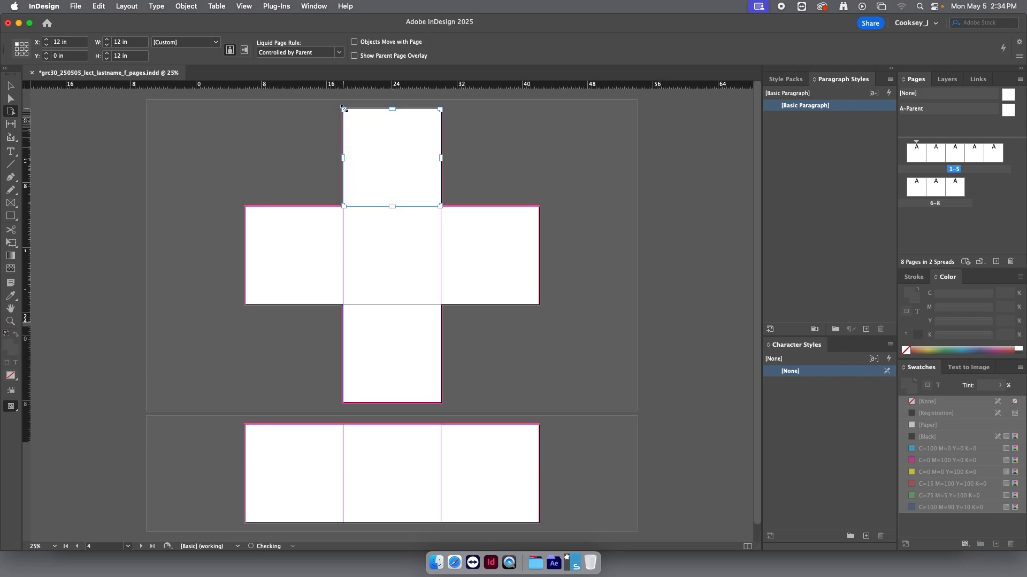
Move the cross's upper page down over its right-hand page, and undo the move.
mouse_move(406, 167)
left_mouse_down()
mouse_move(452, 170)
mouse_move(409, 187)
left_mouse_up()
left_click_drag(402, 178, 527, 297)
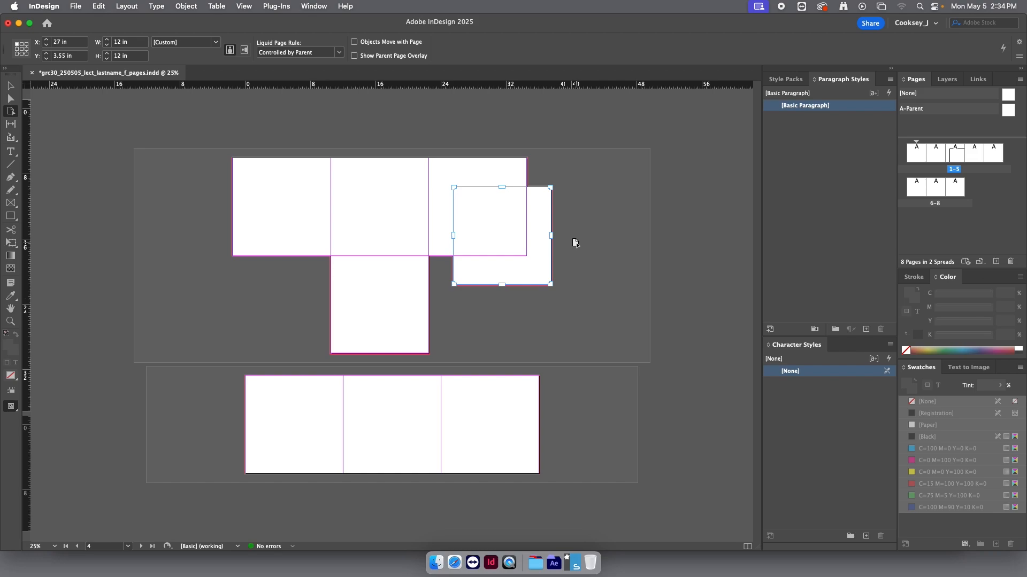
left_click(593, 247)
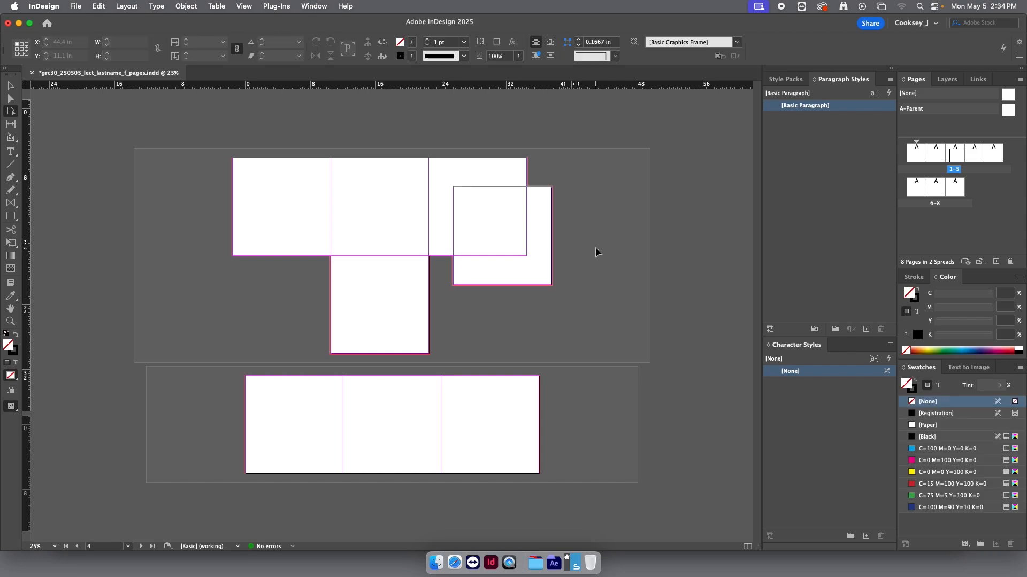
key("super+z")
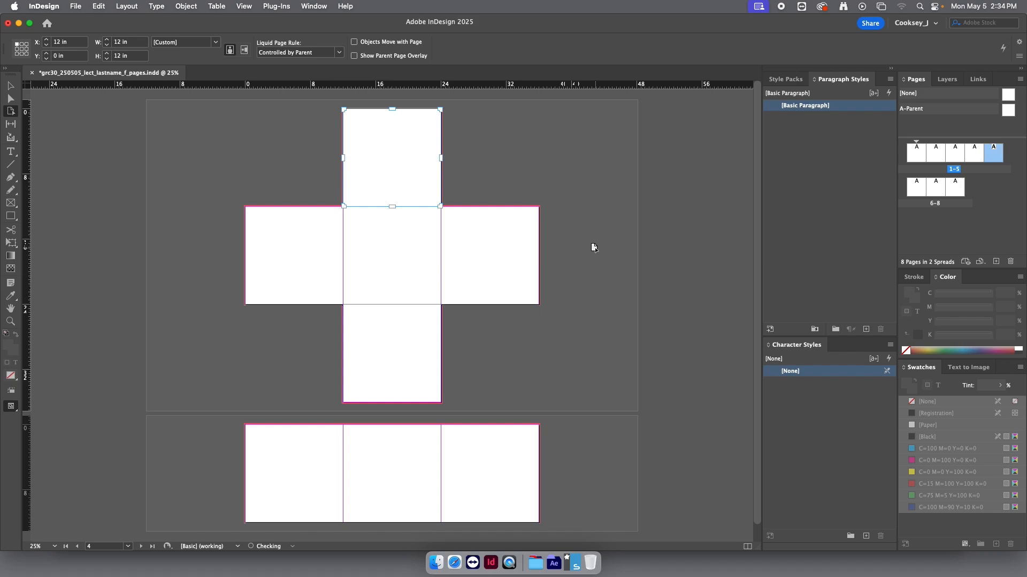
Set the height of the cross's upper page to 6 in with the Page tool.
left_click(10, 87)
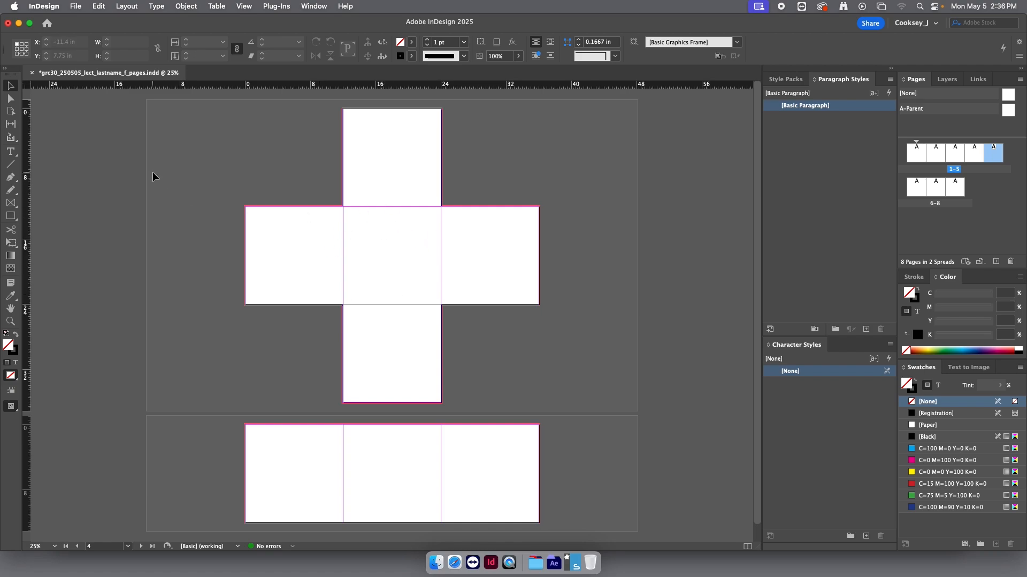
left_click(10, 111)
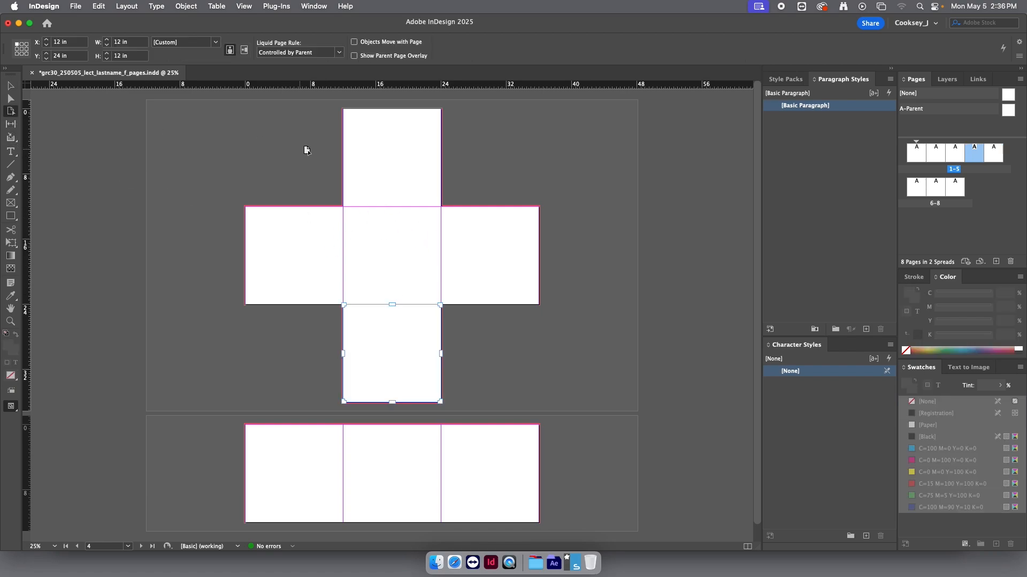
left_click(394, 158)
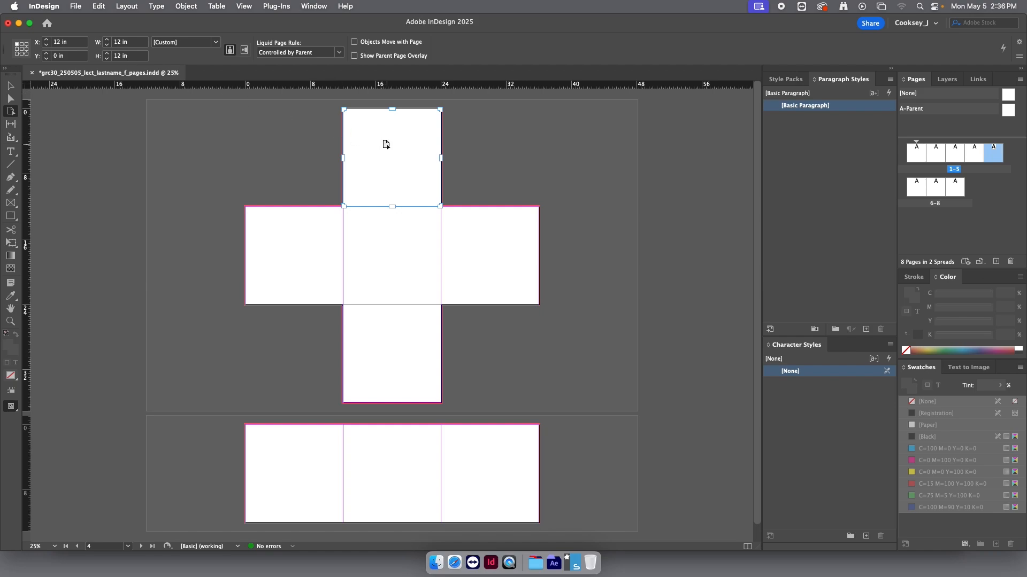
left_click(128, 56)
type("6")
key("Tab")
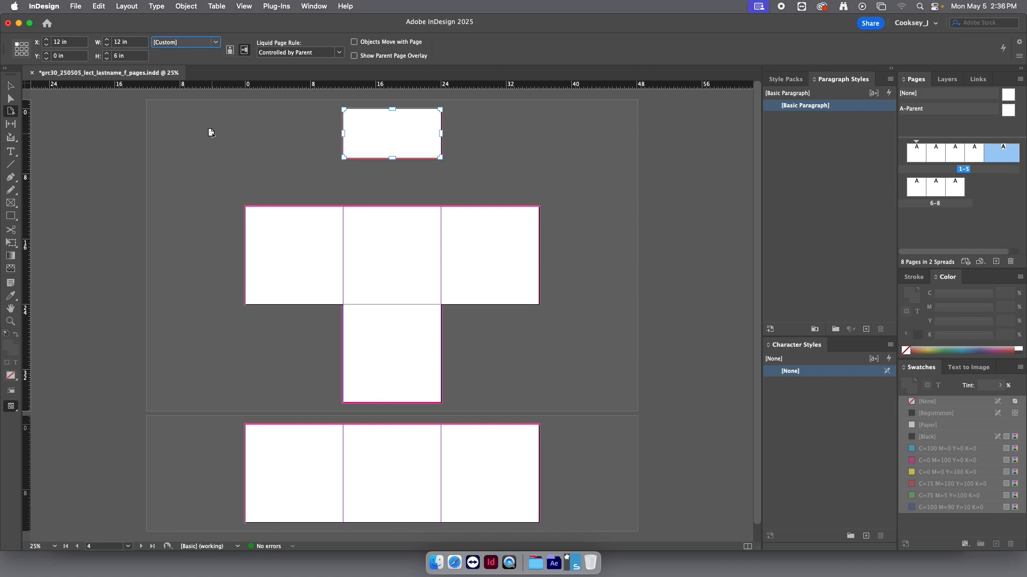
Set the height of the cross's lower page to 6 in.
left_click(285, 243)
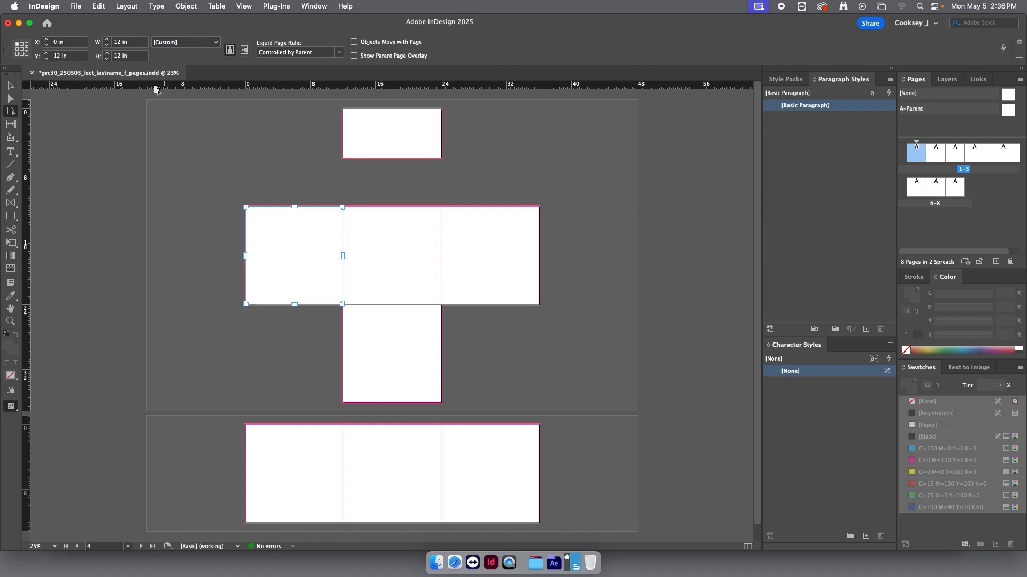
left_click(131, 55)
left_click(384, 332)
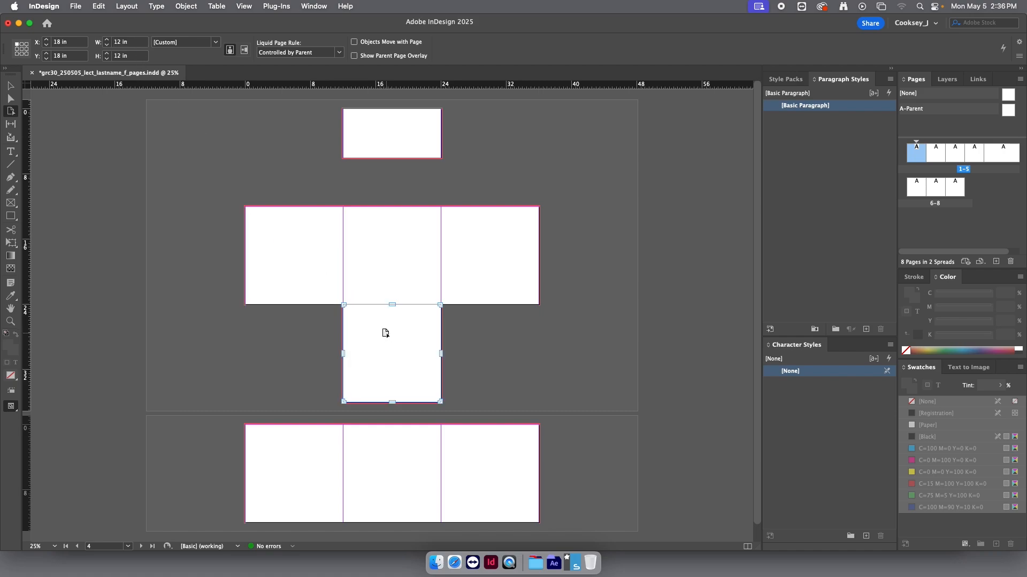
left_click(136, 56)
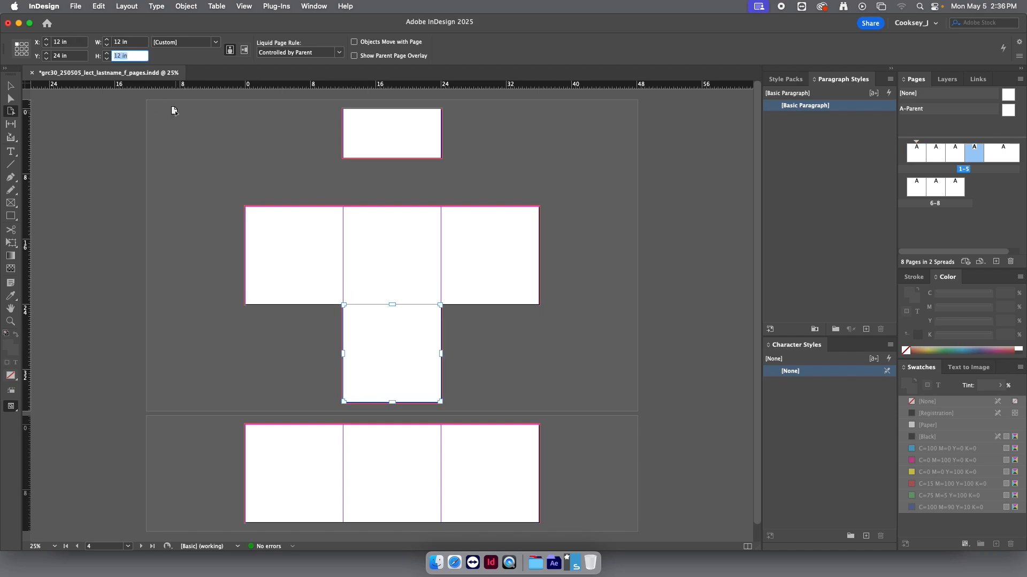
type("6")
key("Tab")
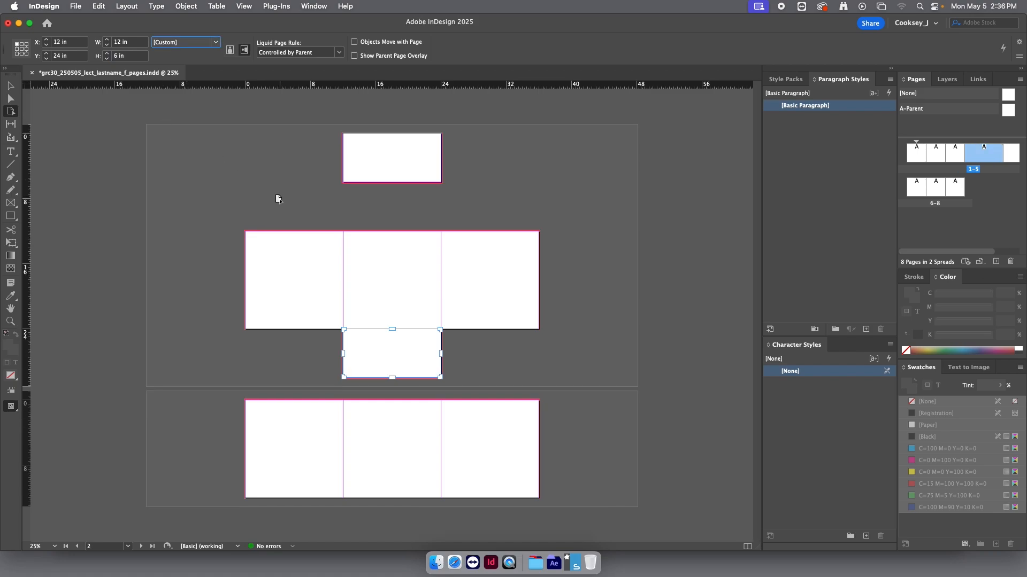
Set the widths of the cross's left and right pages to 6 in each.
left_click(308, 276)
left_click(137, 45)
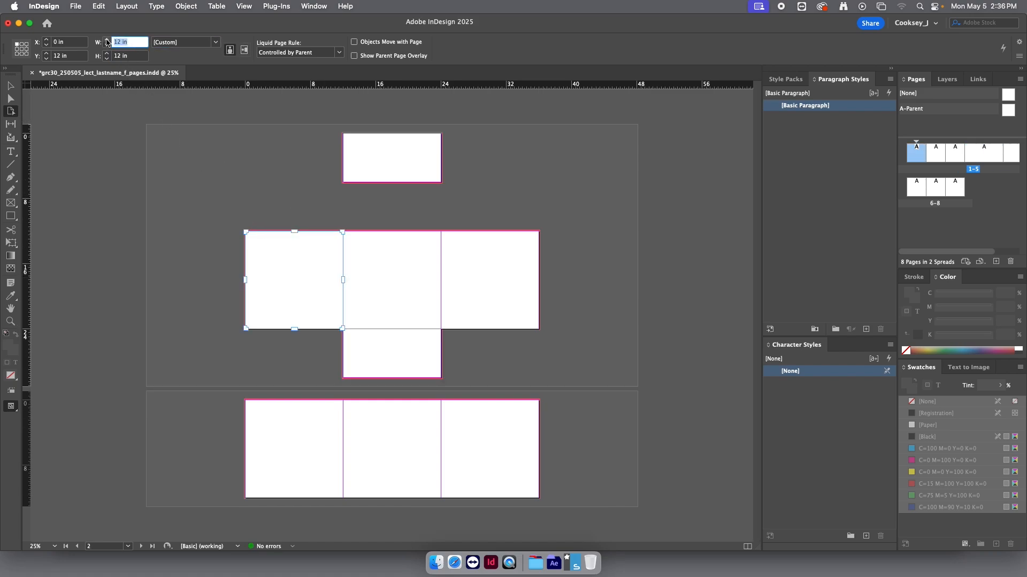
type("6")
key("Tab")
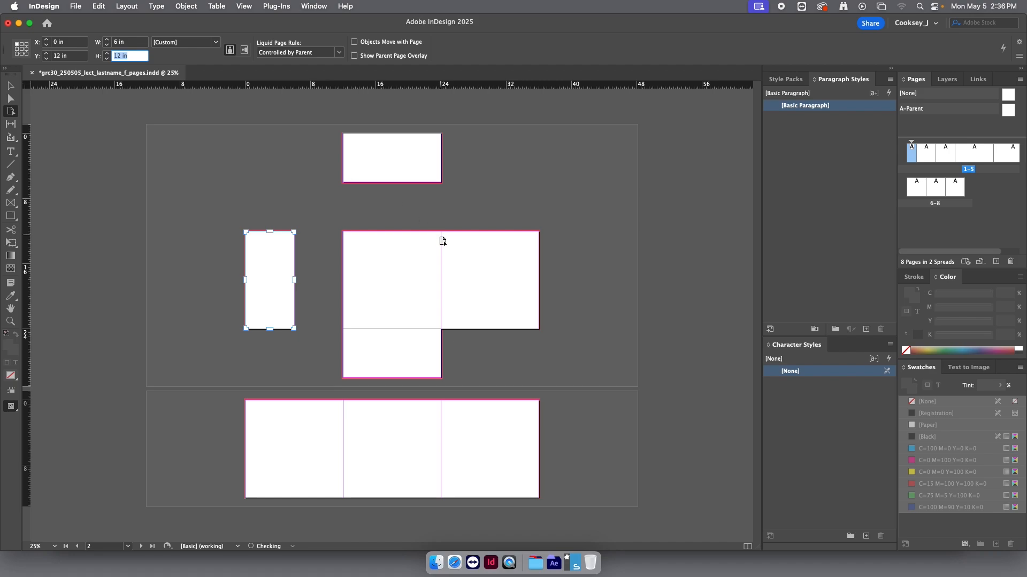
left_click(487, 273)
left_click(131, 44)
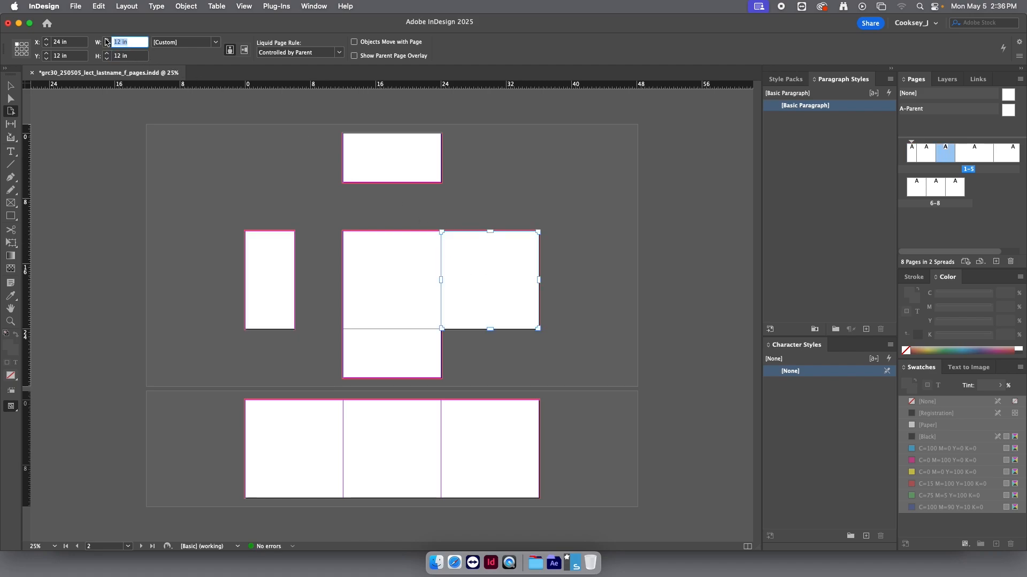
type("6")
key("Return")
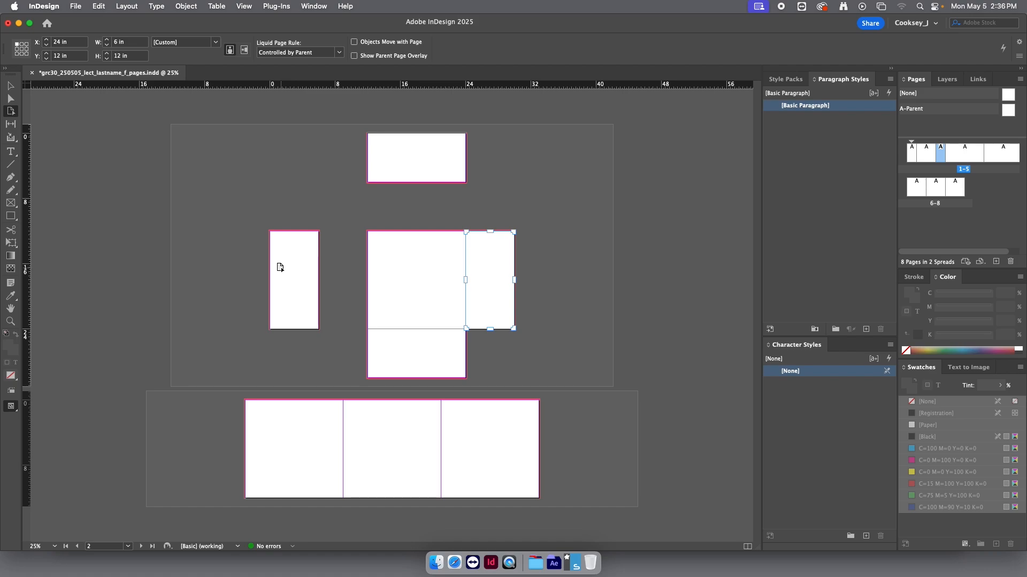
Move the narrowed left page flush against the left edge of the centre page.
left_click_drag(277, 266, 329, 266)
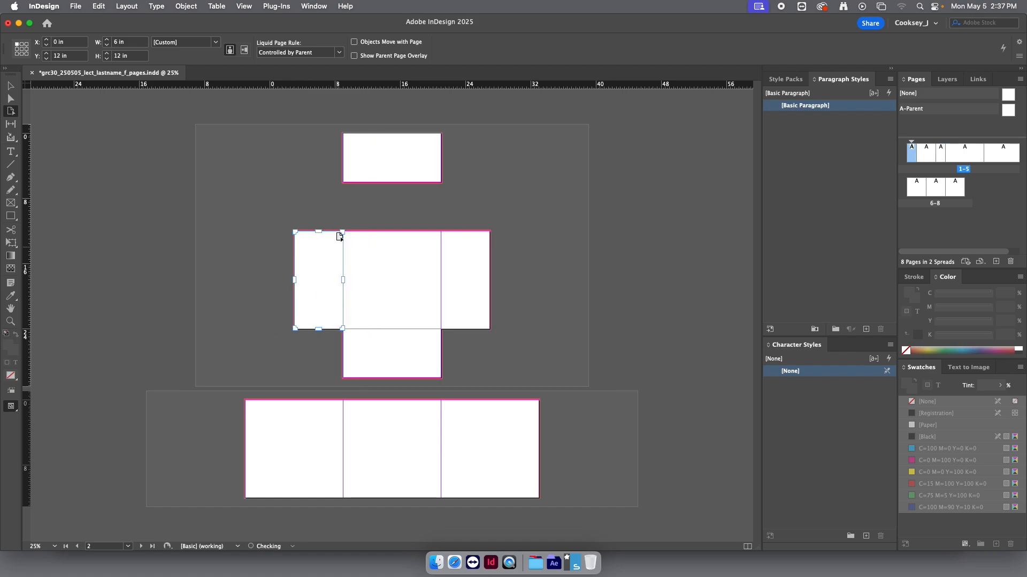
Move the cross's upper page down flush against the centre page's top edge and save the document.
left_click_drag(383, 170, 385, 206)
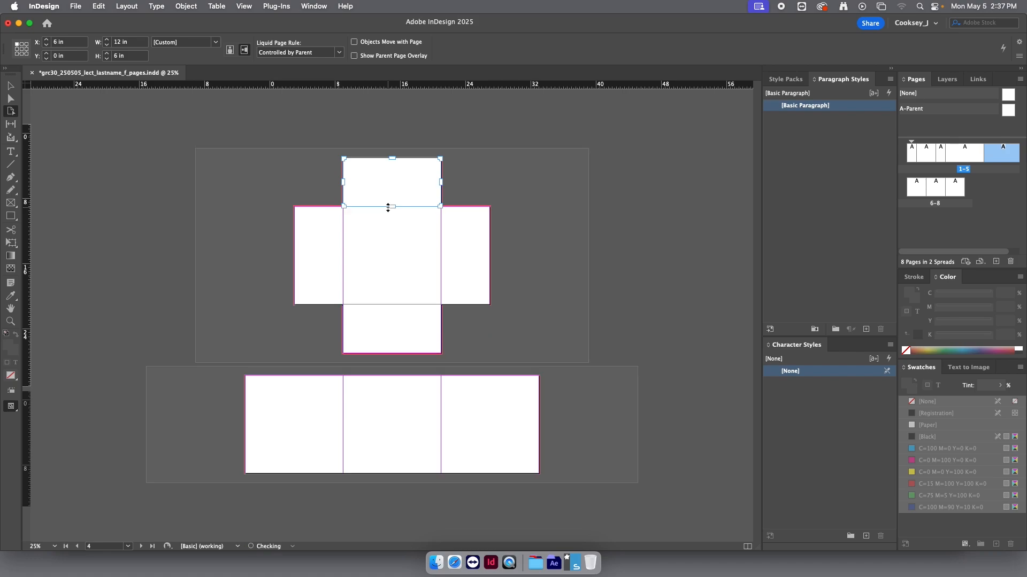
left_click(532, 213)
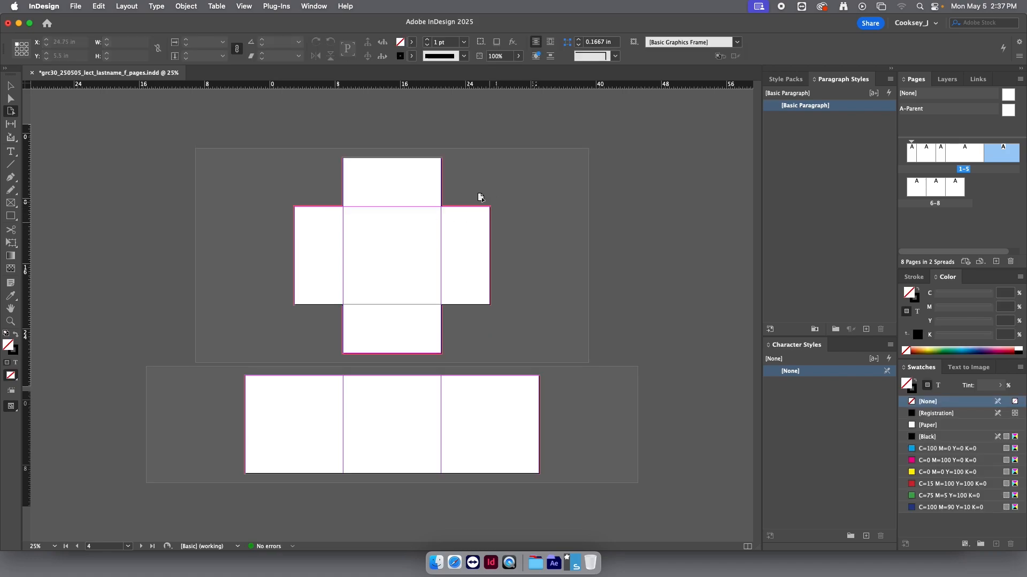
left_click(422, 185)
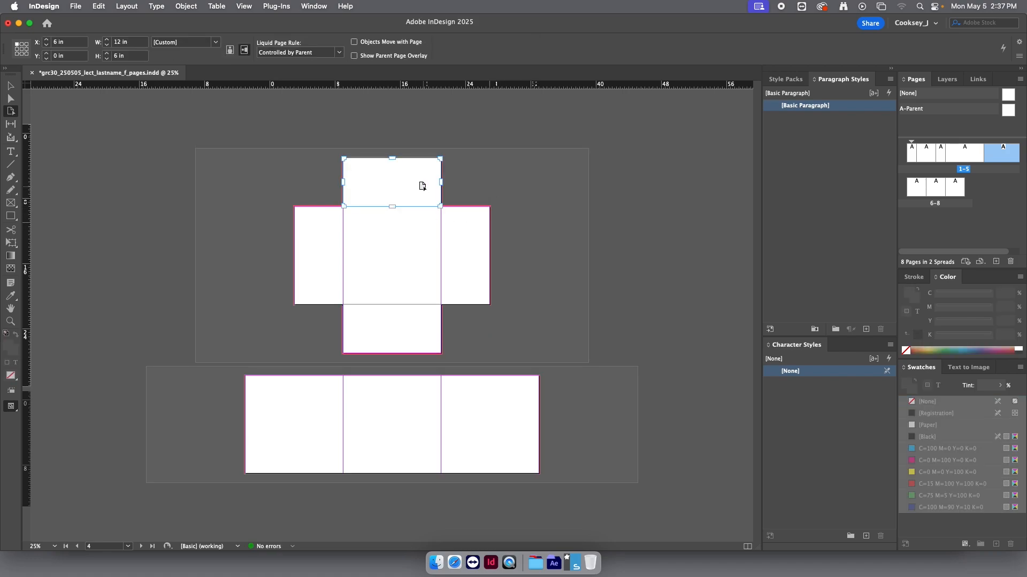
left_click(529, 200)
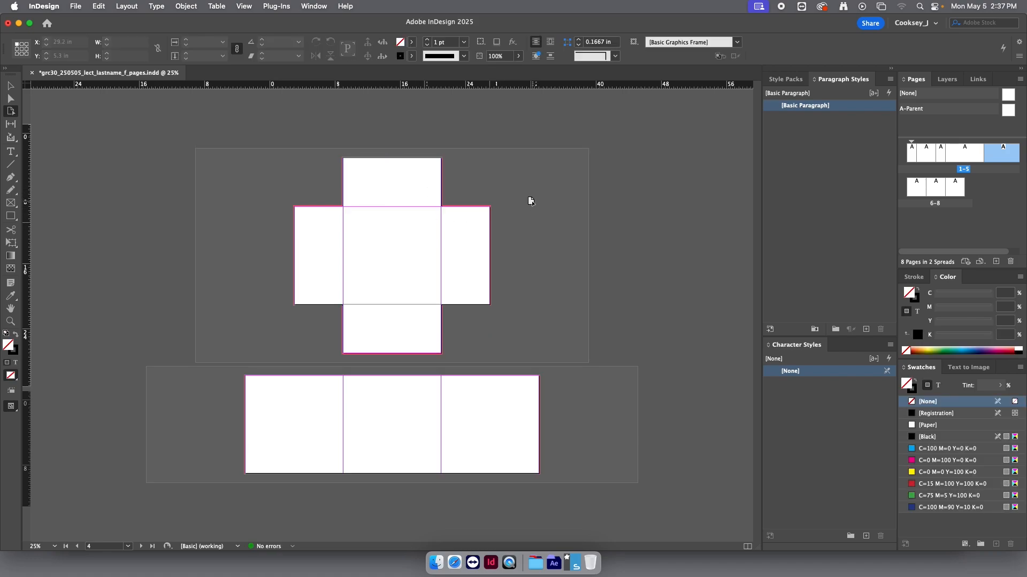
left_click(471, 256)
left_click(316, 256)
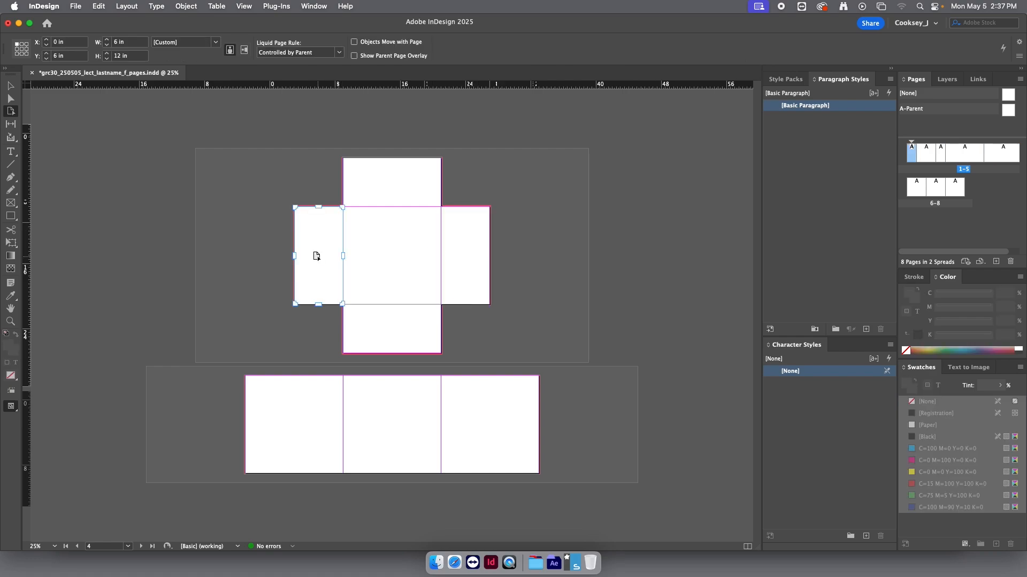
left_click(473, 185)
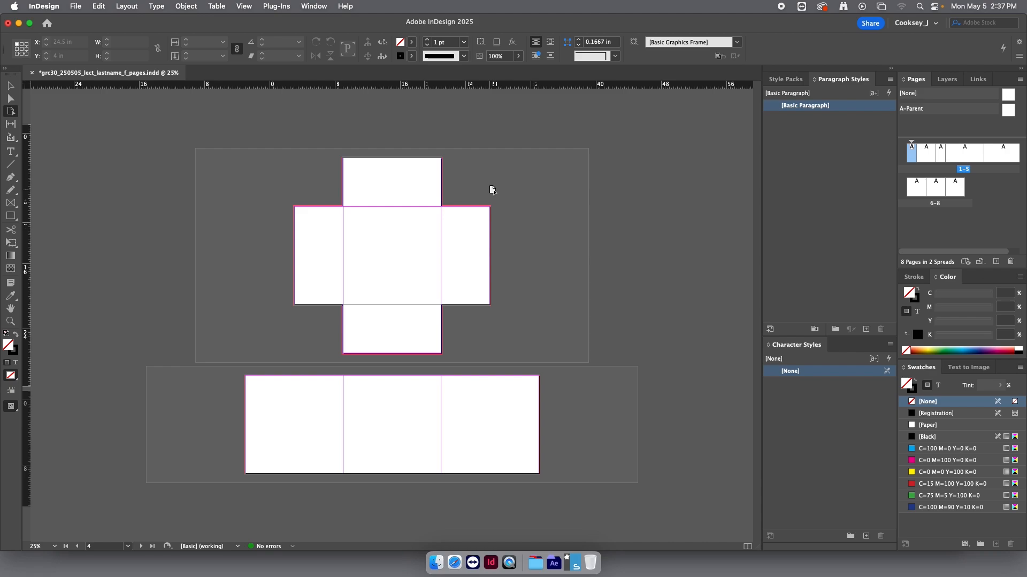
key("super+s")
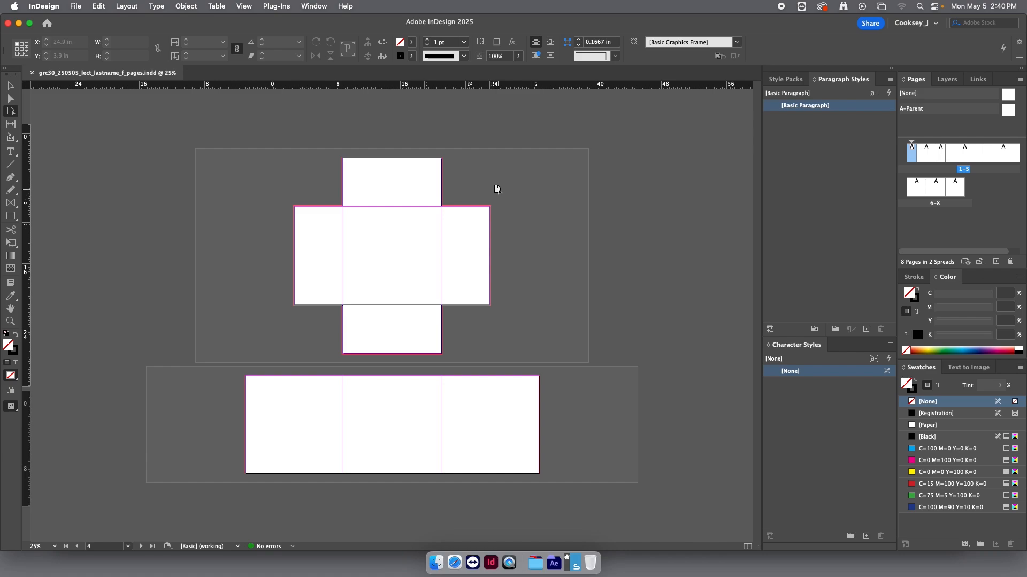
Widen the panel dock and check which parts of the cross the thumbnails of pages 4 and 5 represent.
left_click(11, 86)
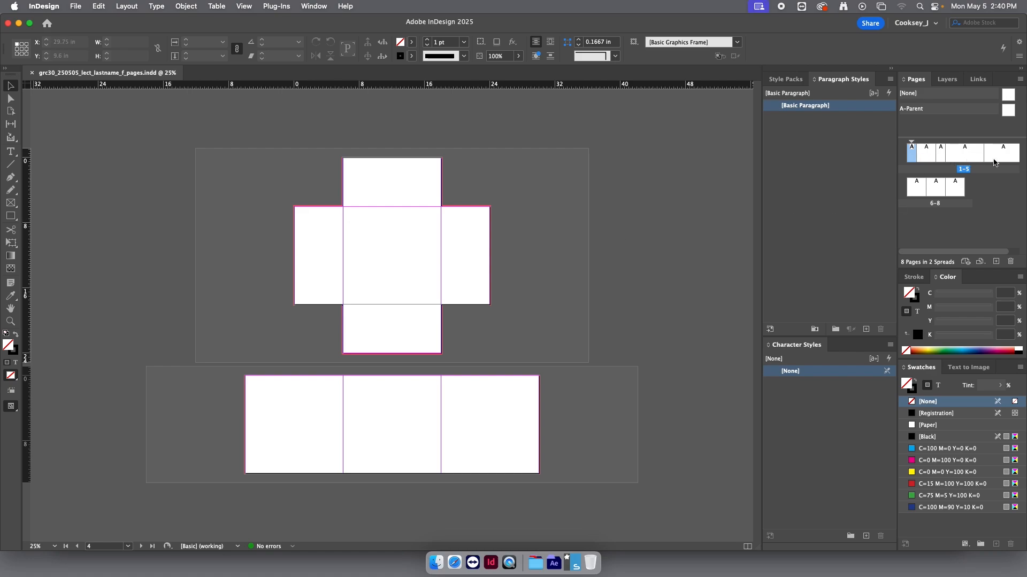
left_click_drag(890, 161, 864, 160)
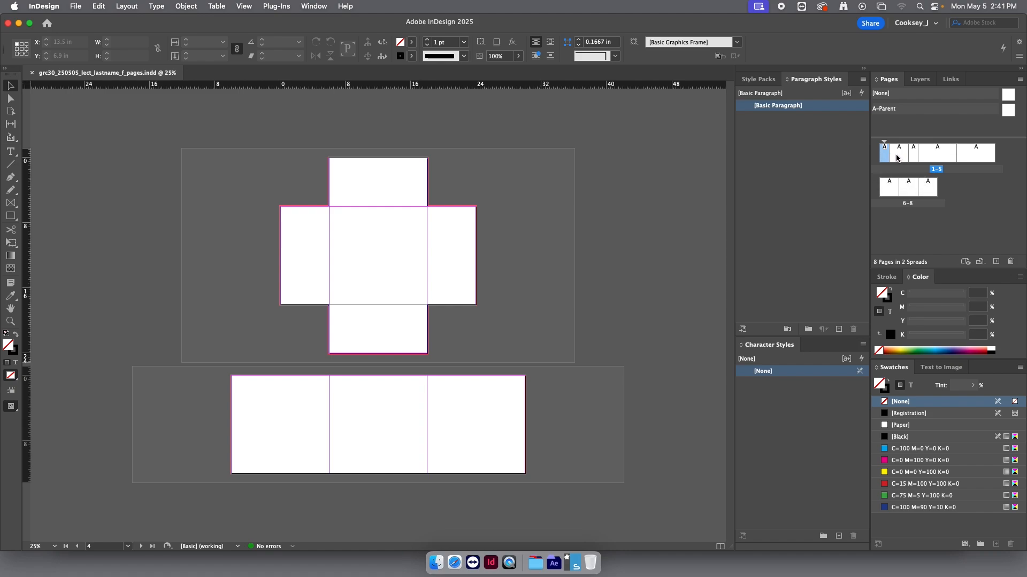
left_click(896, 157)
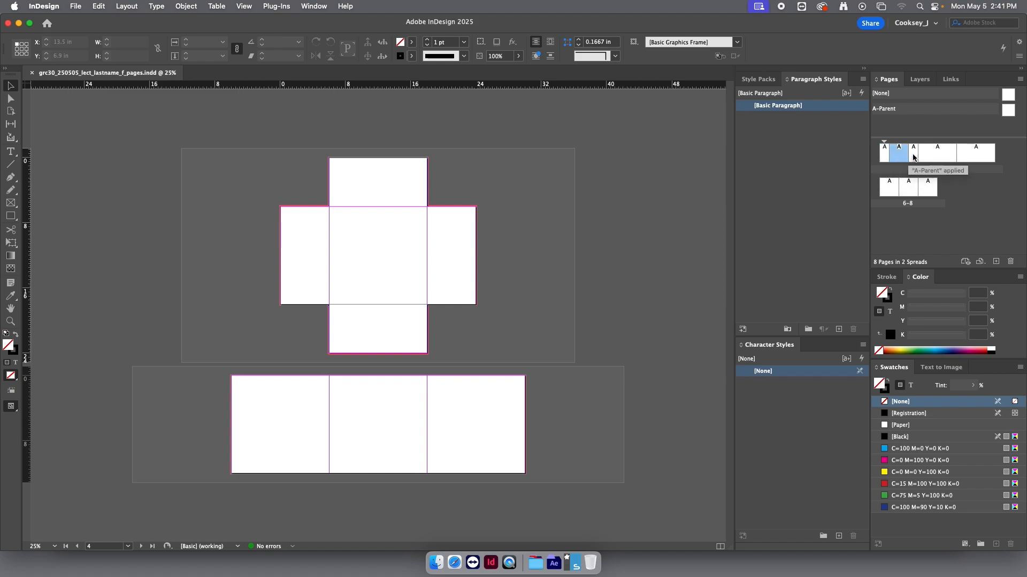
left_click(941, 156)
left_click(976, 156)
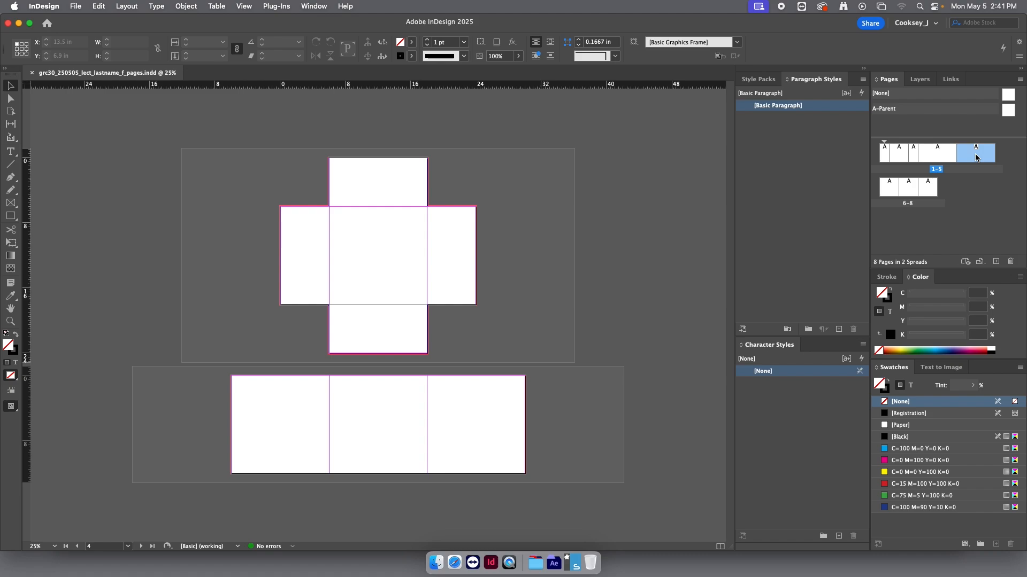
left_click(885, 158)
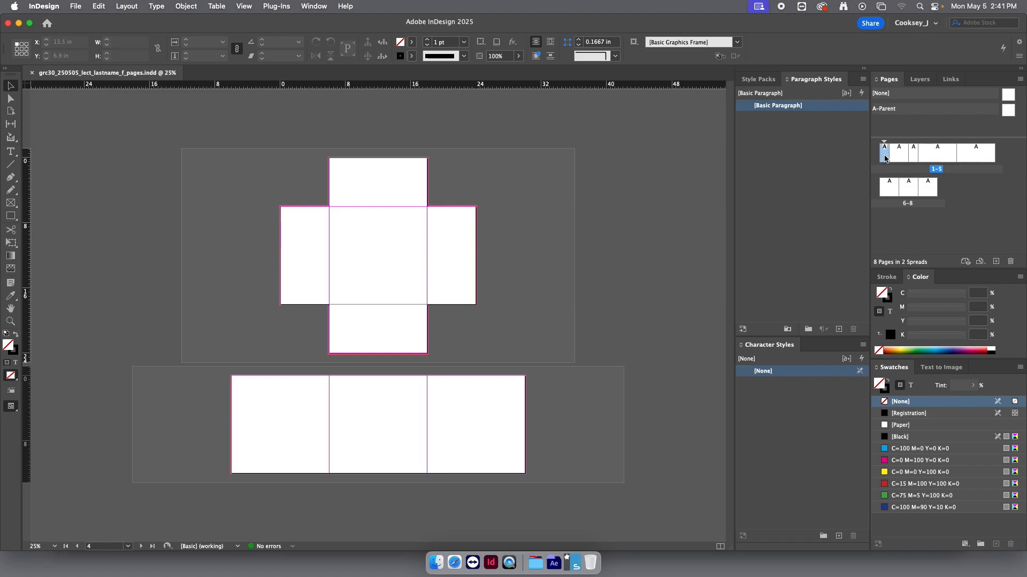
left_click(899, 158)
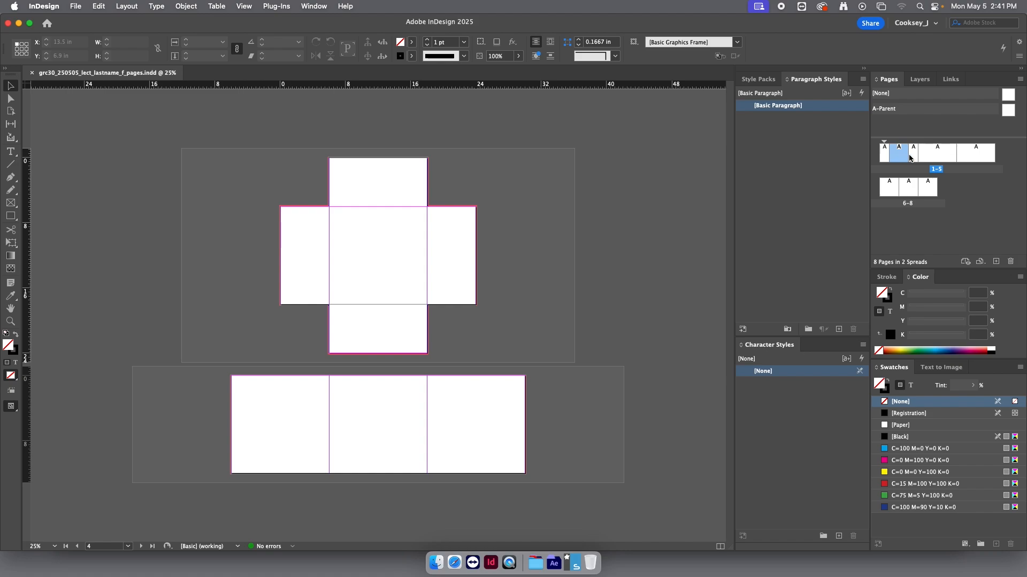
double_click(937, 155)
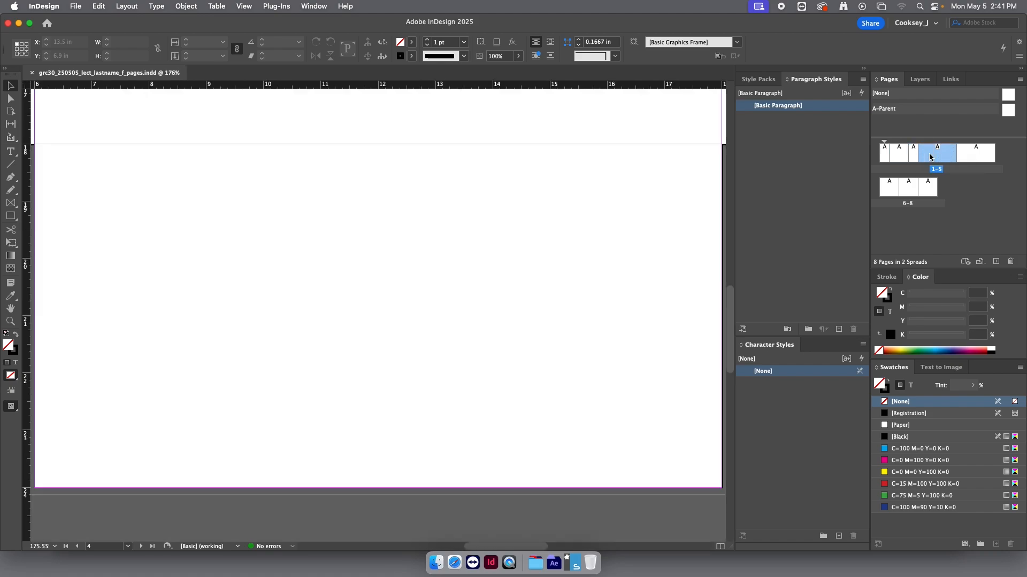
double_click(979, 156)
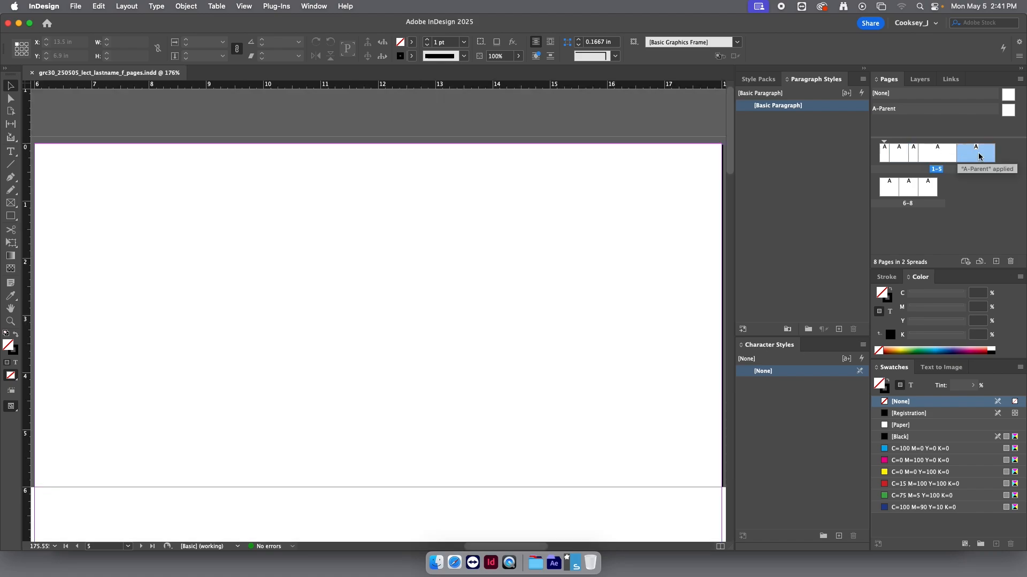
key("super+1")
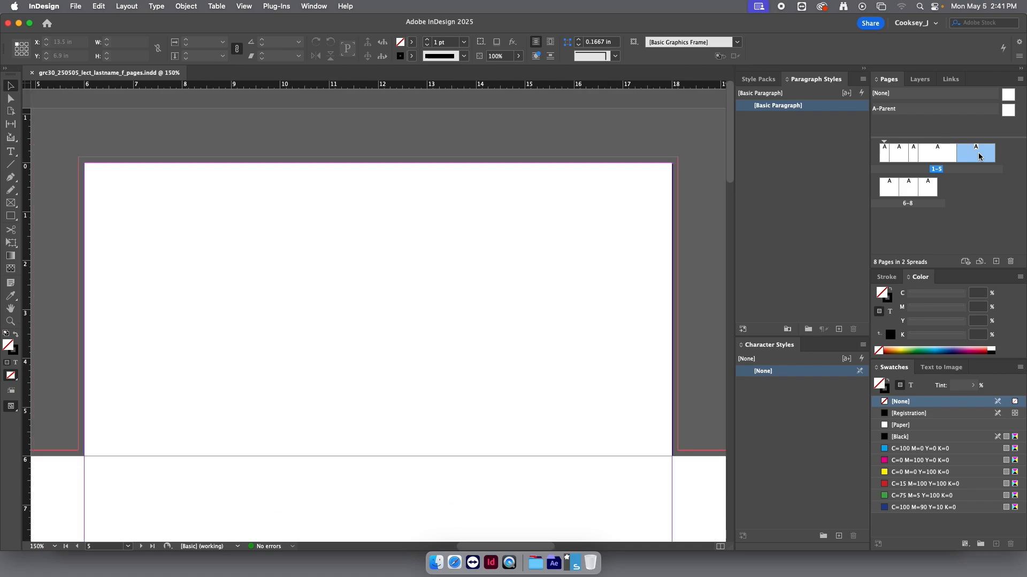
key("super+minus")
key("super+minus")
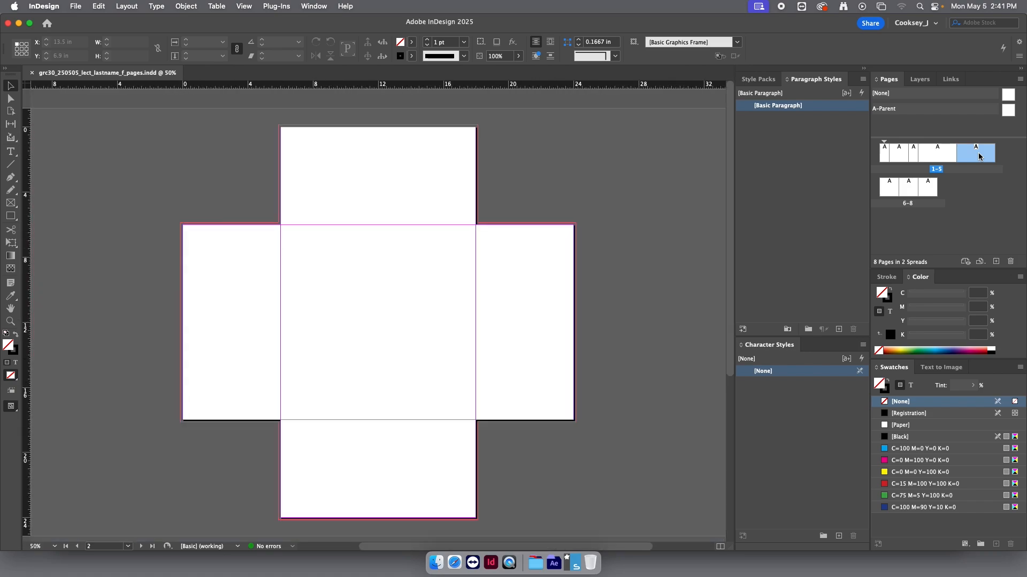
Visit pages 1 to 5 in order and return to pages 4 and 5 to match each thumbnail to its panel of the cross.
double_click(885, 156)
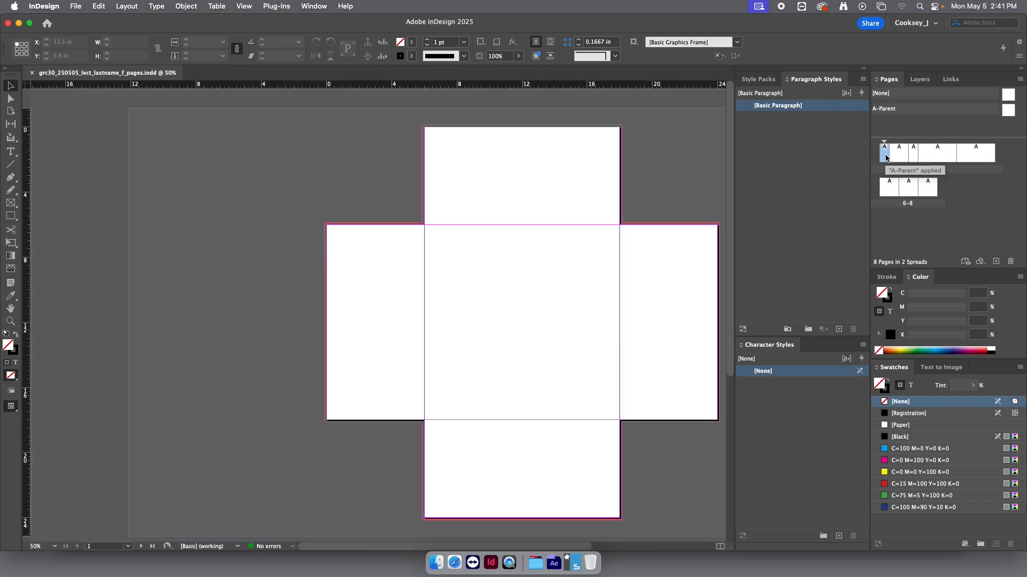
double_click(898, 156)
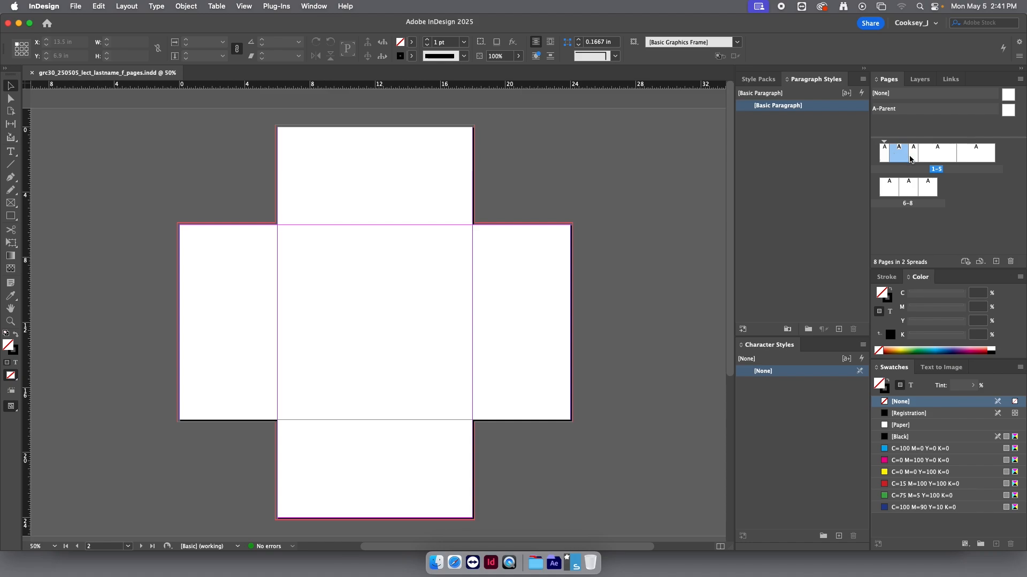
double_click(913, 156)
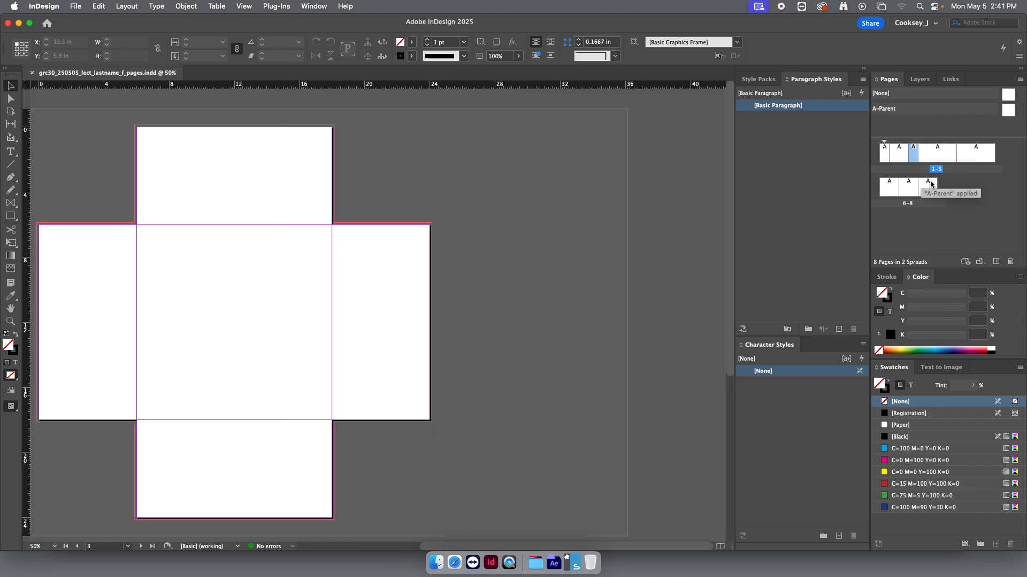
double_click(946, 159)
double_click(977, 156)
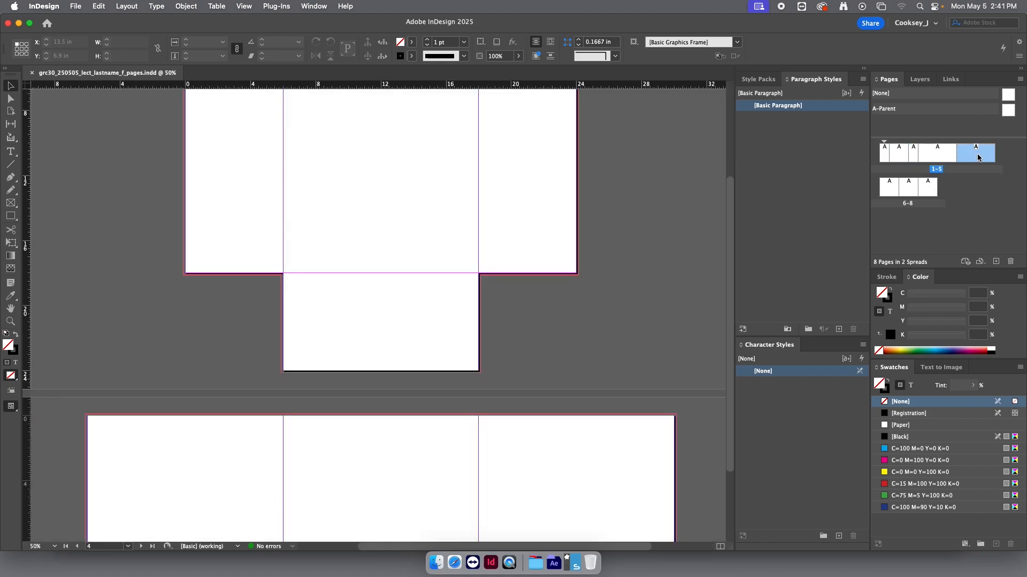
double_click(941, 157)
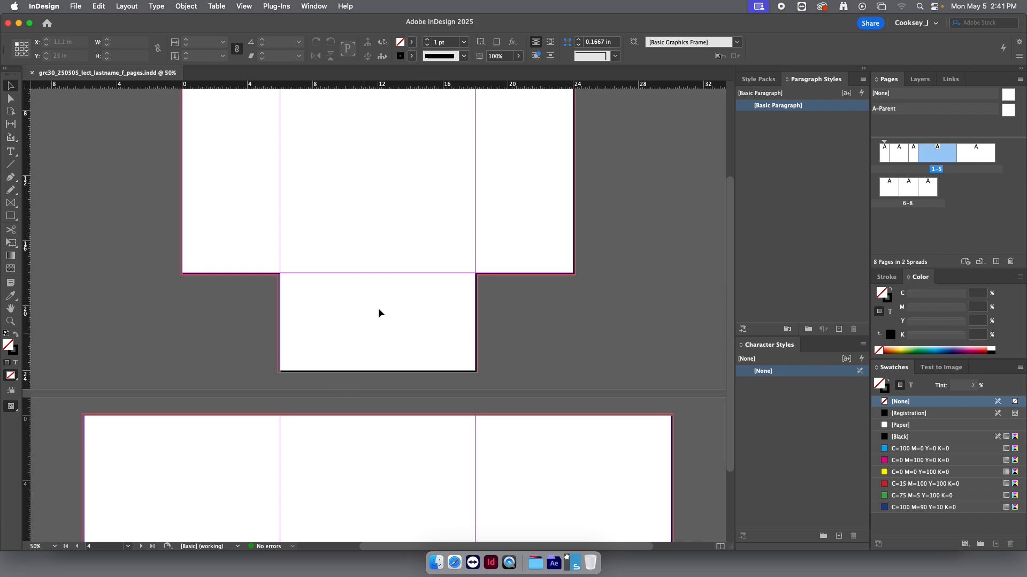
double_click(976, 157)
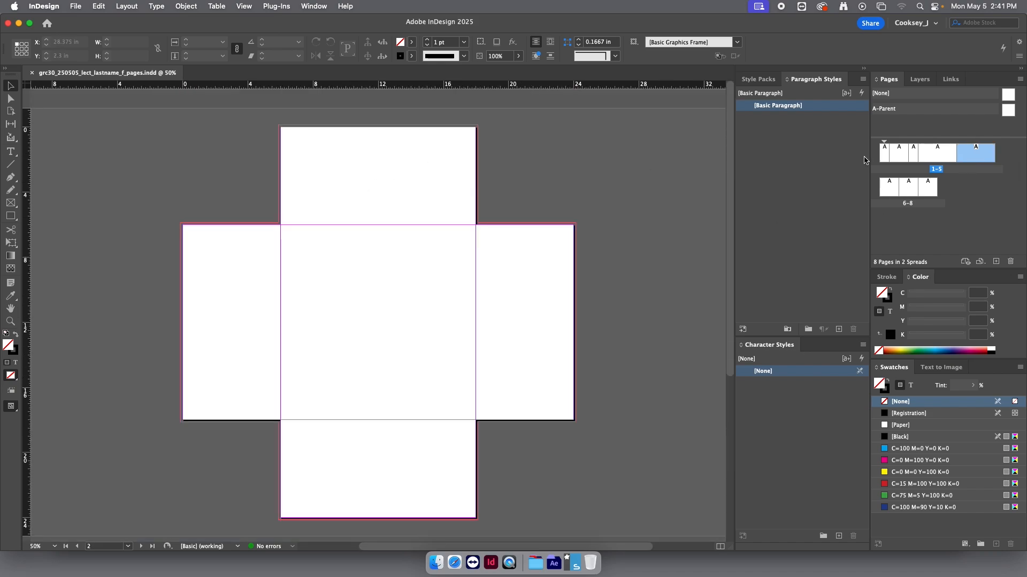
Review the centre page (page 2) and the side pages 1 and 3, ending with the whole cross in view.
double_click(901, 158)
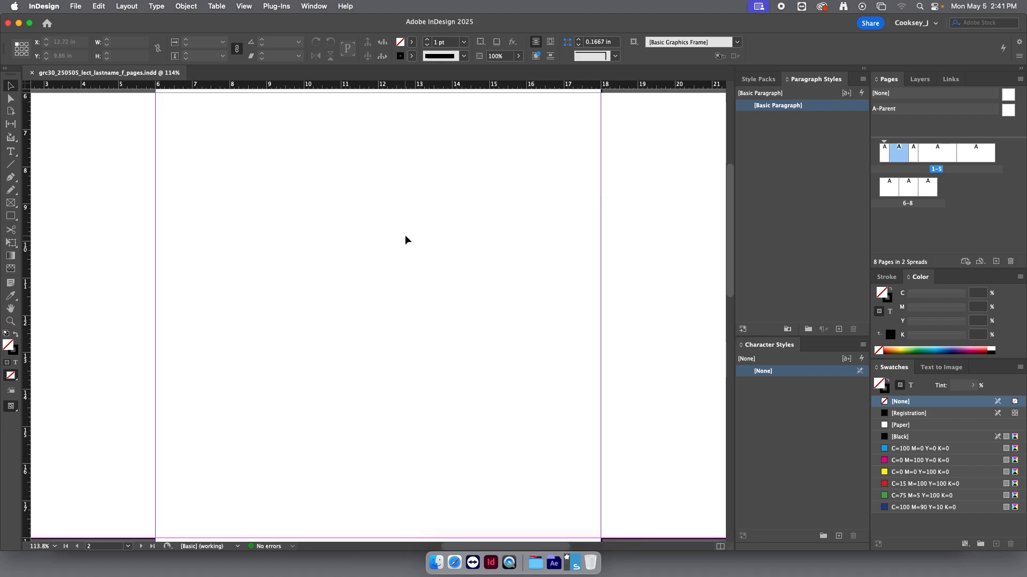
key("super+minus")
key("super+minus")
key("super+minus")
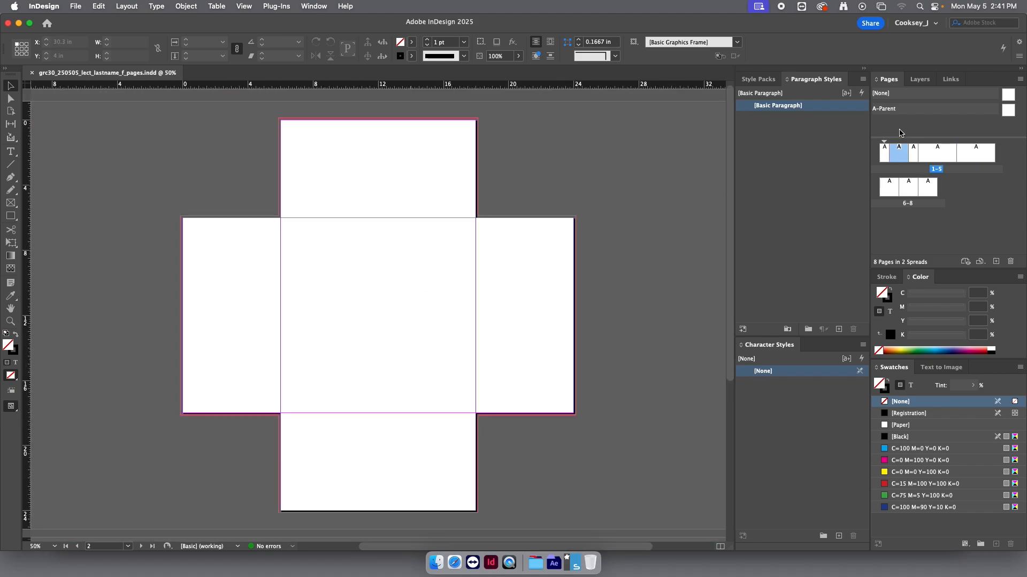
double_click(884, 159)
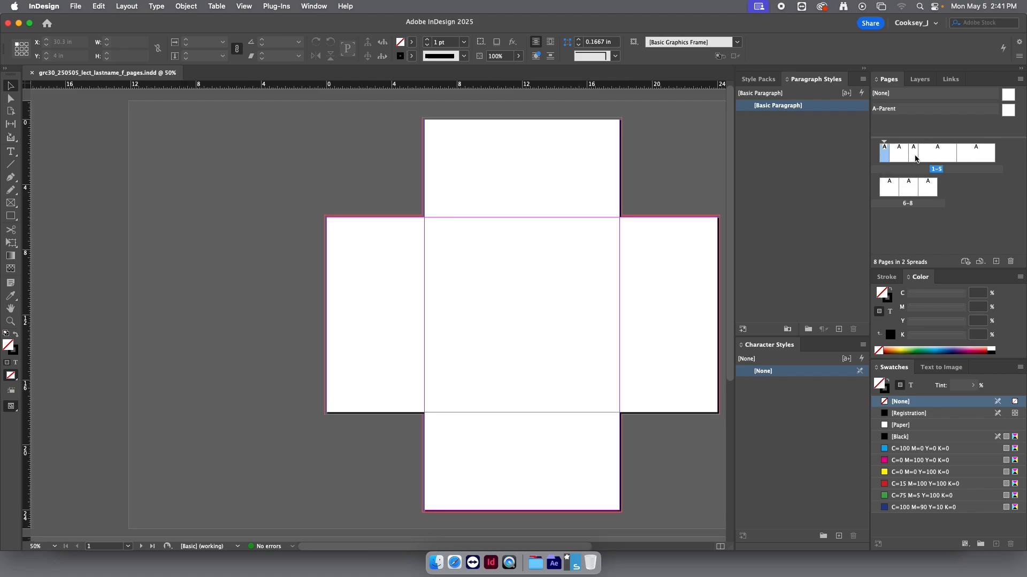
double_click(915, 155)
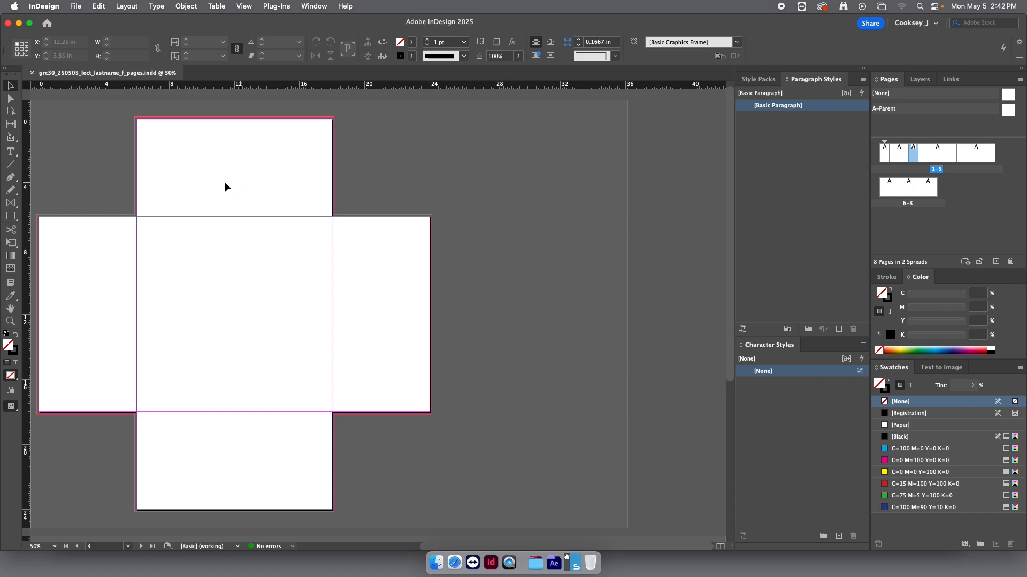
left_click_drag(267, 266, 447, 248)
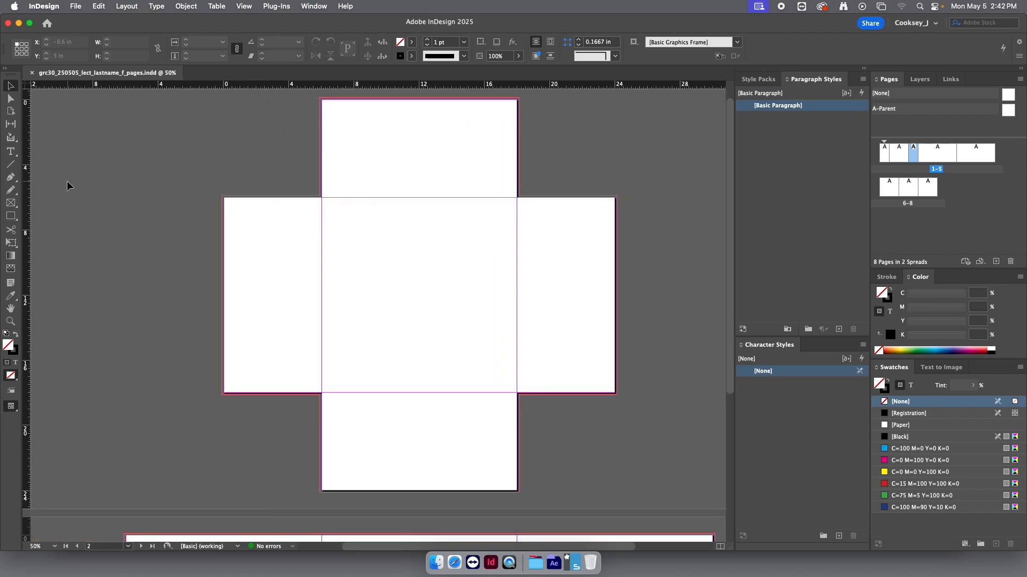
Try drawing a small rectangle from the centre page's upper-left corner, undo it and return to the Selection tool.
left_click(10, 215)
mouse_move(322, 198)
left_mouse_down()
mouse_move(347, 211)
mouse_move(357, 232)
left_mouse_up()
key("super+z")
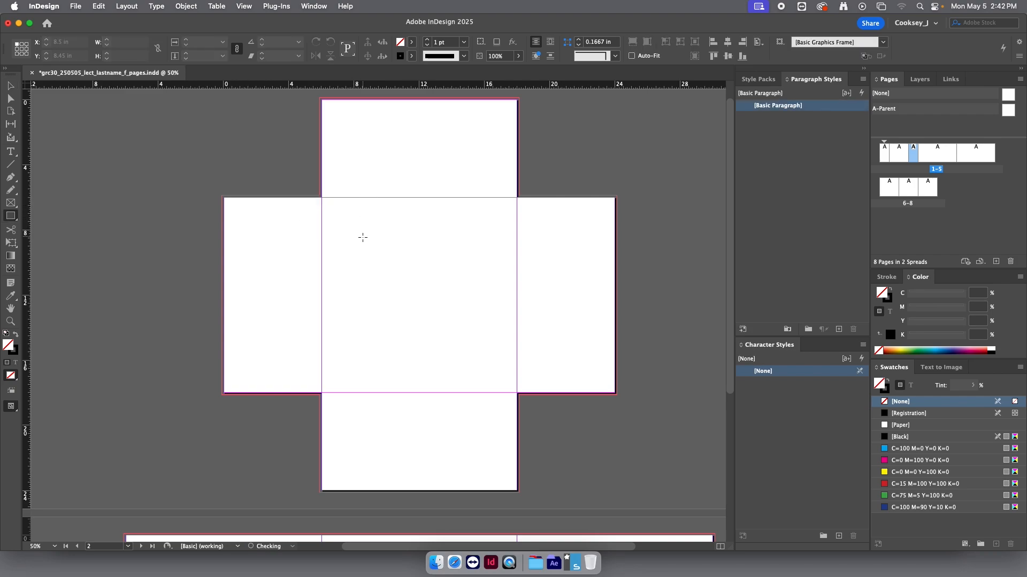
left_click(11, 86)
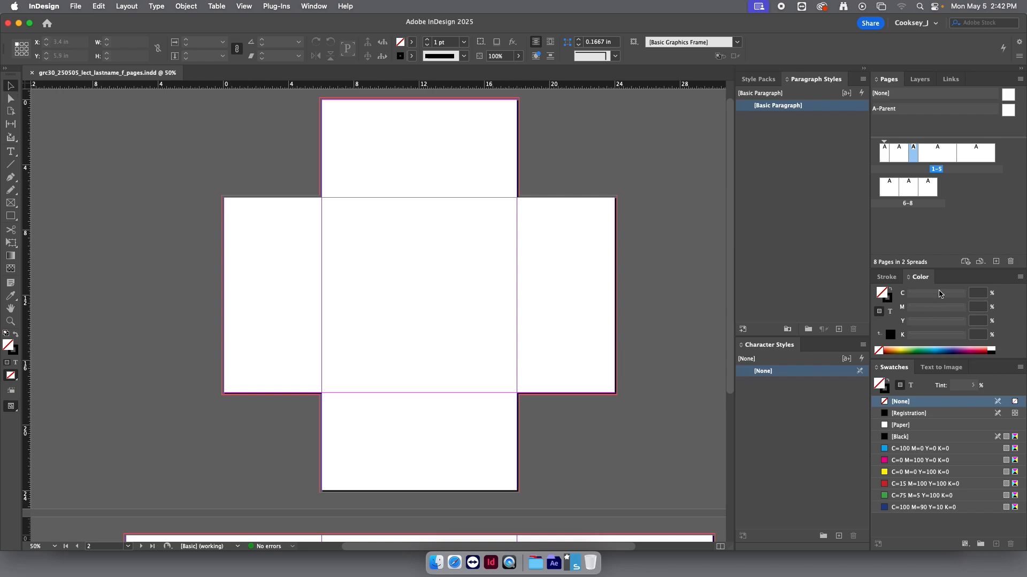
Examine the position and size of the cross's centre, right and upper pages with the Page tool, with both spreads in view.
double_click(898, 155)
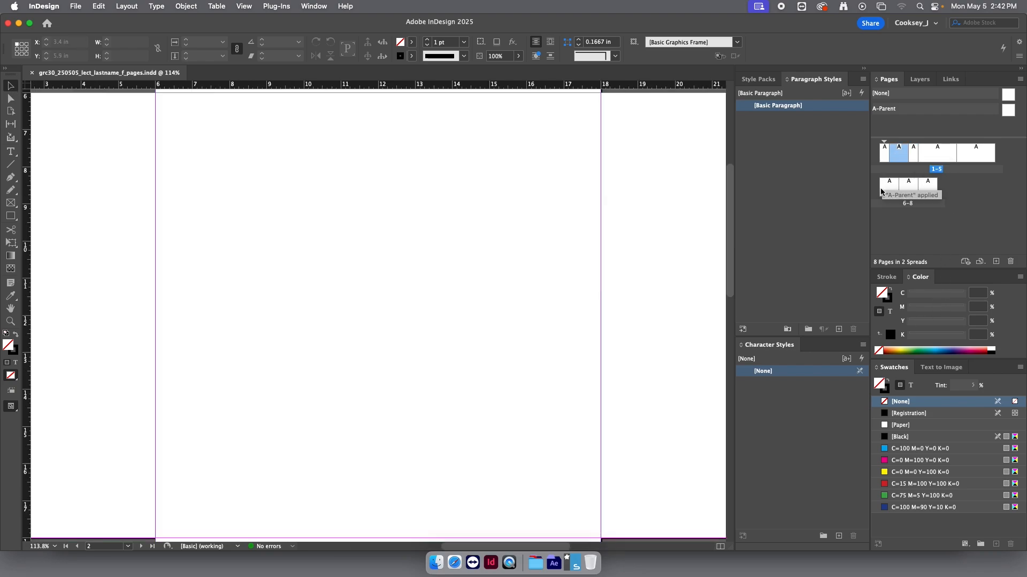
key("super+minus")
key("super+minus")
key("super+minus")
key("super+minus")
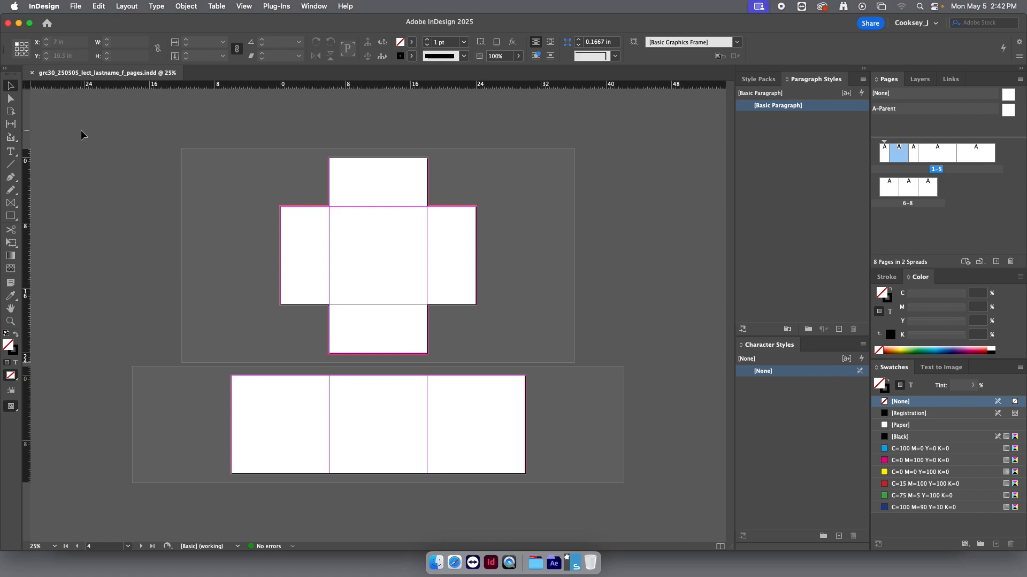
left_click(10, 114)
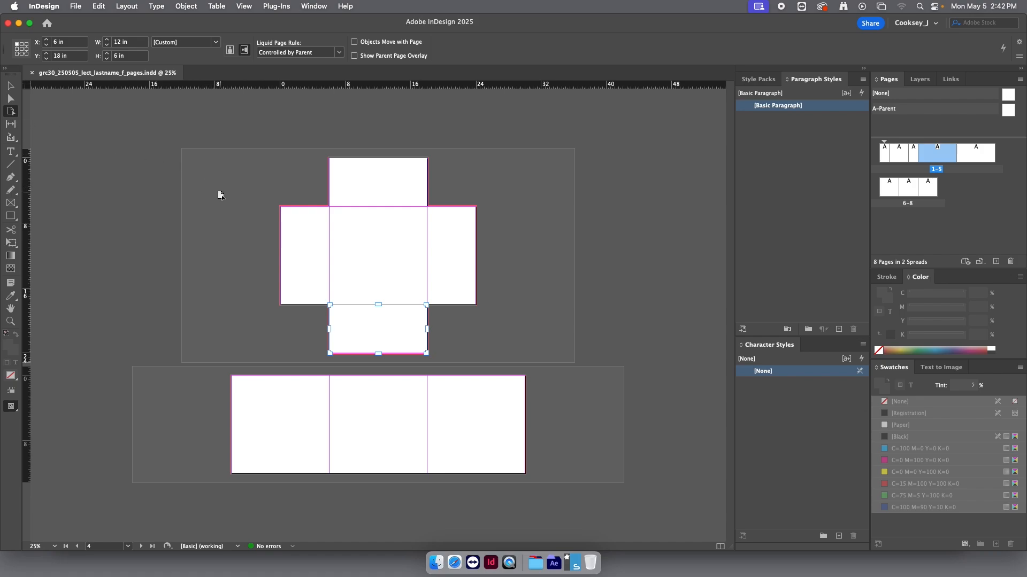
left_click(382, 246)
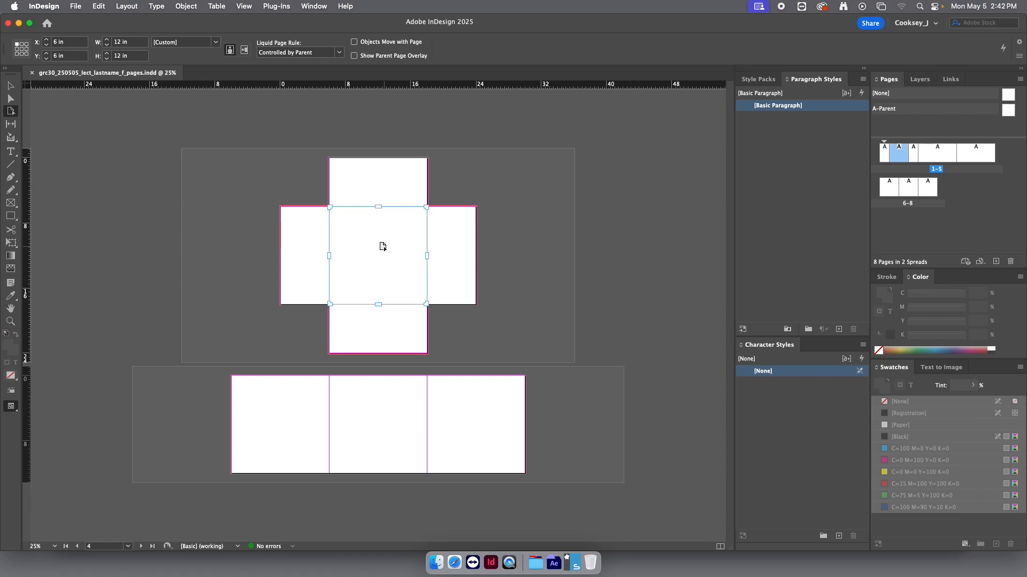
left_click(443, 243)
left_click(378, 192)
left_click(380, 251)
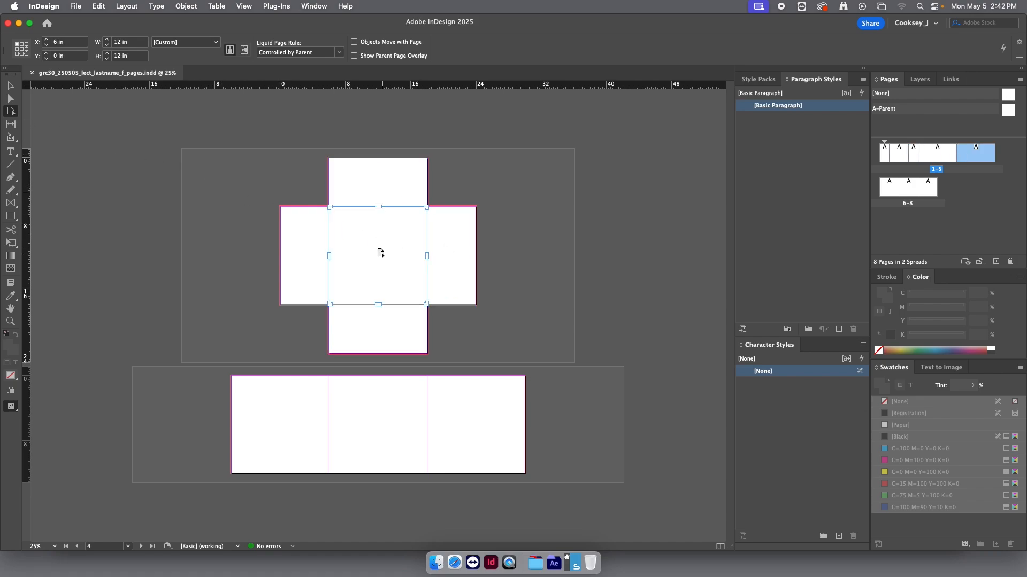
Select the cross's centre page and set up guides for the spread with 3 rows and 3 columns.
left_click(287, 244)
left_click(369, 247)
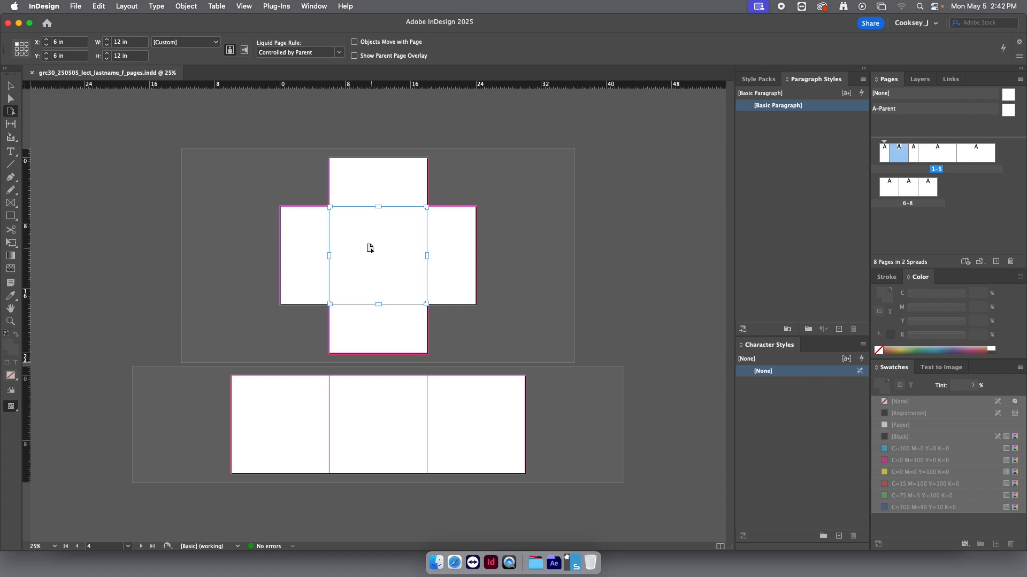
left_click(11, 86)
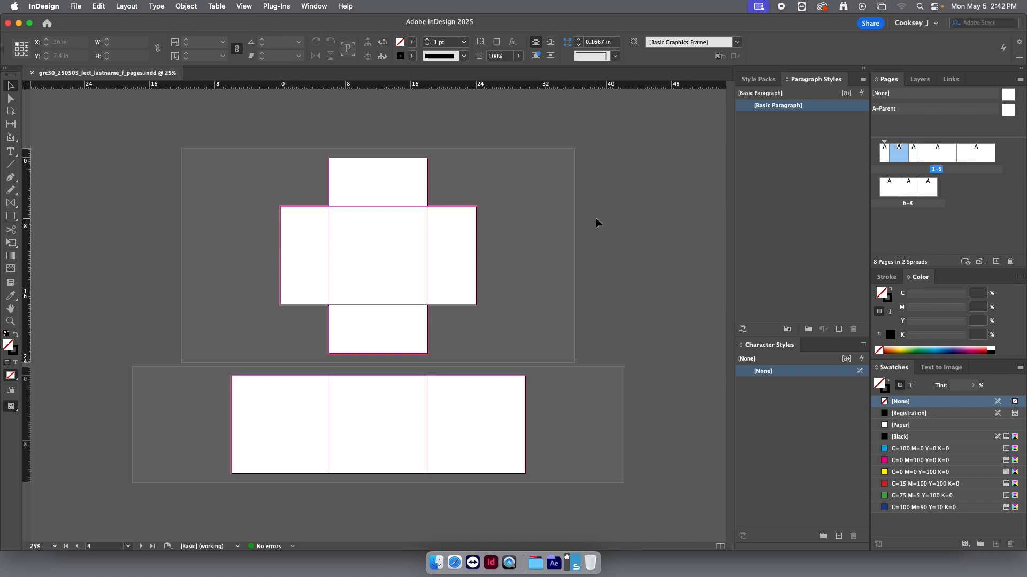
left_click(128, 6)
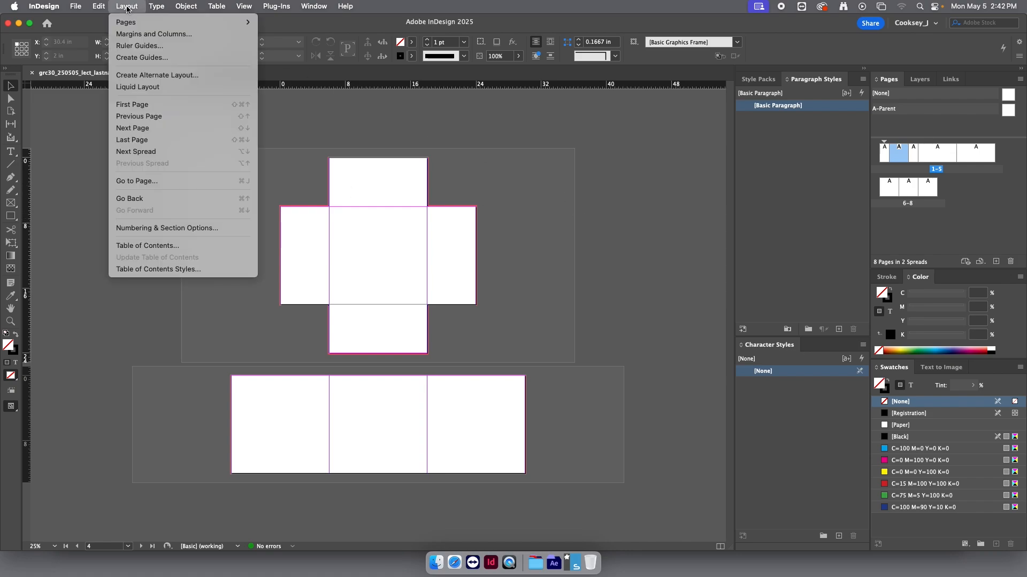
left_click(131, 58)
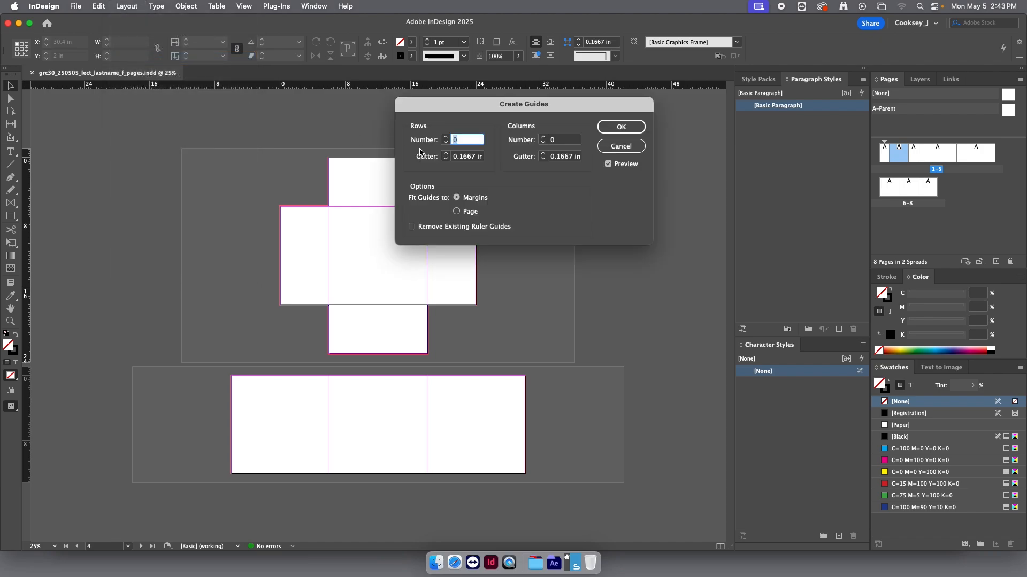
left_click(446, 137)
left_click(445, 137)
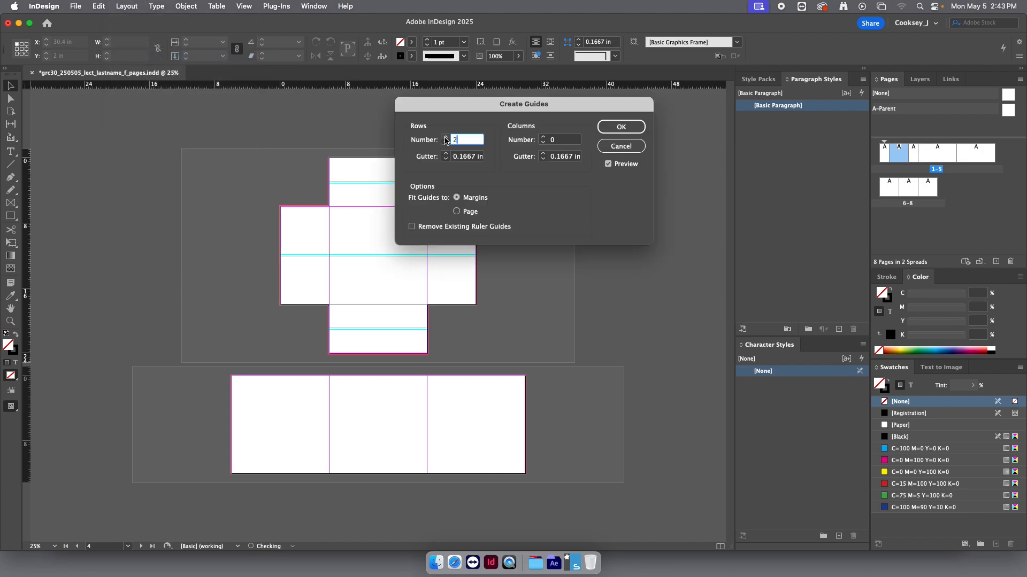
left_click(445, 137)
left_click(543, 138)
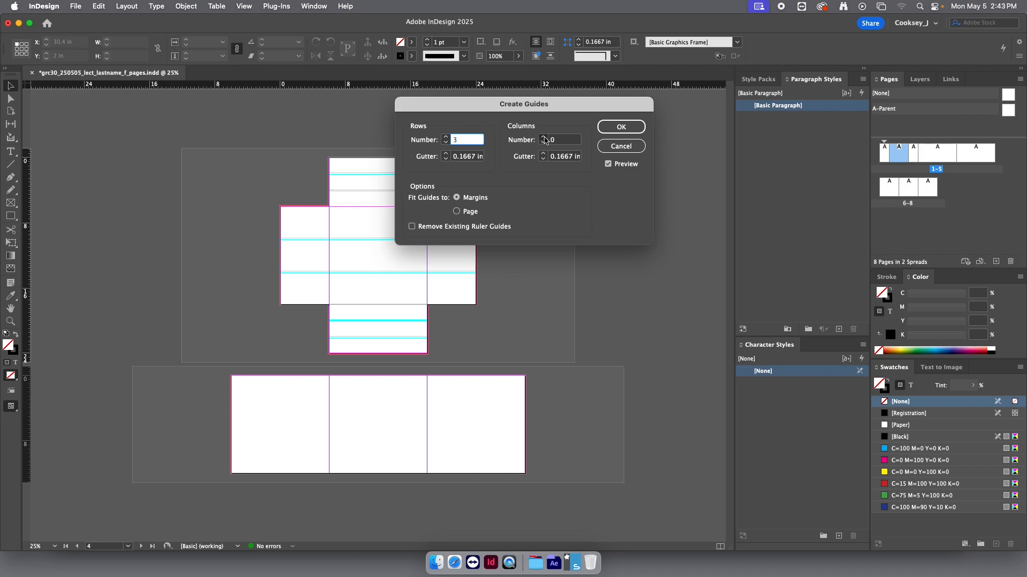
left_click(543, 137)
left_click(544, 138)
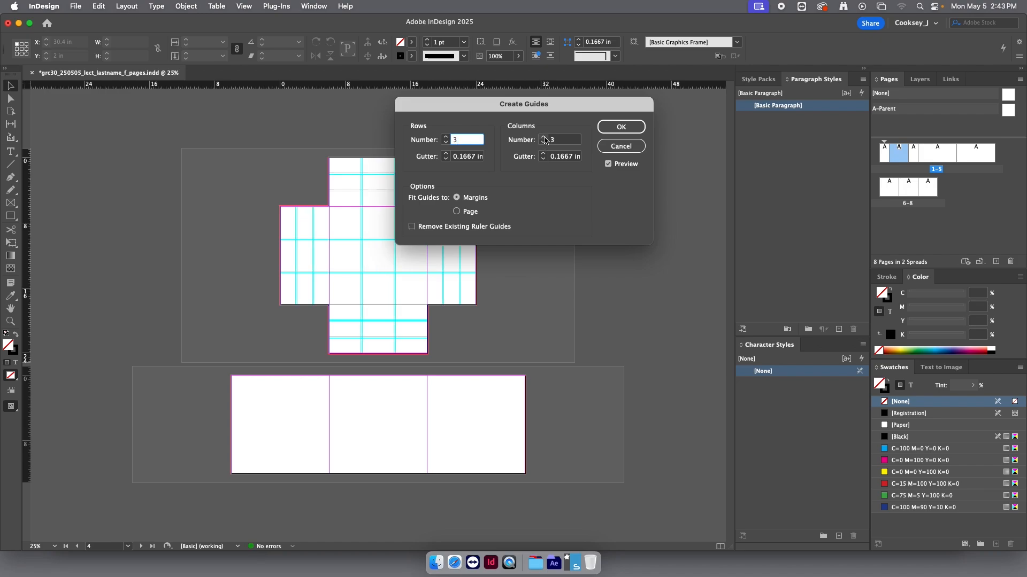
Fit the guides to the page, set the row and column gutters to 0 in, and create them.
left_click(457, 211)
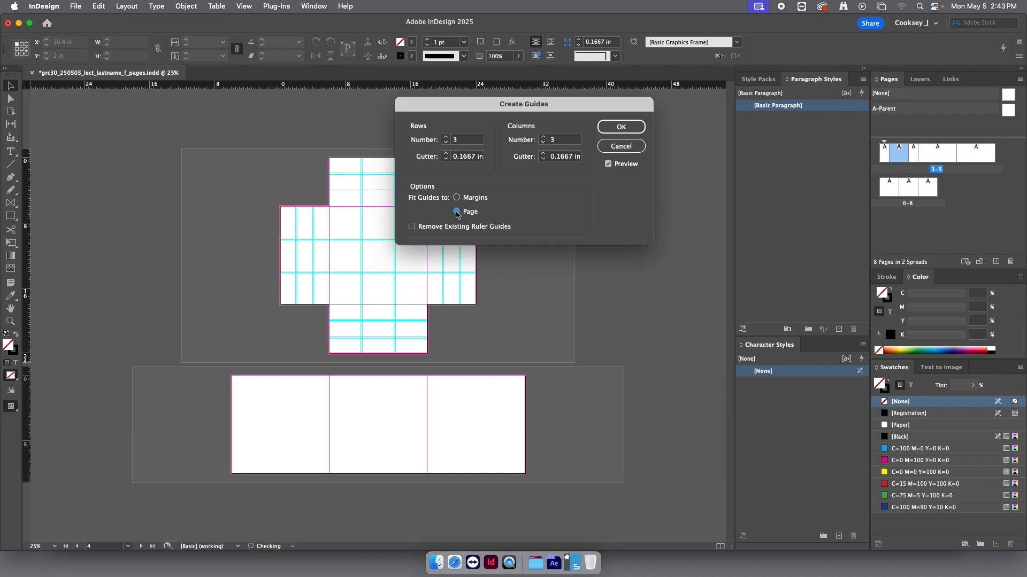
left_click(445, 159)
left_click(445, 158)
left_click(446, 159)
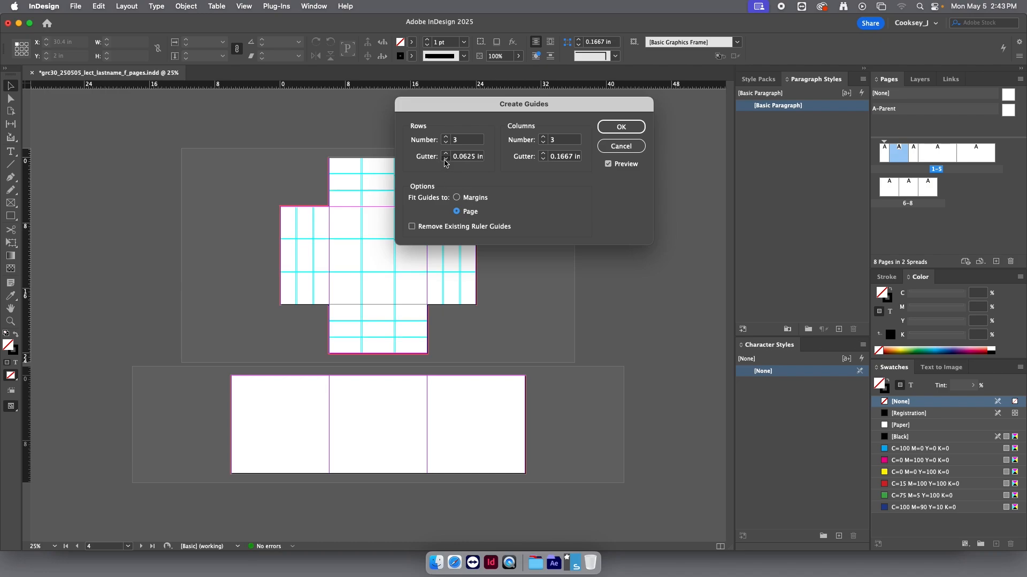
left_click(544, 159)
left_click(544, 160)
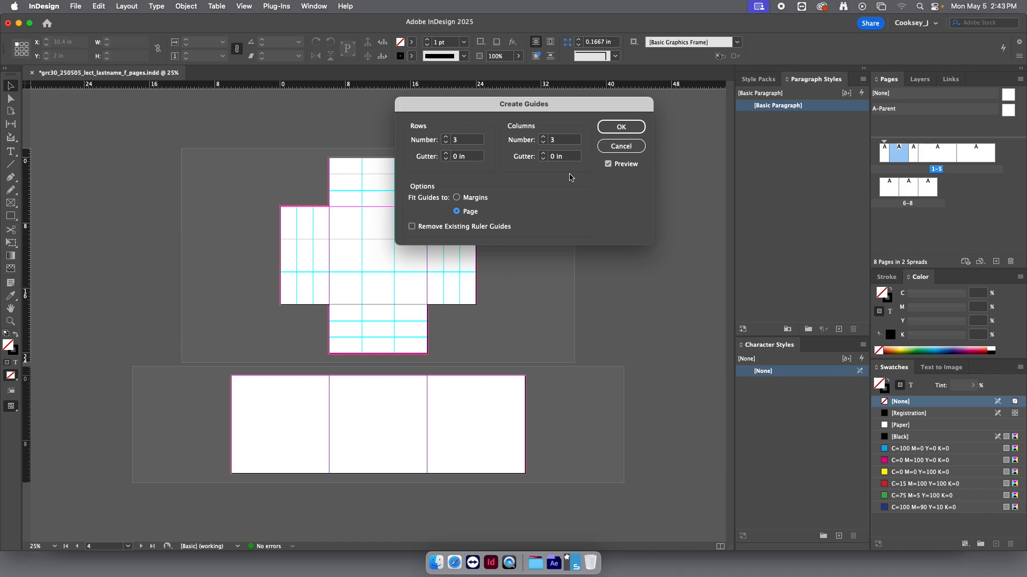
left_click(610, 128)
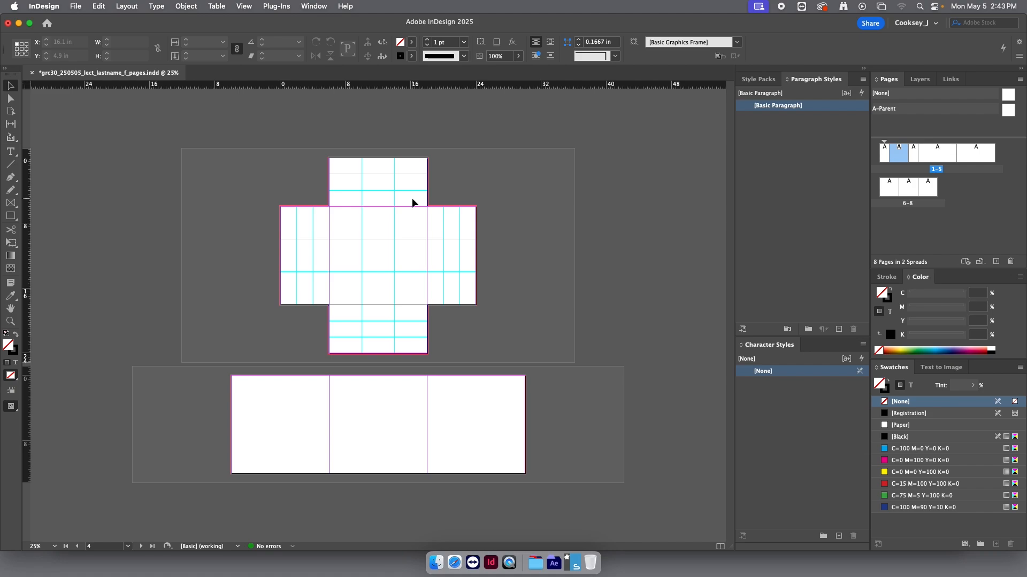
Delete the horizontal guides on the cross's upper and lower flaps and the vertical guides on its left and right flaps.
left_click_drag(411, 198, 410, 165)
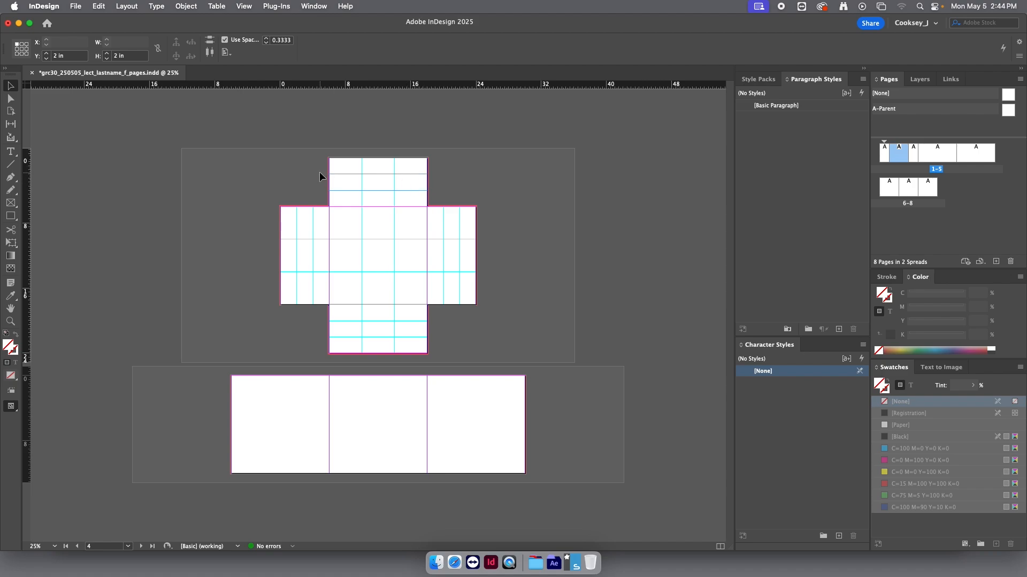
key("Delete")
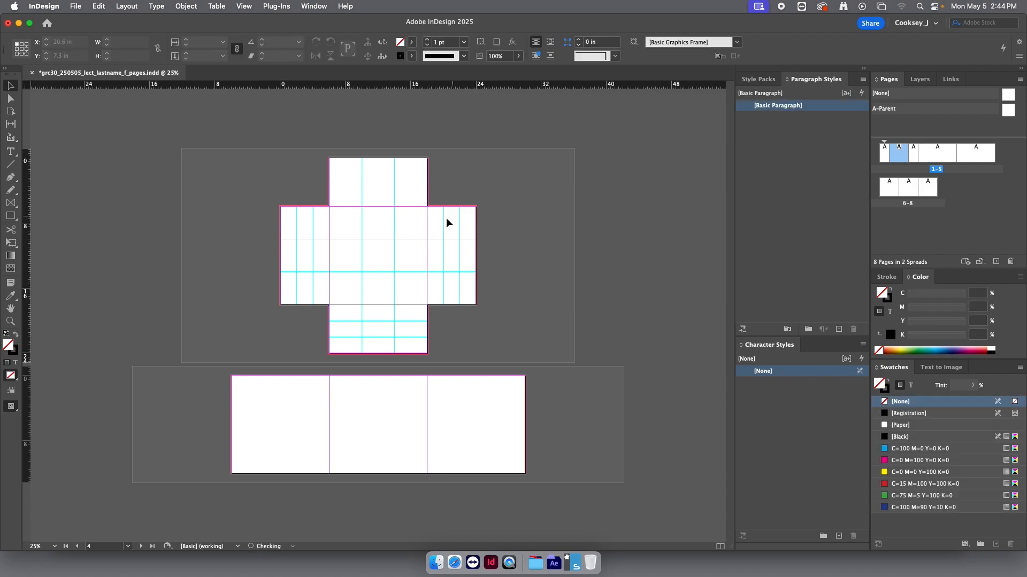
left_click_drag(436, 218, 477, 223)
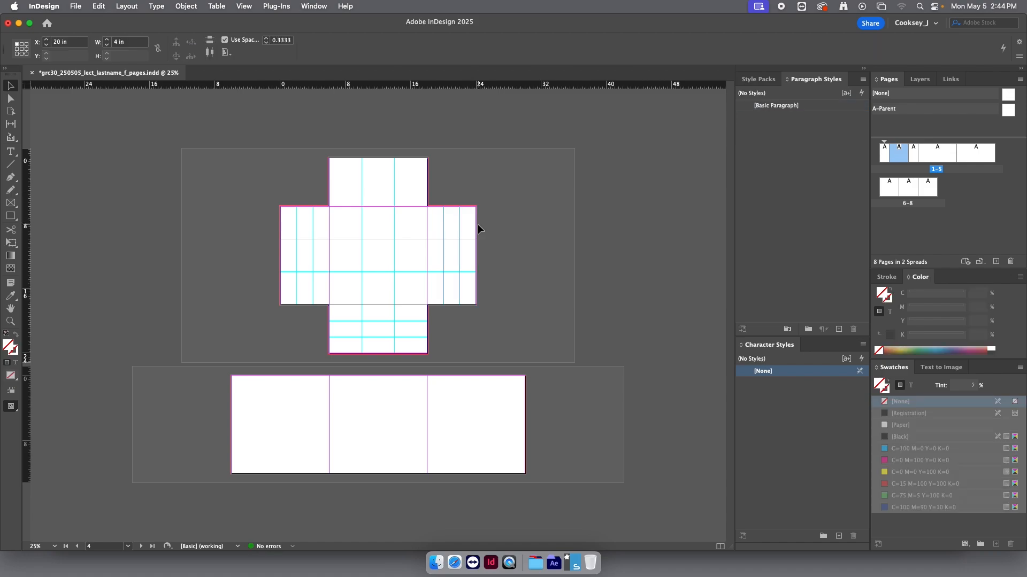
key("Delete")
left_click_drag(343, 316, 345, 349)
key("Delete")
left_click_drag(317, 230, 284, 227)
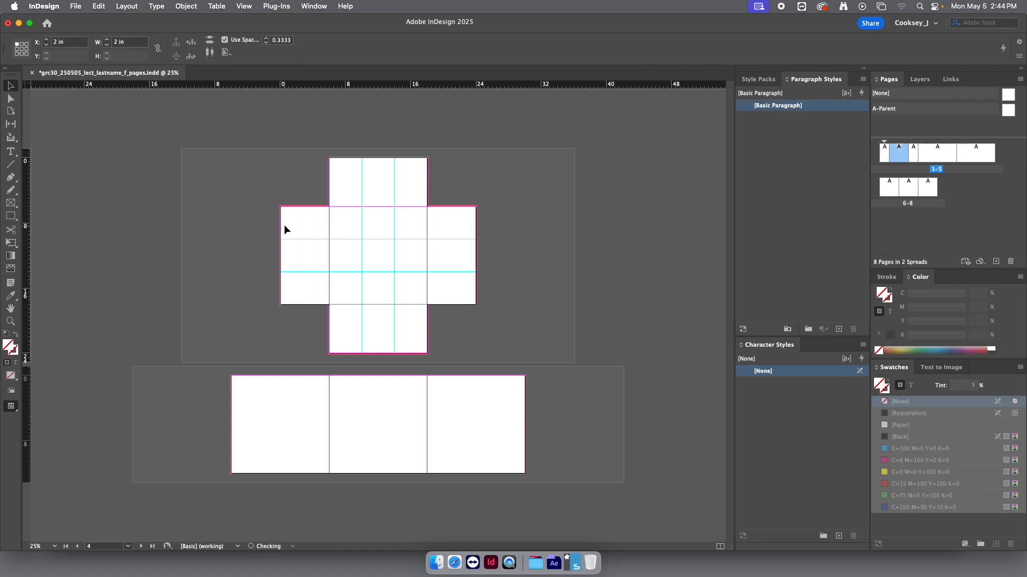
key("Delete")
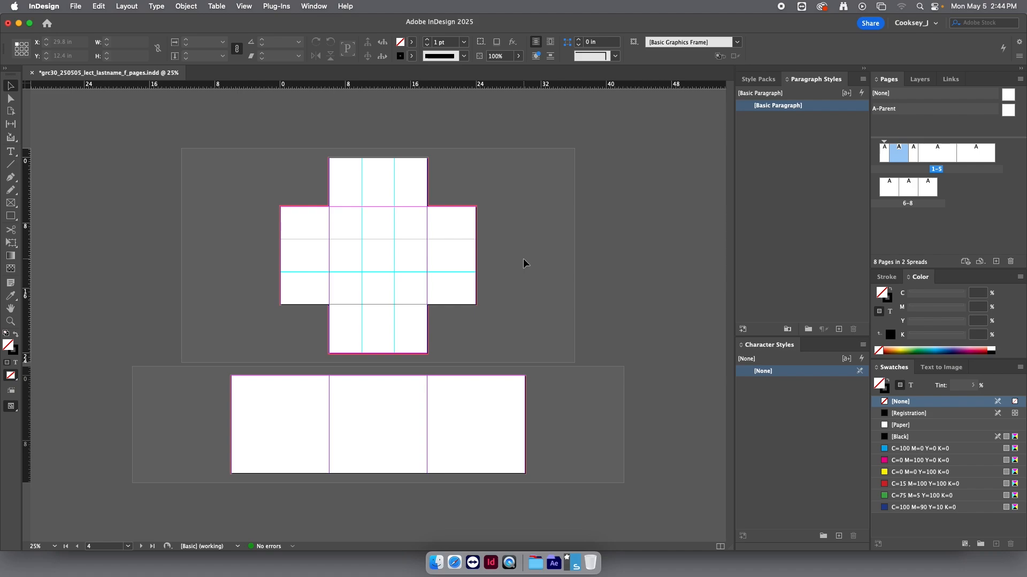
Fill the centre page's top row of grid cells with 4 × 4 in rectangles coloured cyan, magenta and green from left to right.
left_click(11, 217)
left_click_drag(329, 206, 395, 239)
left_click(921, 449)
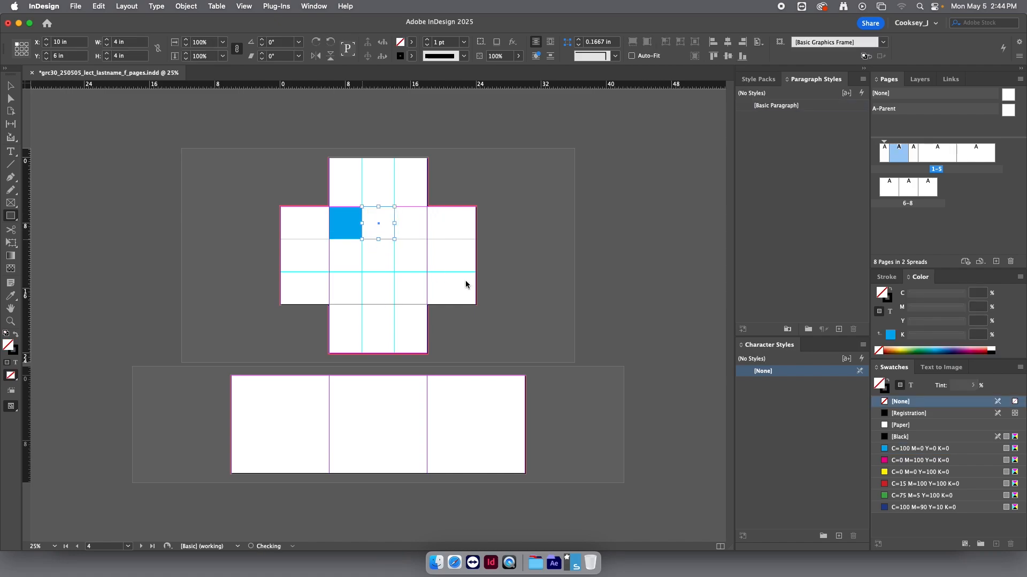
left_click(916, 461)
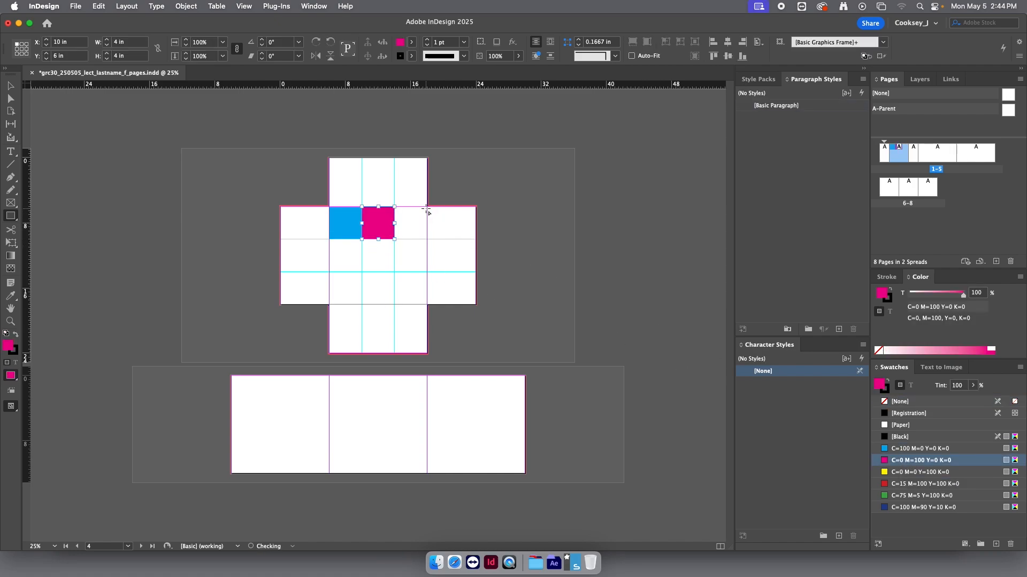
left_click_drag(426, 207, 396, 240)
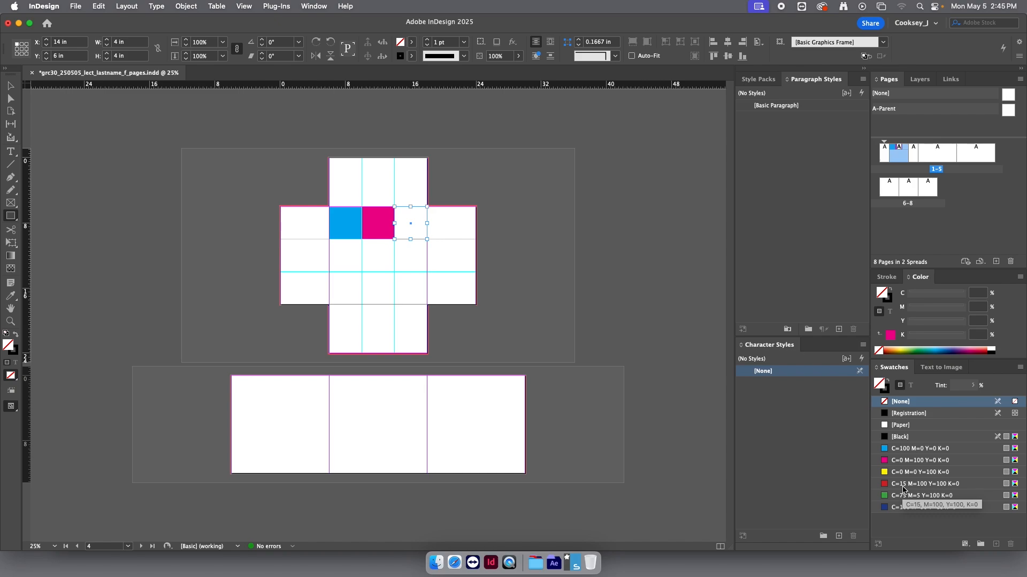
left_click(904, 496)
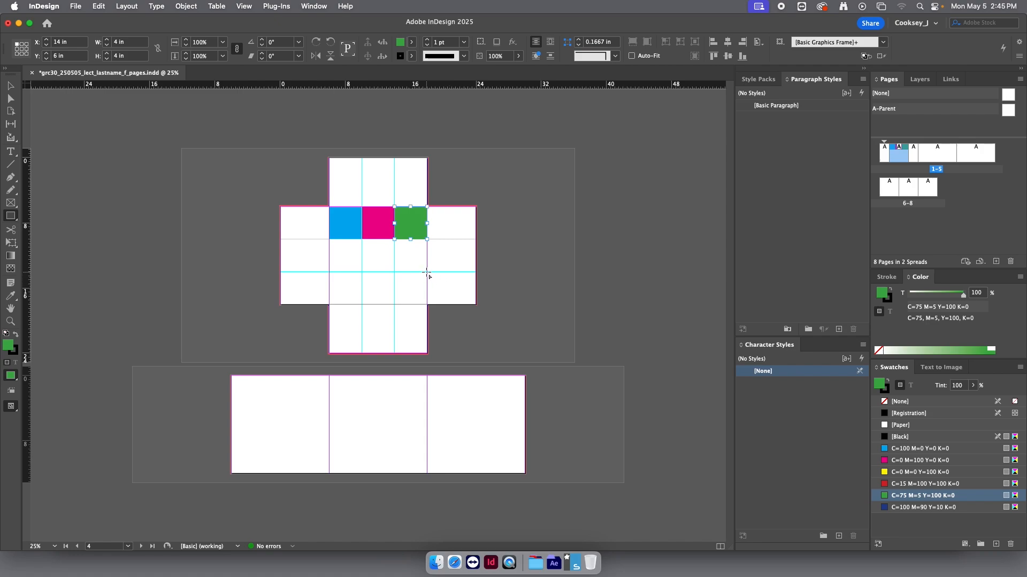
Draw a 4 × 4 in rectangle in the centre page's middle-right grid cell and fill it with magenta (C=0 M=100 Y=0 K=0).
left_click_drag(420, 268, 394, 239)
left_click(905, 461)
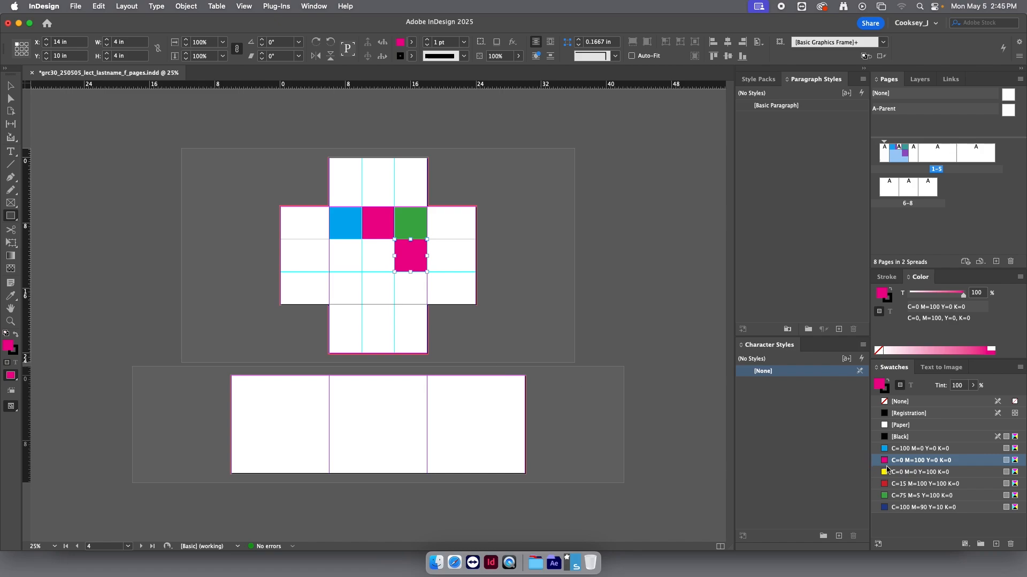
left_click(896, 449)
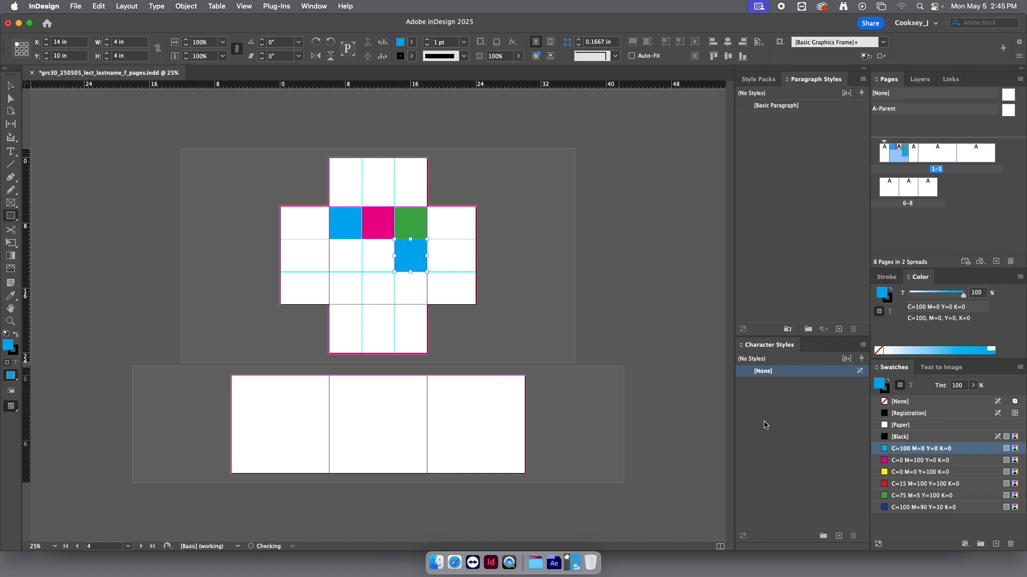
left_click(901, 463)
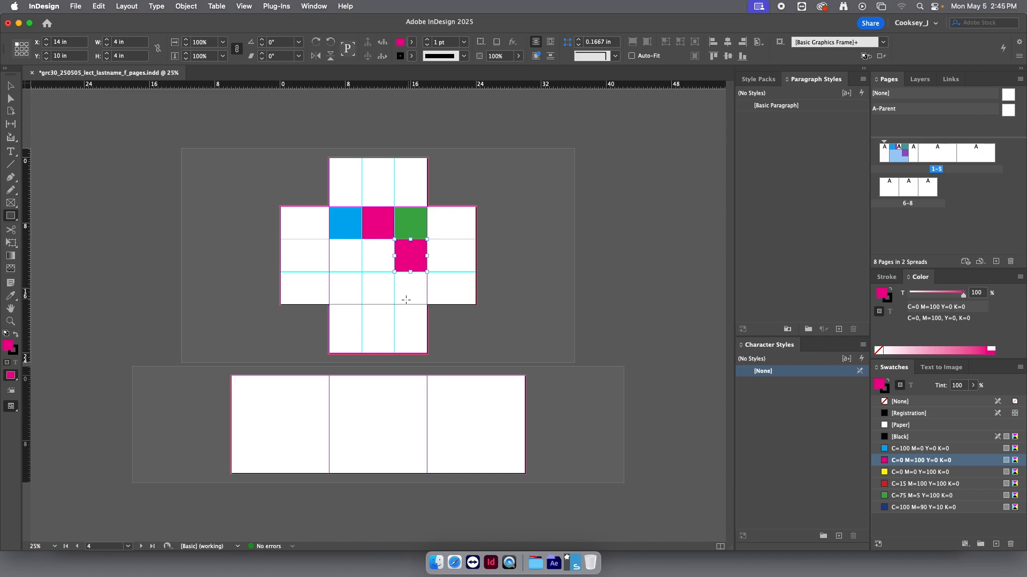
Draw 4 × 4 in rectangles in the centre page's bottom-right and bottom-middle grid cells, filled cyan and magenta respectively.
left_click_drag(394, 305, 427, 272)
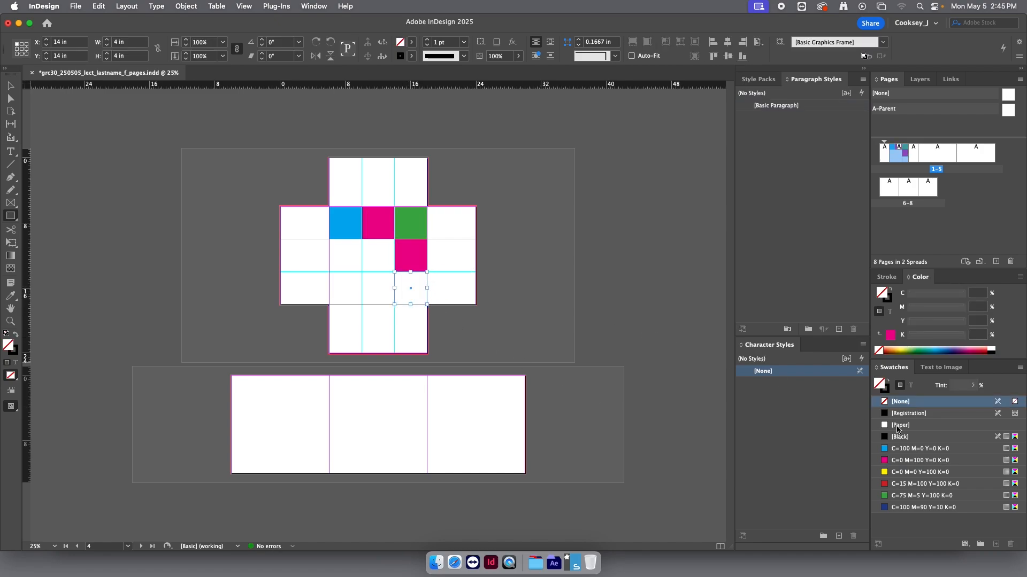
left_click(919, 448)
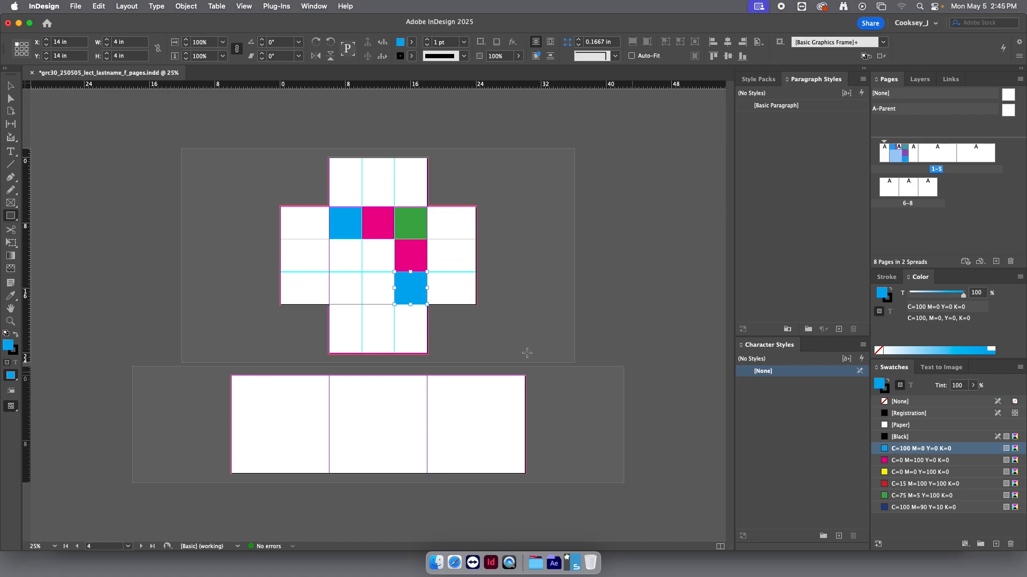
left_click(899, 460)
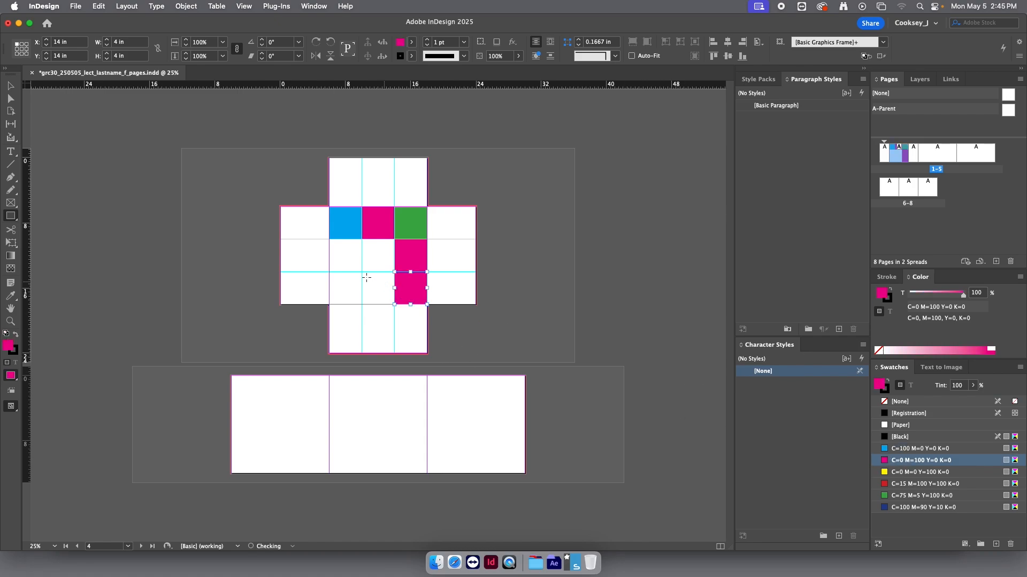
key("super+z")
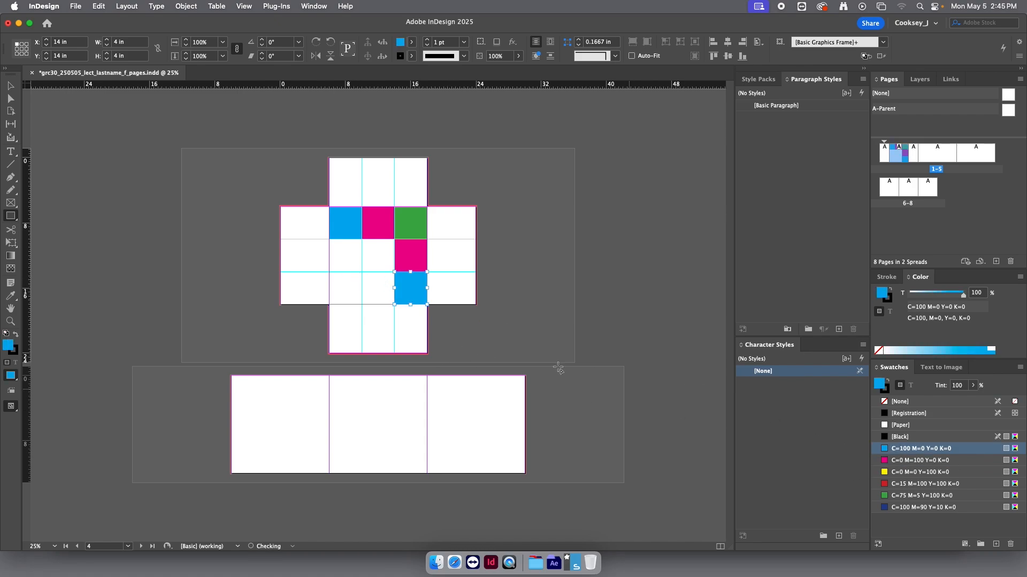
left_click_drag(362, 272, 395, 304)
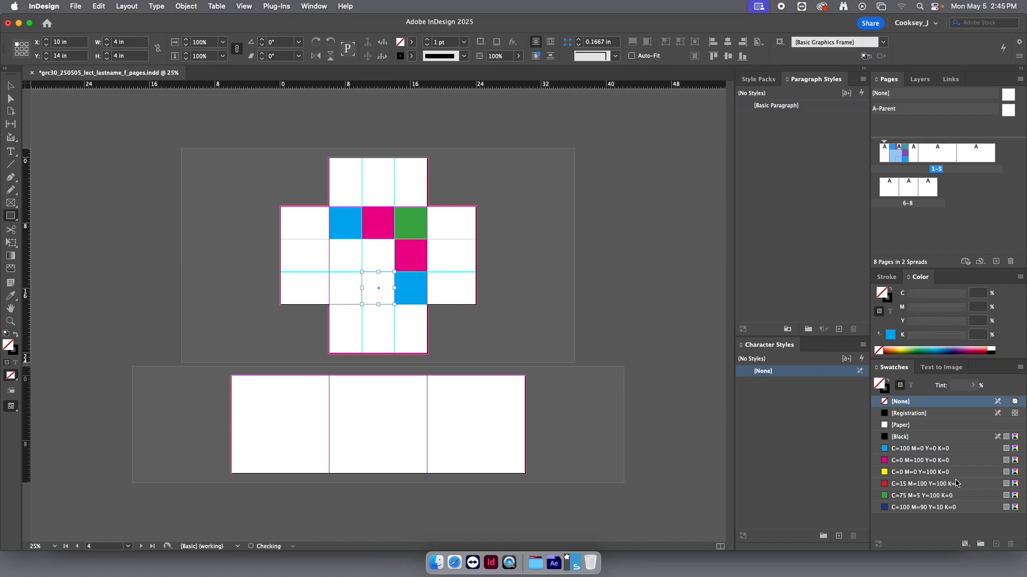
left_click(912, 461)
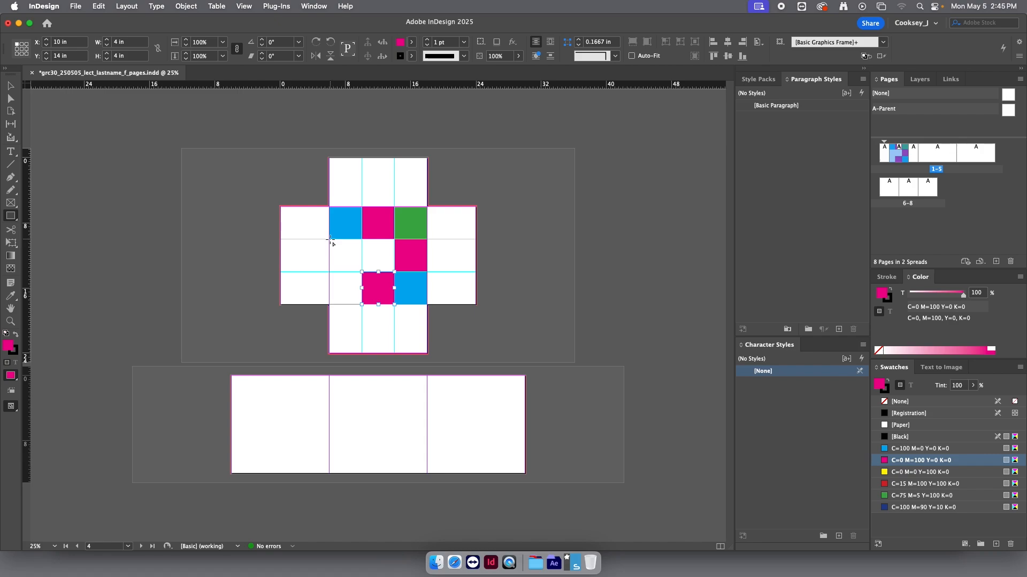
Draw 4 × 4 in rectangles in the centre page's middle-left and bottom-left grid cells, fill both with green (C=75 M=5 Y=100 K=0) and deselect.
left_click_drag(329, 240, 362, 272)
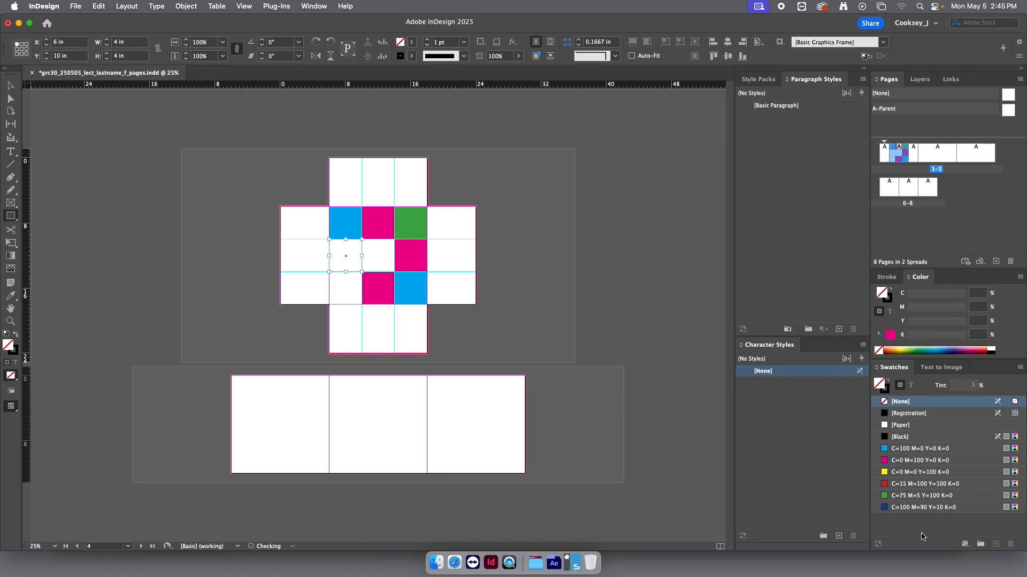
left_click(897, 460)
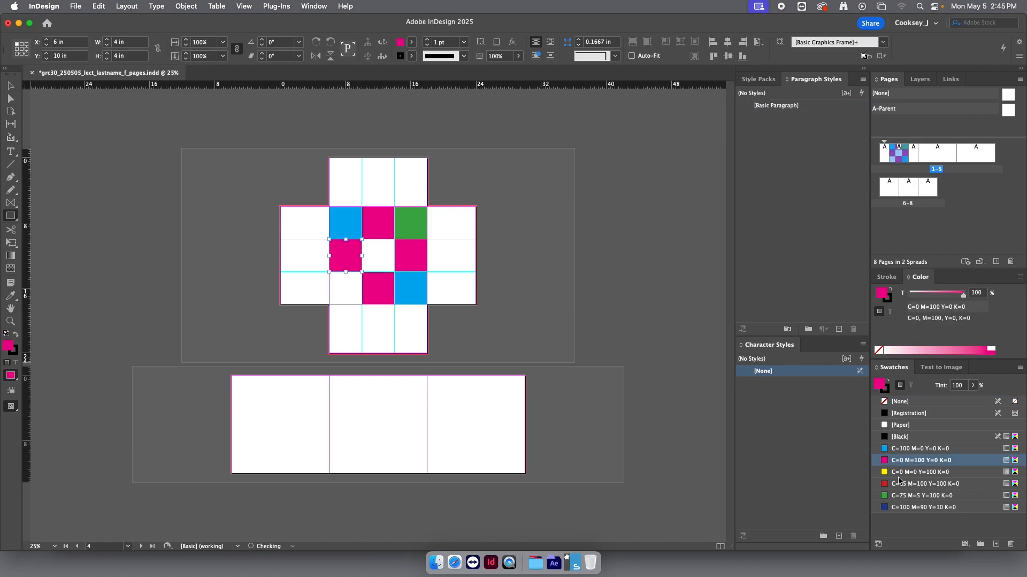
left_click(907, 496)
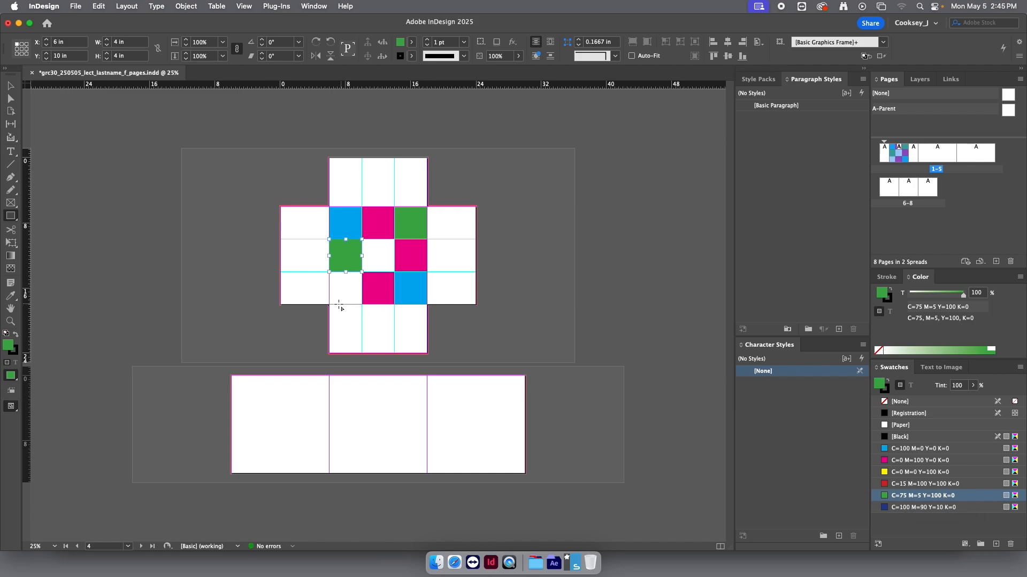
left_click_drag(330, 304, 363, 273)
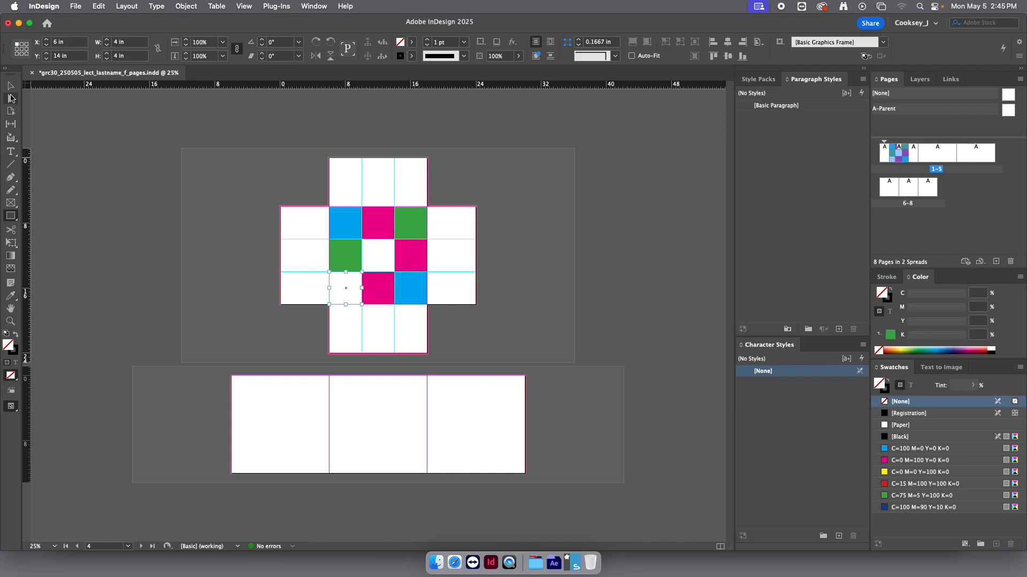
left_click(895, 496)
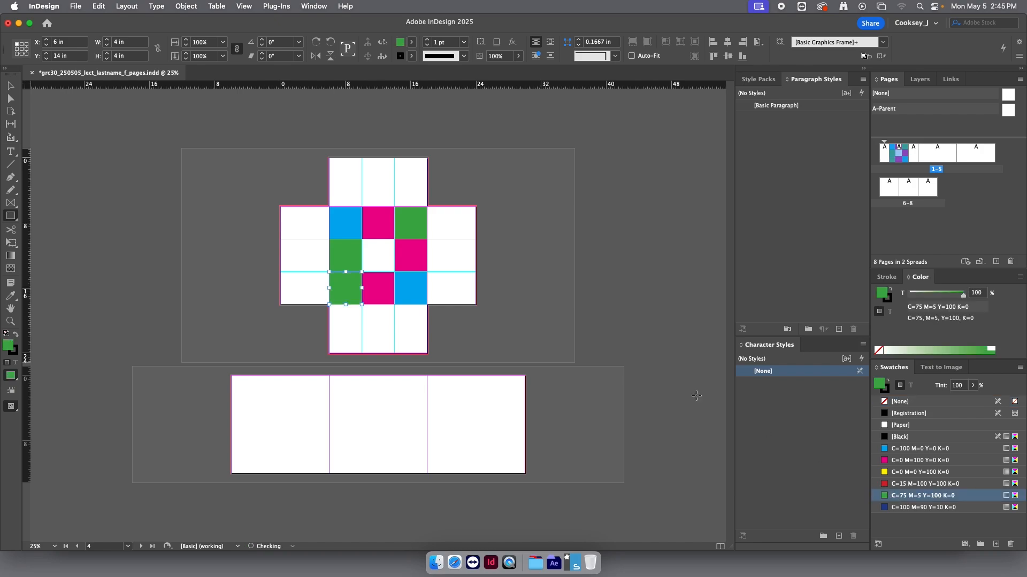
key("v")
left_click(146, 172)
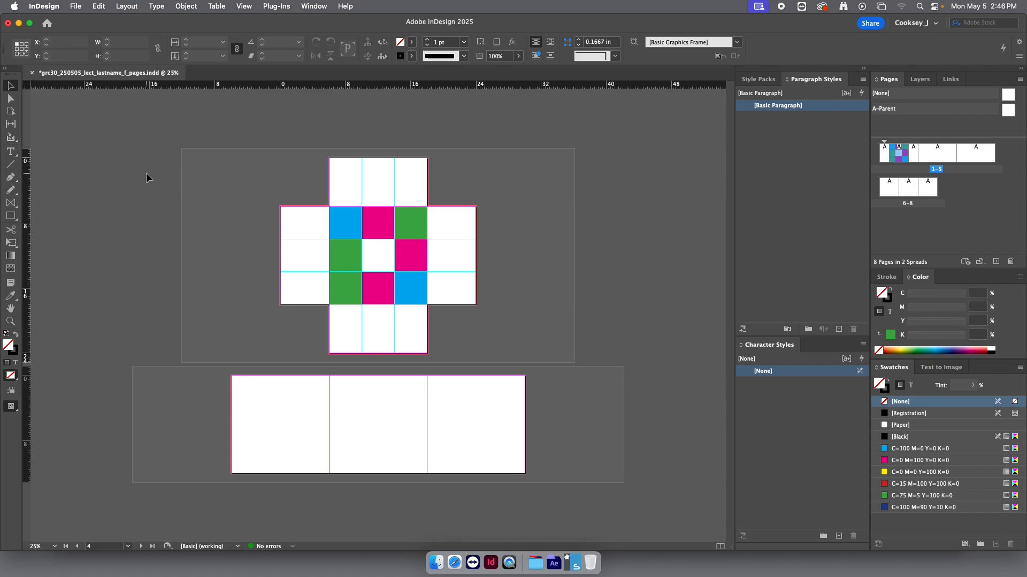
Recolour the centre page's middle-left grid cell to magenta (C=0 M=100 Y=0 K=0) and deselect it.
key("w")
key("w")
left_click(337, 257)
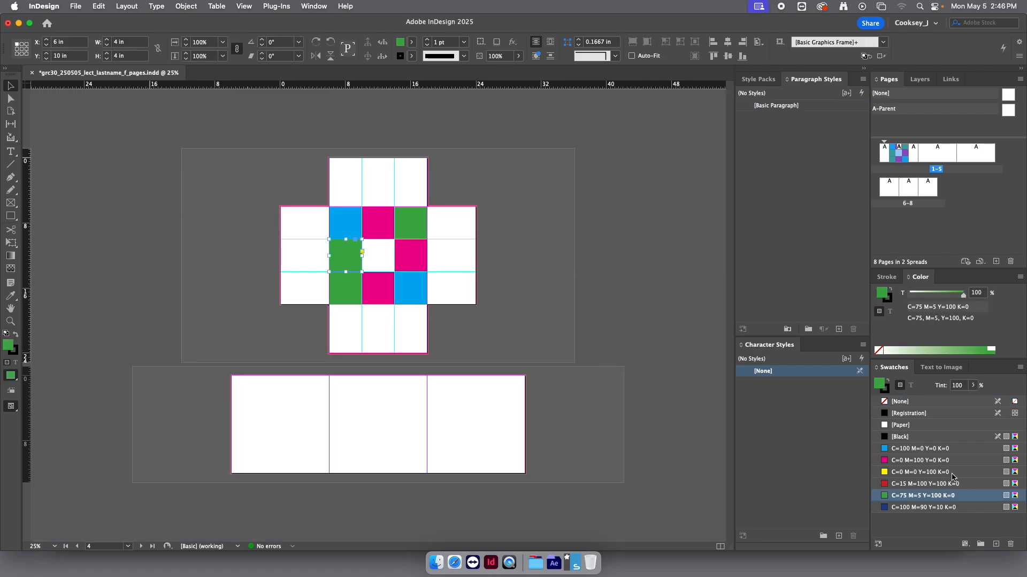
left_click(907, 462)
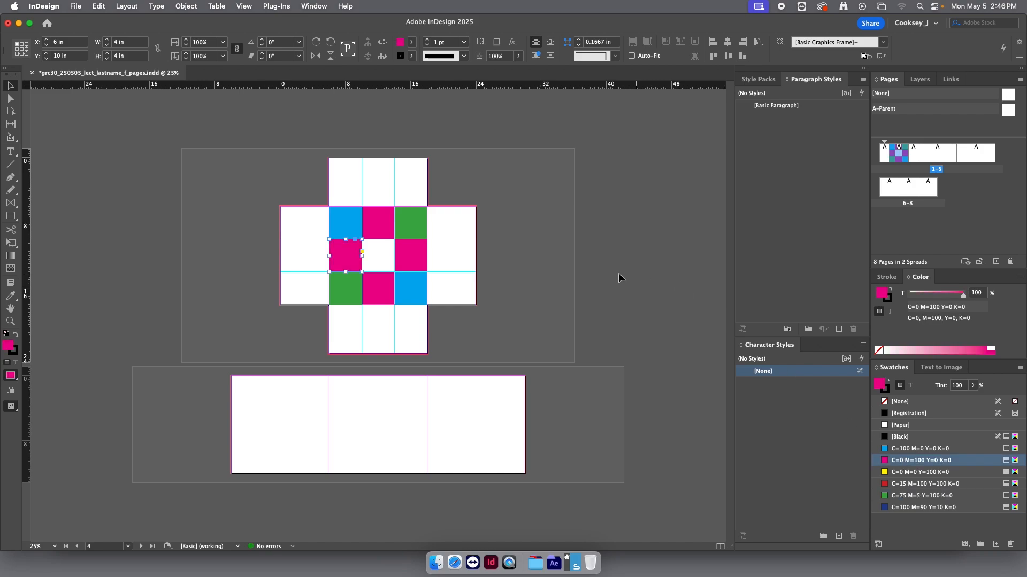
left_click(545, 262)
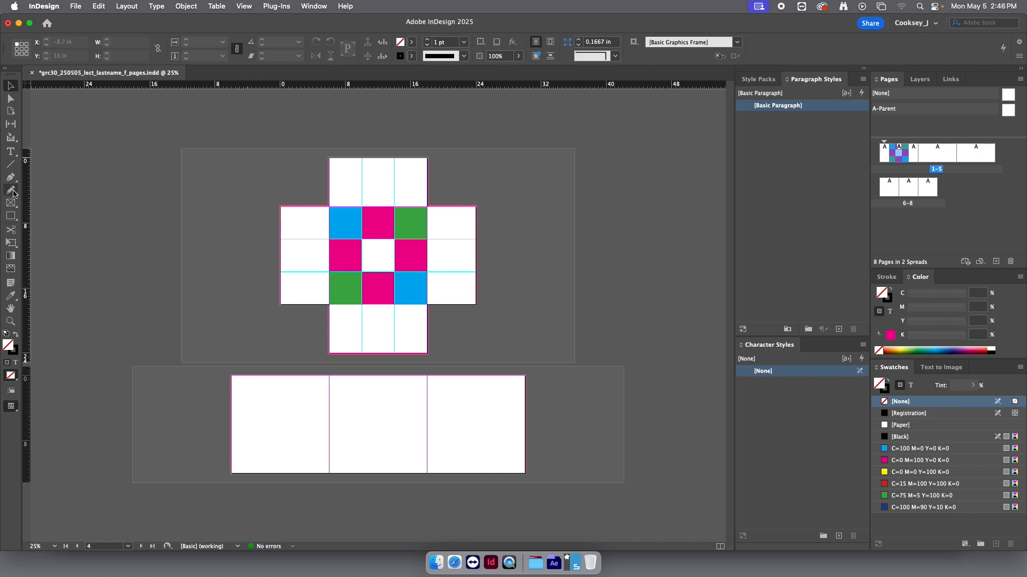
left_click(10, 215)
left_click_drag(329, 158, 362, 206)
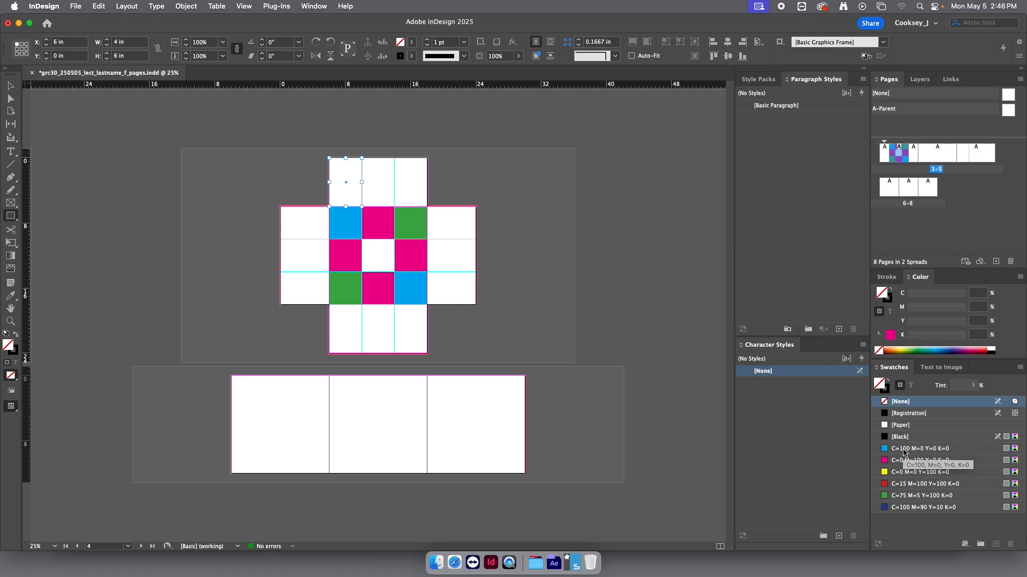
left_click(11, 86)
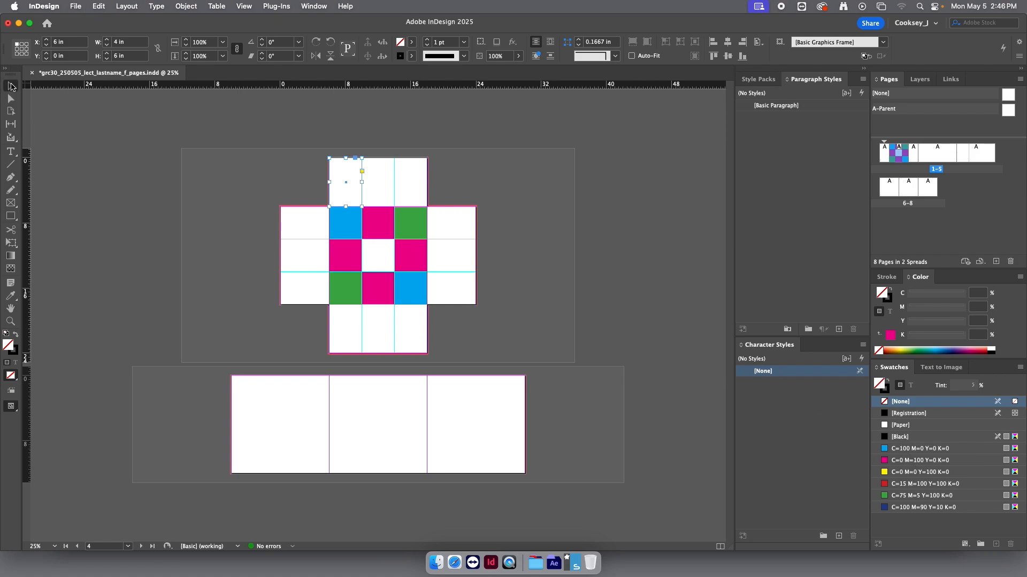
Duplicate the centre page's top row of cyan, magenta and green rectangles onto the upper flap page, stretched to fill it, and deselect.
left_click(347, 209)
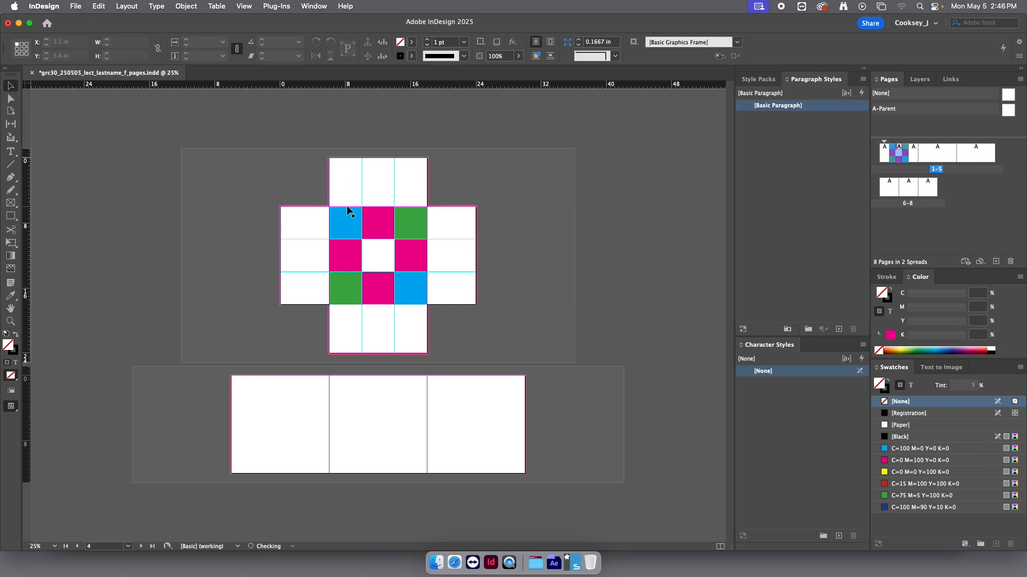
left_click(396, 224, "shift")
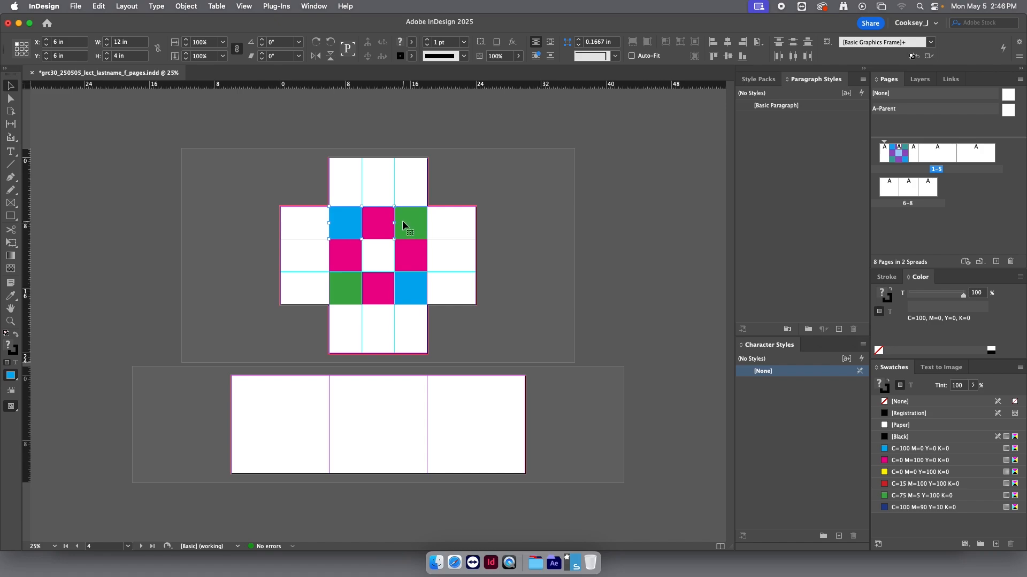
left_click_drag(384, 229, 378, 158, "alt")
left_click(526, 186)
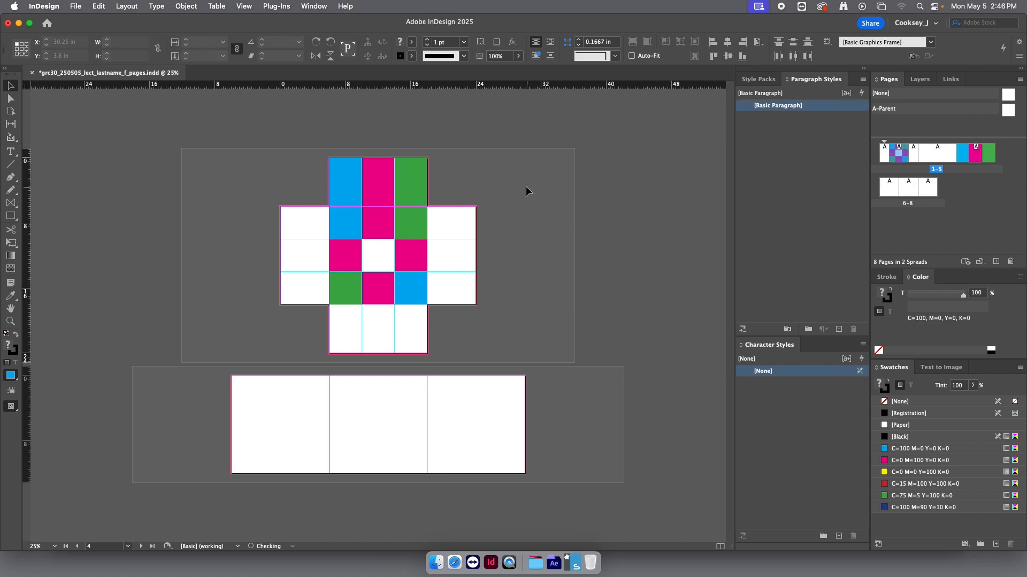
Duplicate the centre page's right-column rectangles onto the right flap page and its bottom-row rectangles onto the lower flap page, stretching both sets to fill.
left_click(418, 231)
left_click(407, 260, "shift")
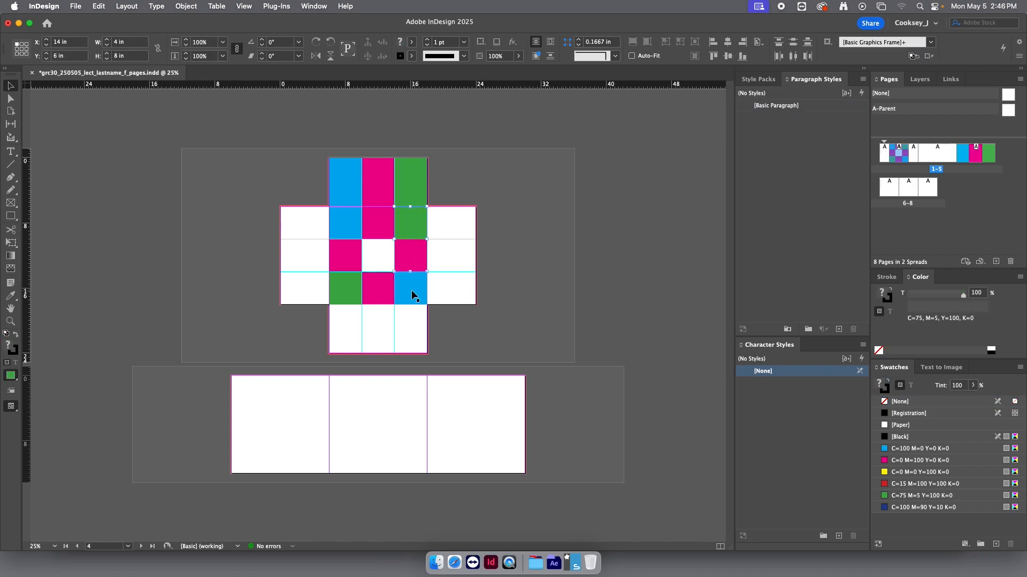
left_click(412, 294, "shift")
left_click_drag(407, 224, 475, 258)
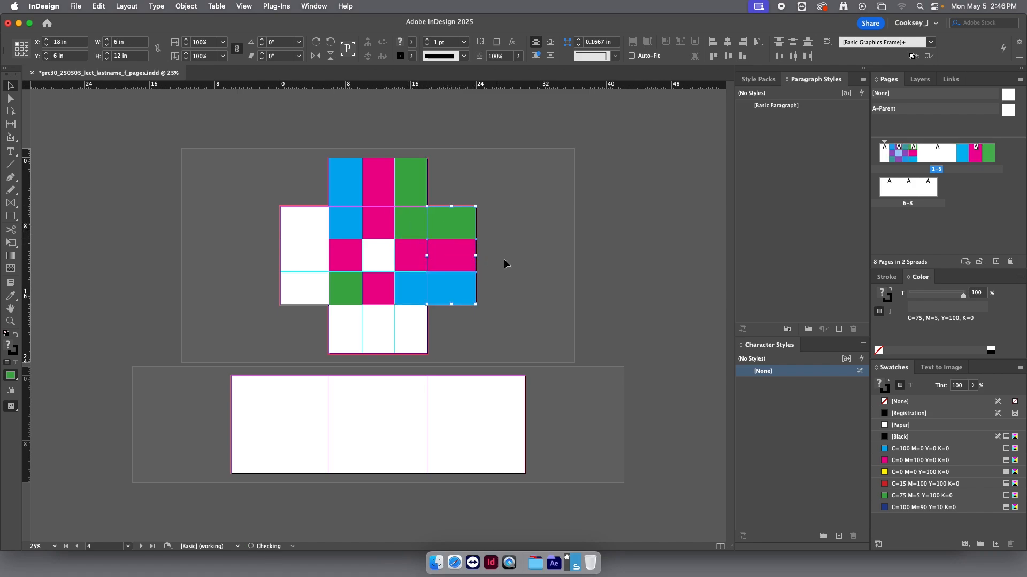
left_click(490, 293)
left_click(342, 288)
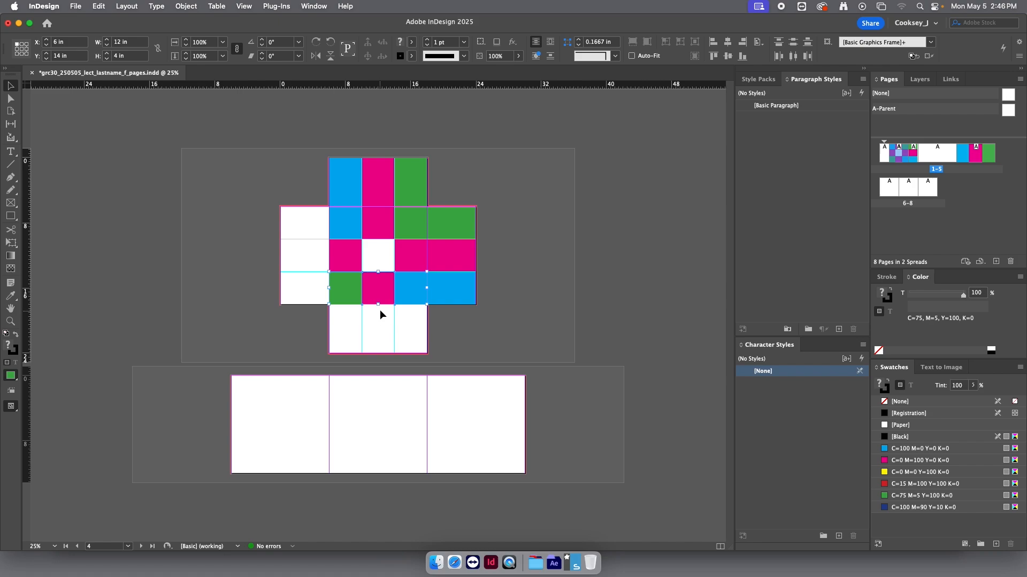
left_click_drag(379, 297, 377, 354)
Duplicate the centre page's left-column rectangles onto the left flap page, stretched to fill it, and preview the cross spread without guides.
left_click(348, 286)
left_click(345, 255, "shift")
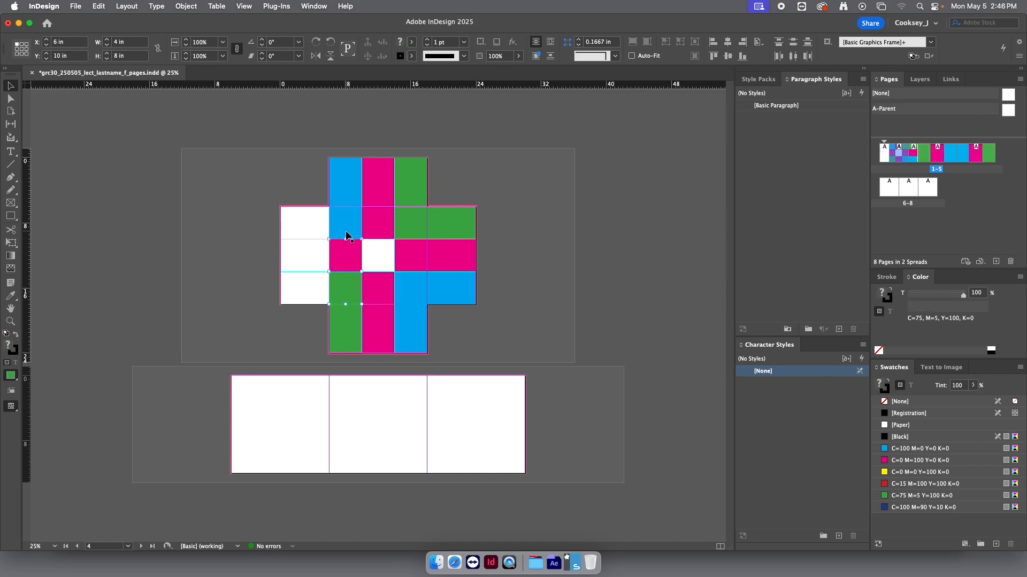
left_click(346, 232, "shift")
left_click_drag(328, 256, 292, 255)
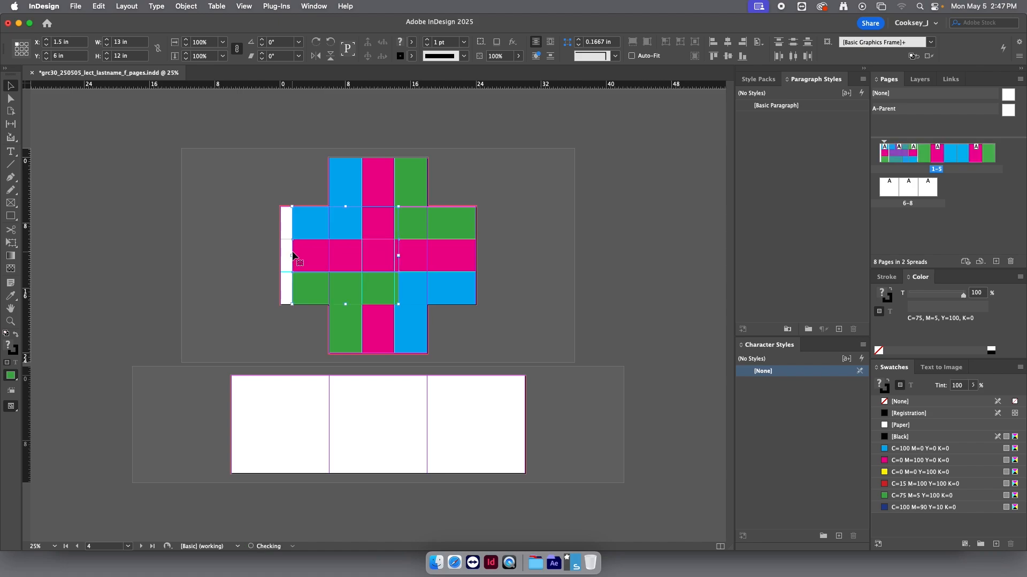
key("super+z")
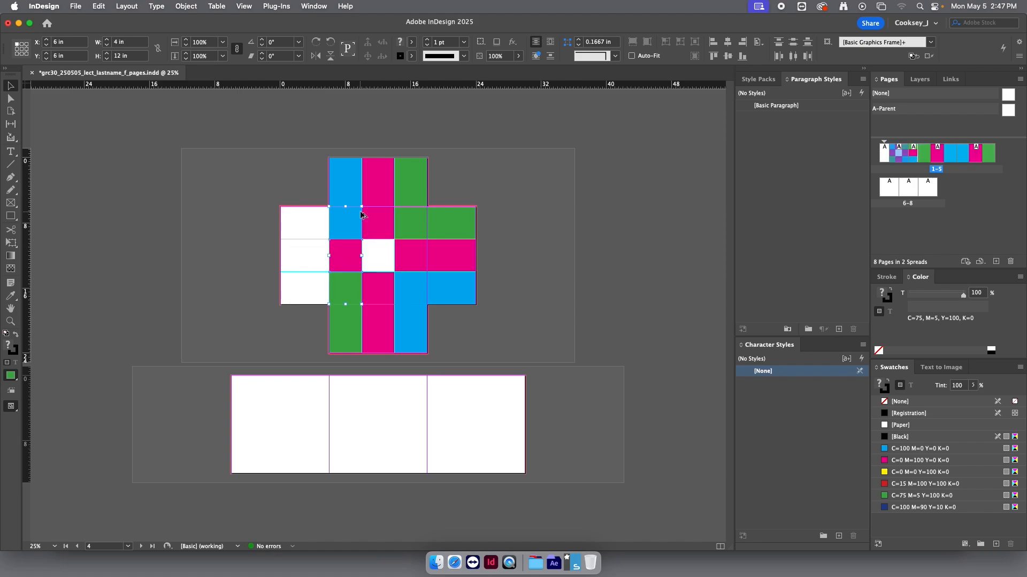
left_click_drag(355, 225, 280, 257)
left_click(241, 242)
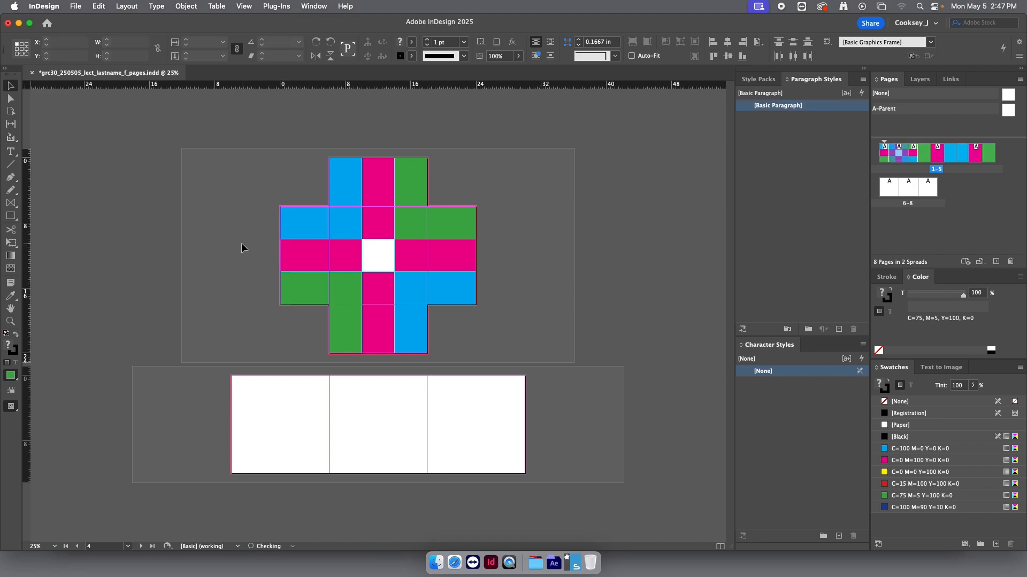
key("w")
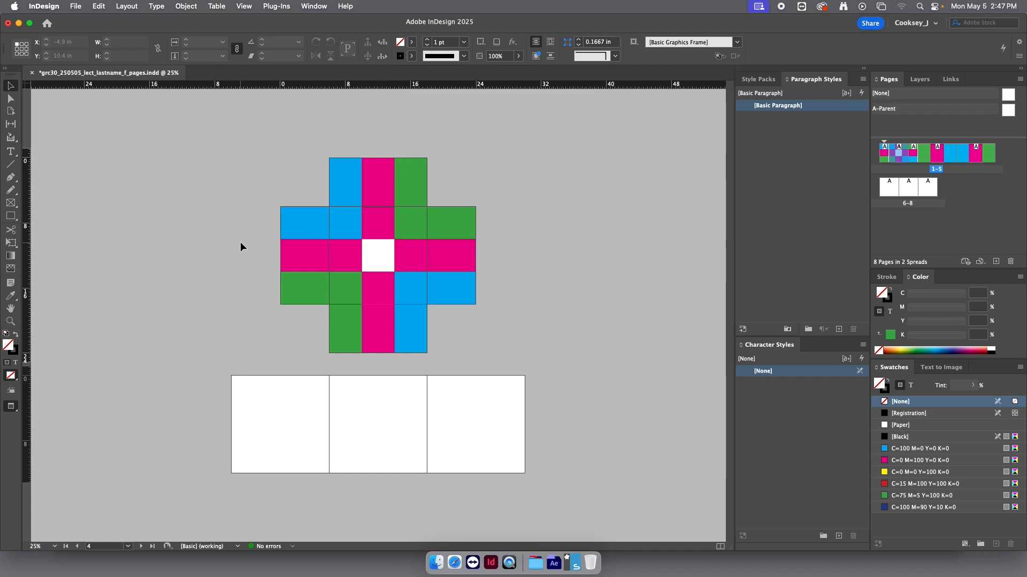
key("w")
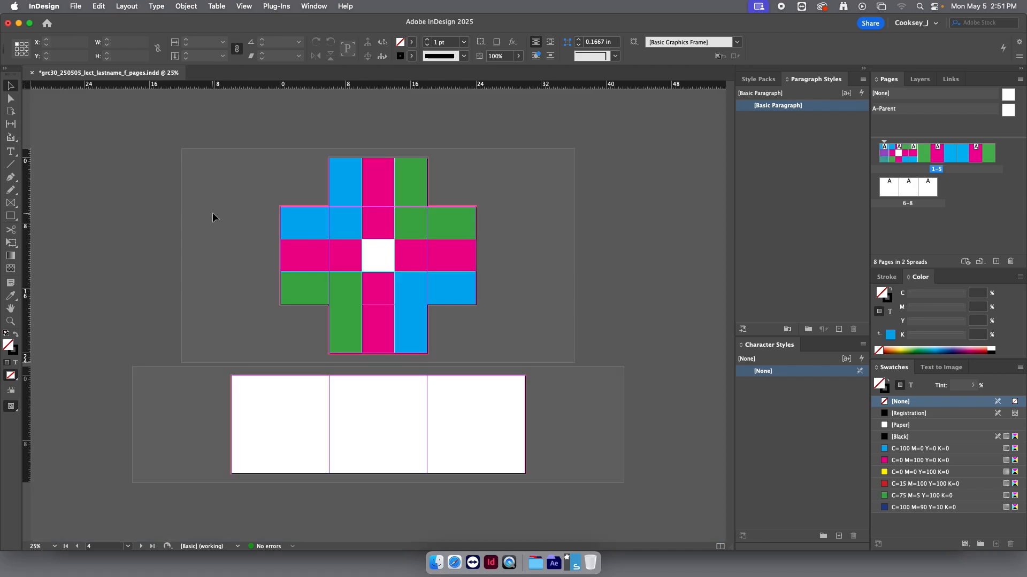
Save the document and begin an Adobe PDF (Print) export to the Desktop, with all pages exported as Spreads.
key("cmd+s")
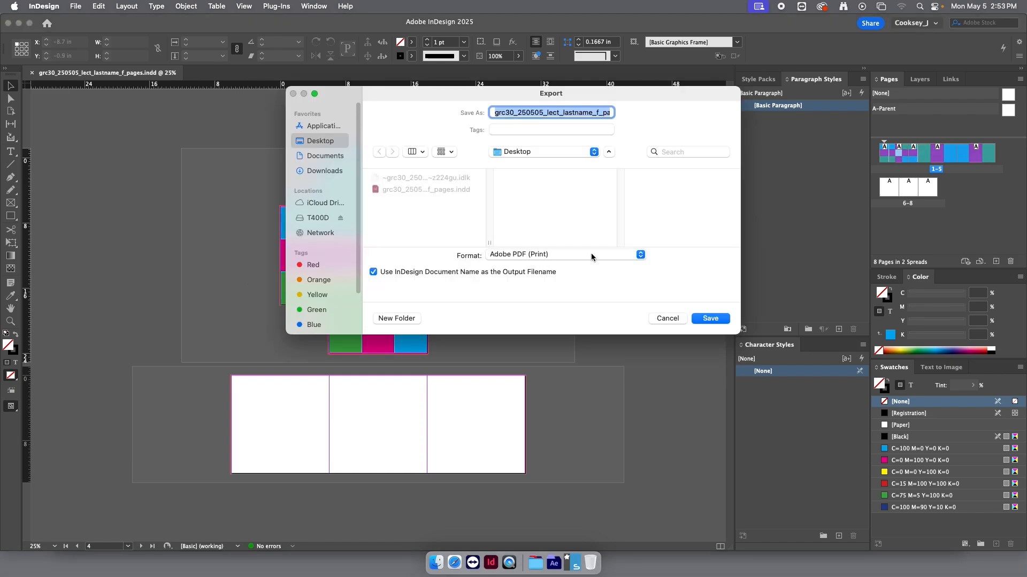
left_click(704, 320)
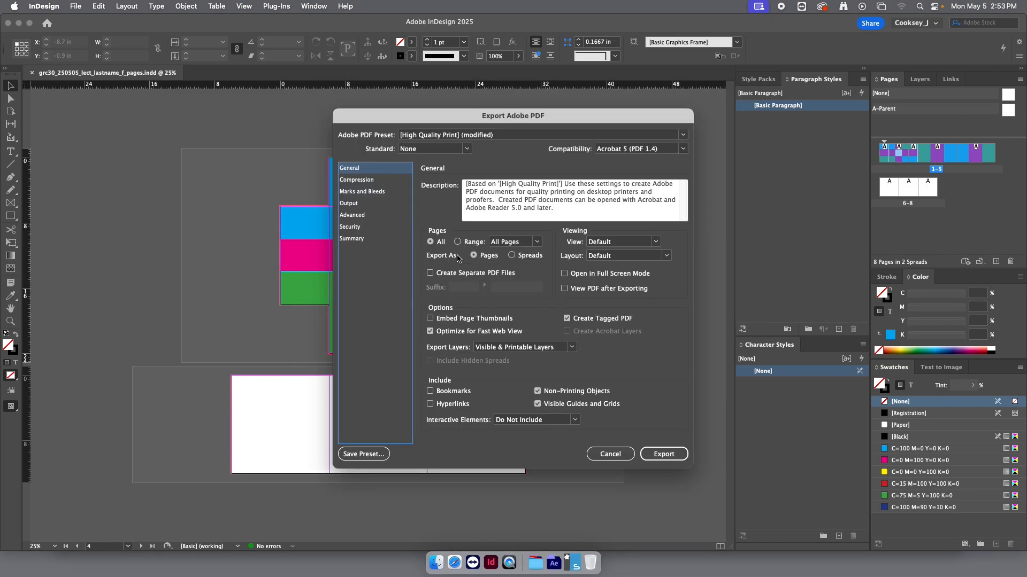
left_click(512, 256)
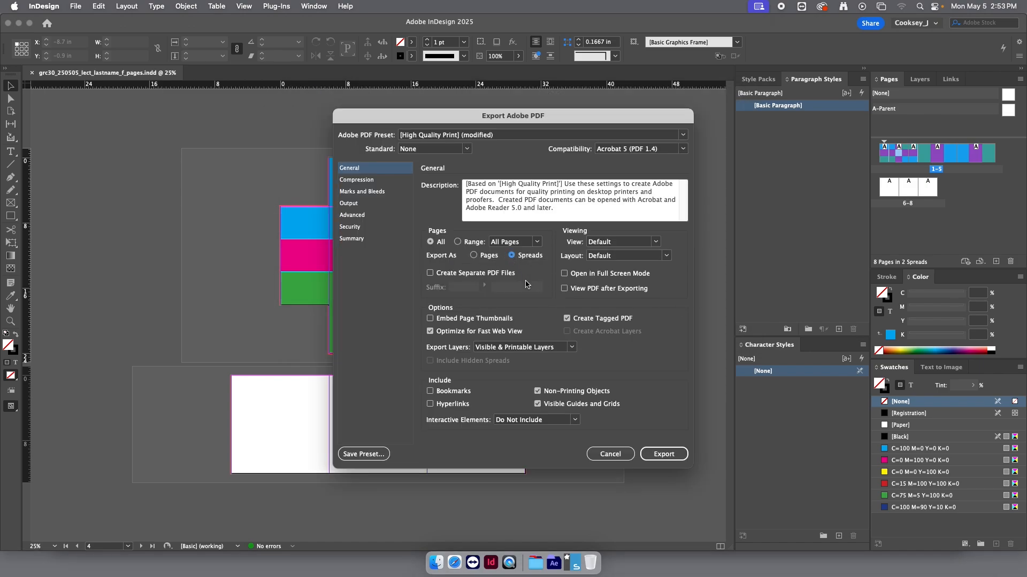